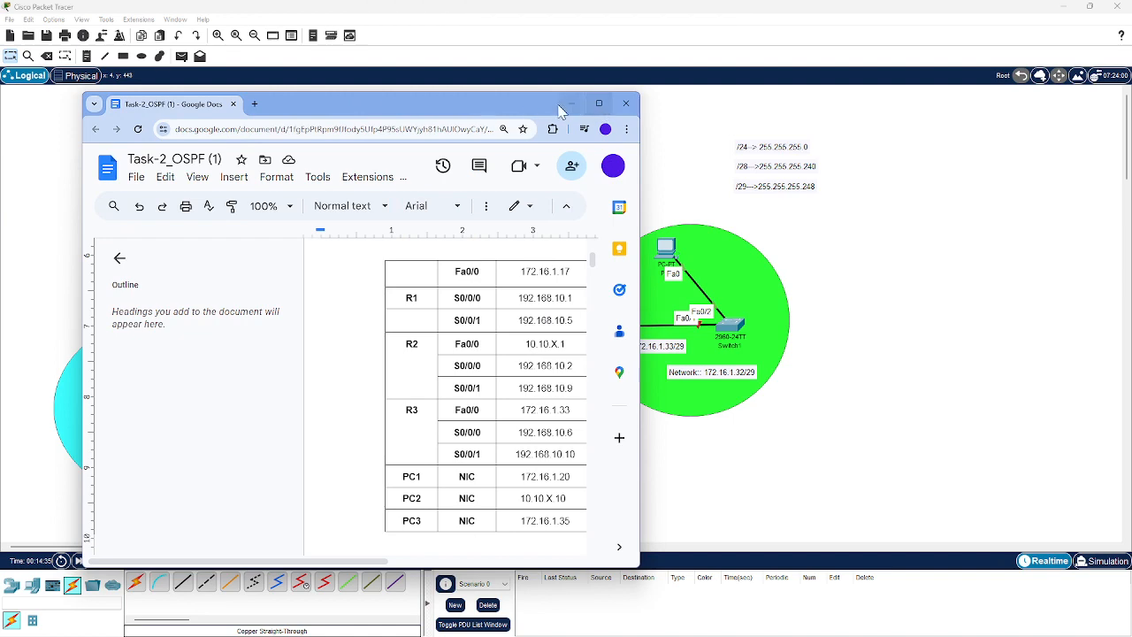
- Set the IPv4 address of router R1's GigabitEthernet0/0 interface to 172.16.1.17
click(572, 103)
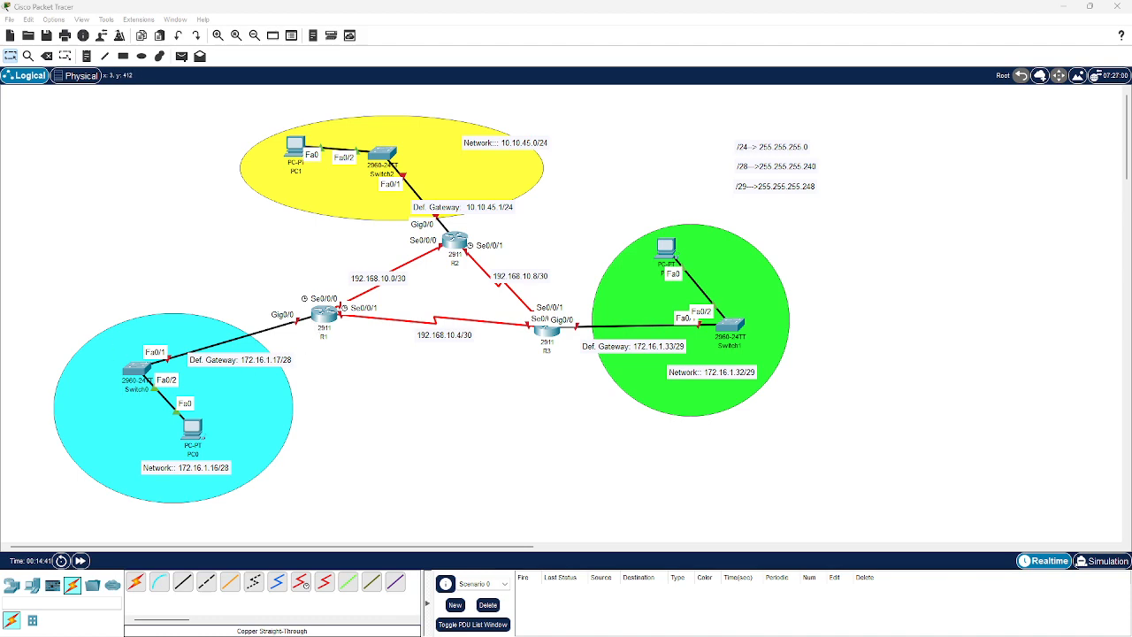
click(320, 318)
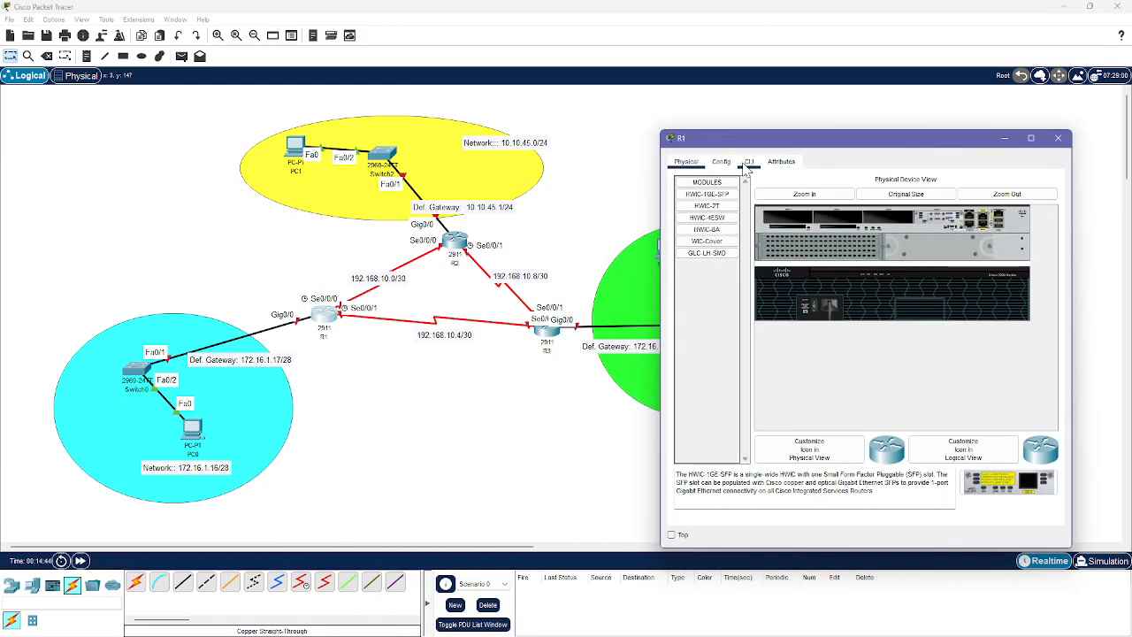
click(749, 163)
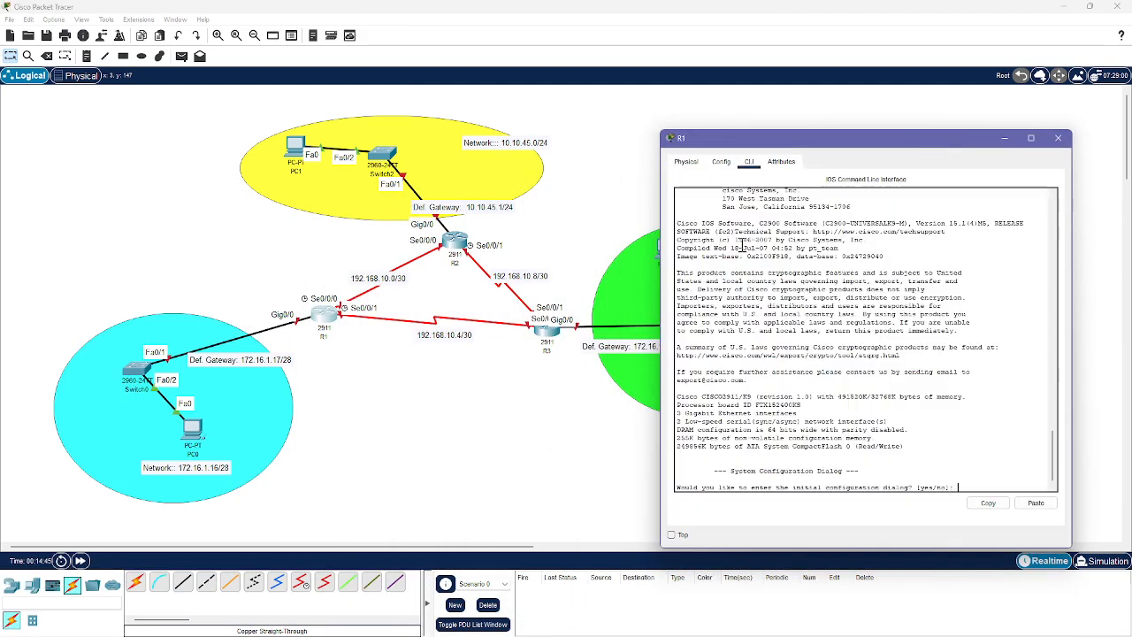
click(722, 162)
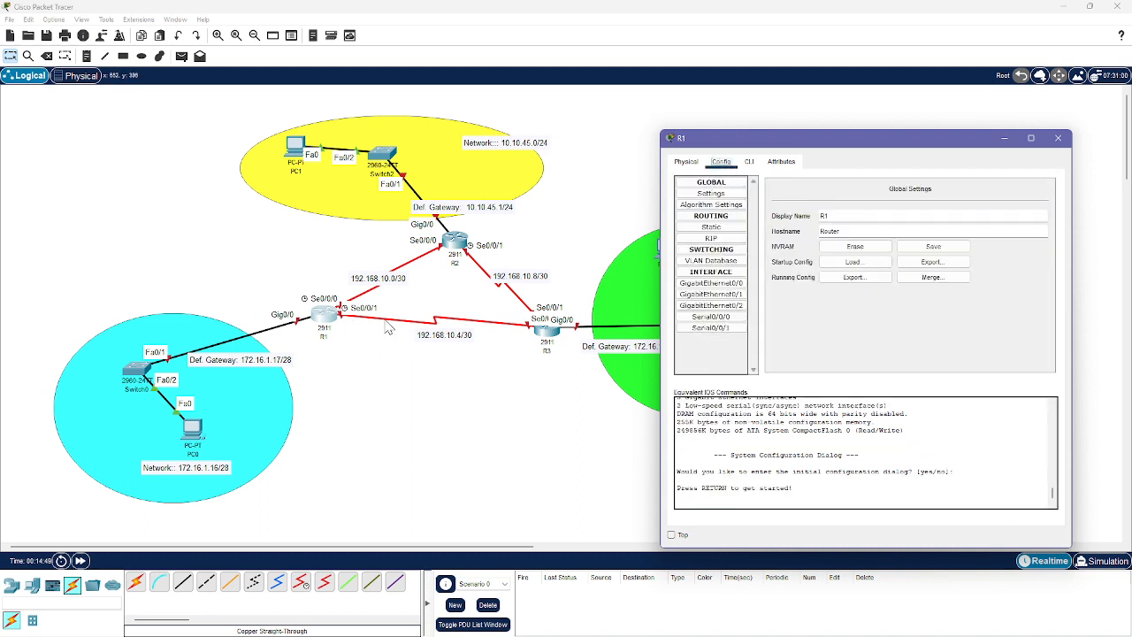
click(733, 285)
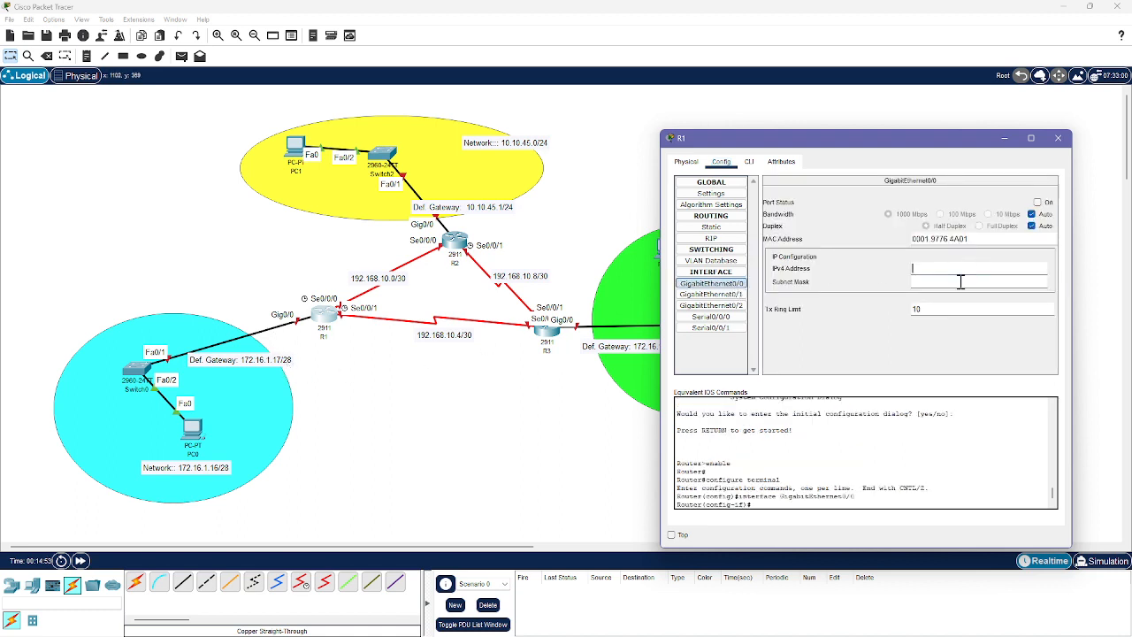
click(961, 278)
click(960, 281)
- Change GigabitEthernet0/0's subnet mask to the /28 value 255.255.255.240 from the canvas note and turn the port on
drag(914, 140, 566, 210)
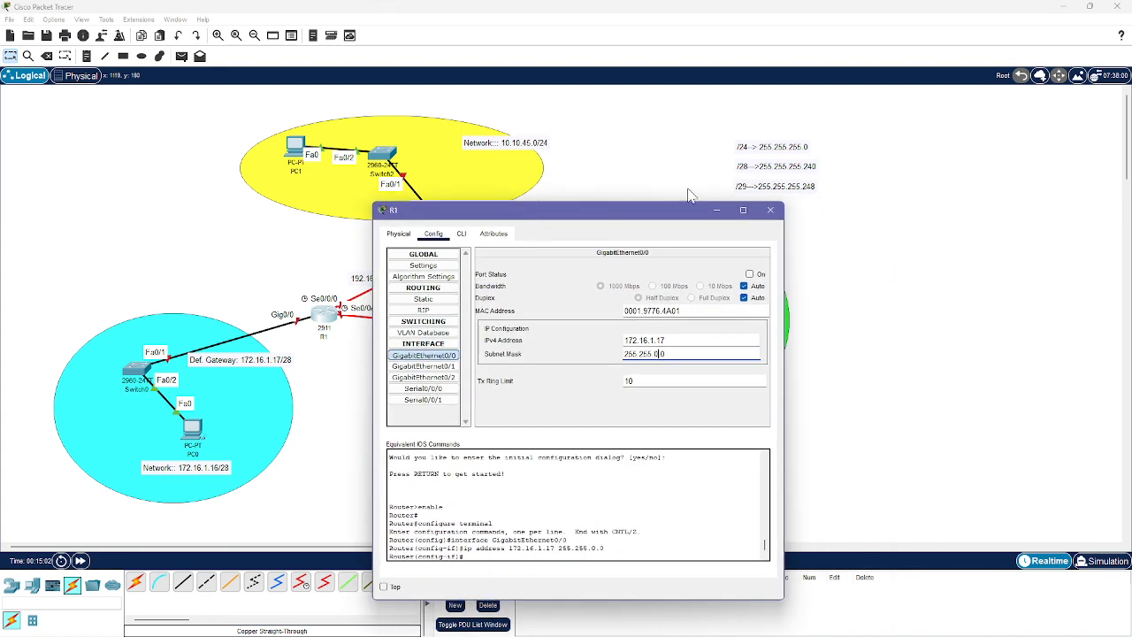
click(814, 168)
double_click(817, 174)
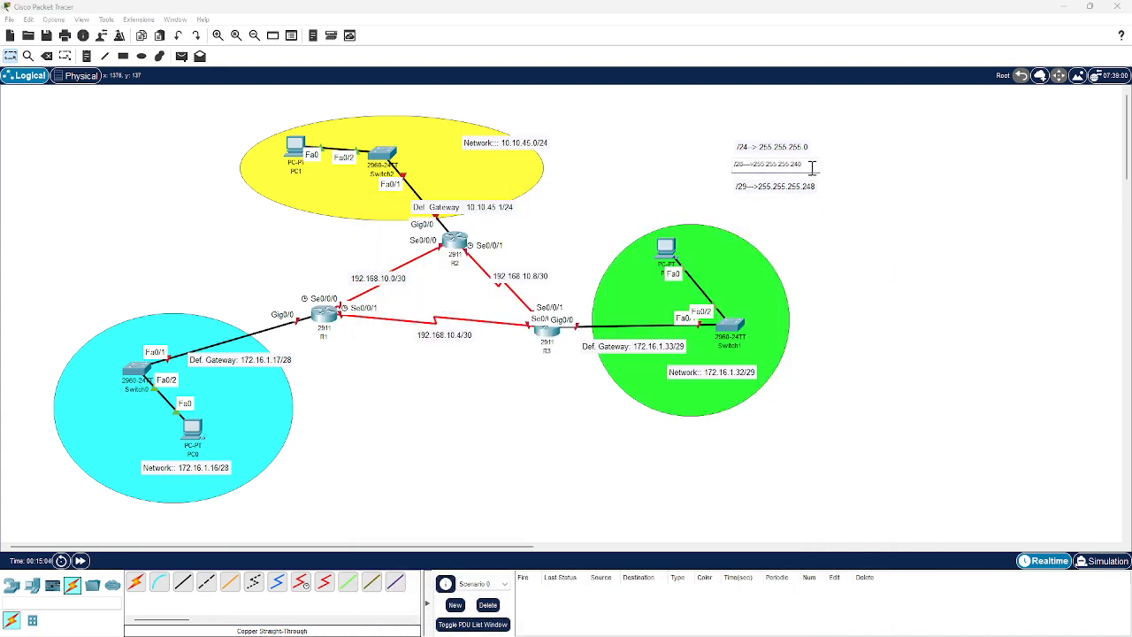
drag(802, 164, 762, 171)
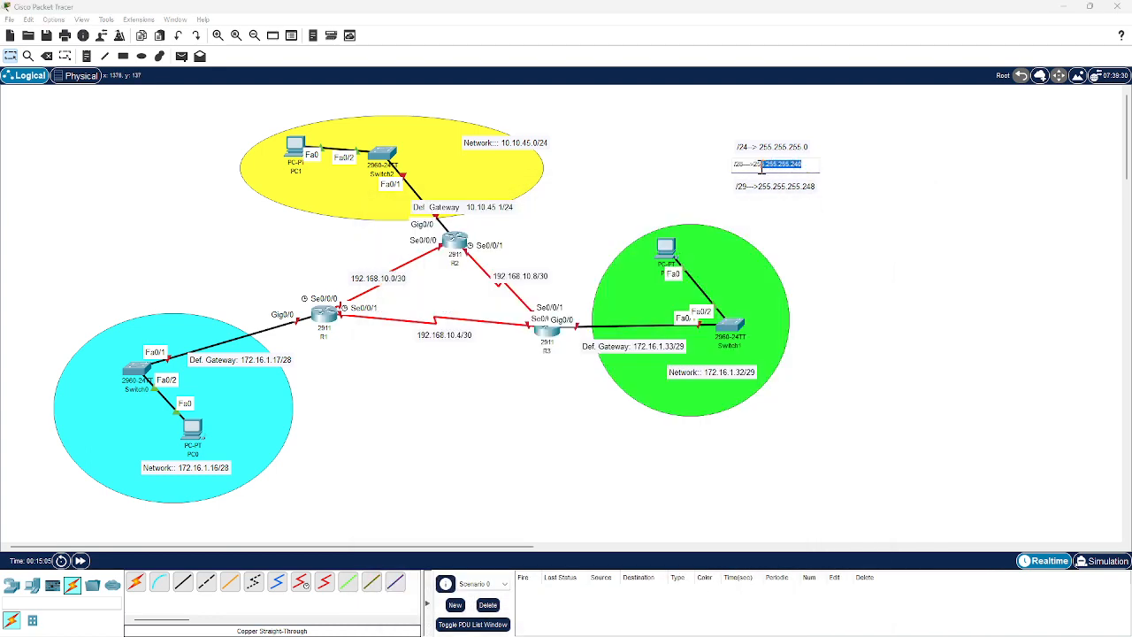
click(937, 232)
click(324, 318)
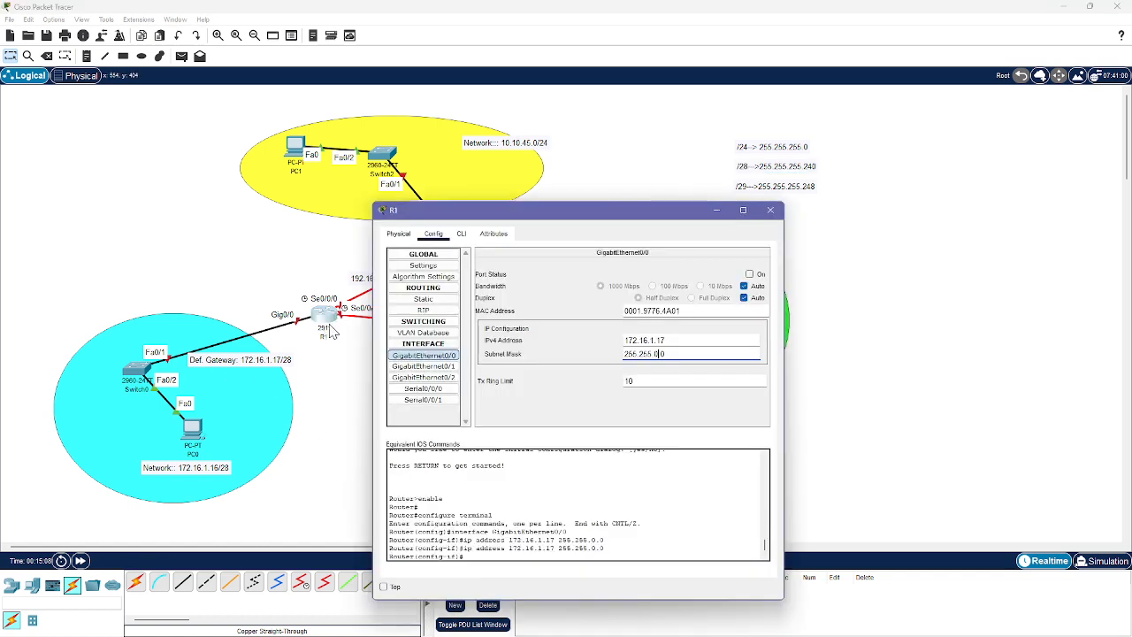
triple_click(670, 353)
text(255.255.255.240)
key(Return)
click(750, 276)
- Set the clock rate of R1's Serial0/0/0 interface to 64000
drag(622, 212, 947, 119)
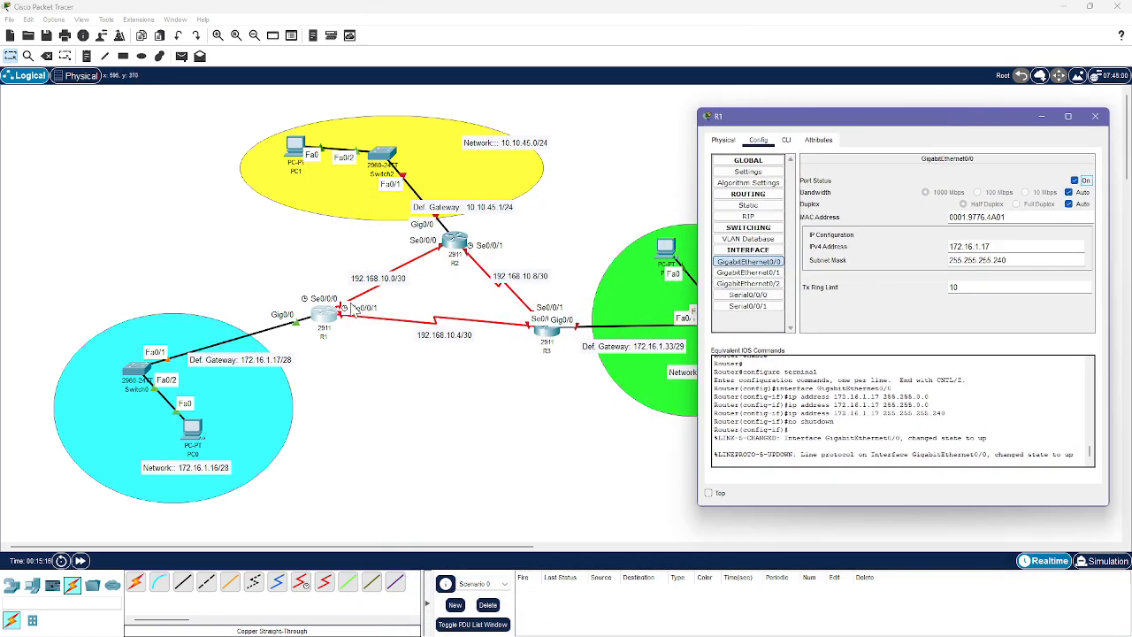
click(748, 294)
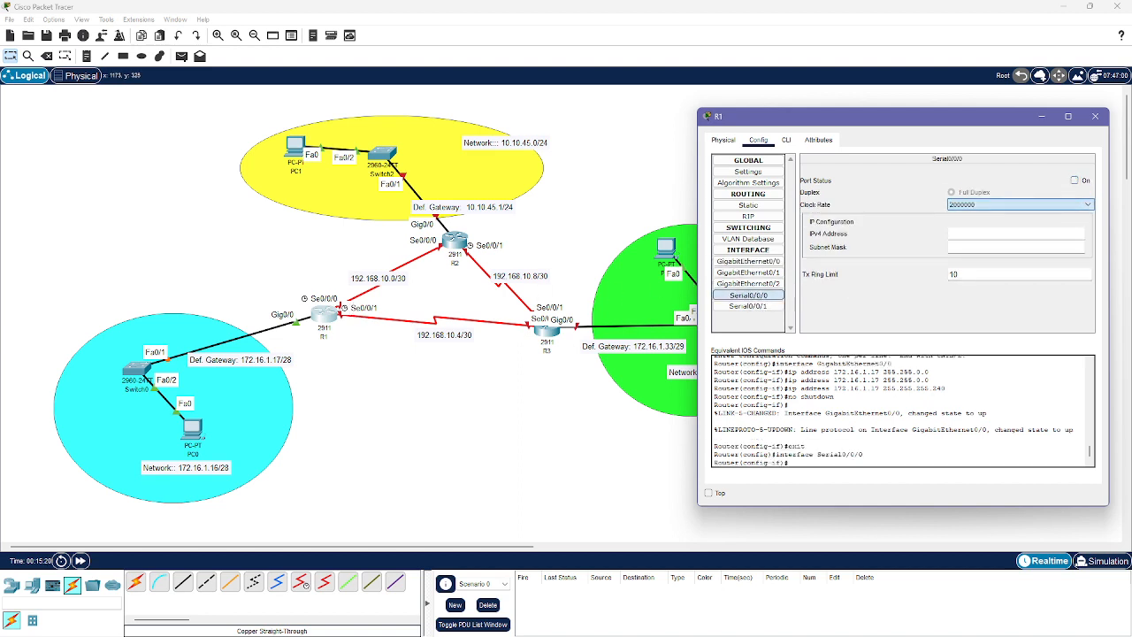
click(979, 233)
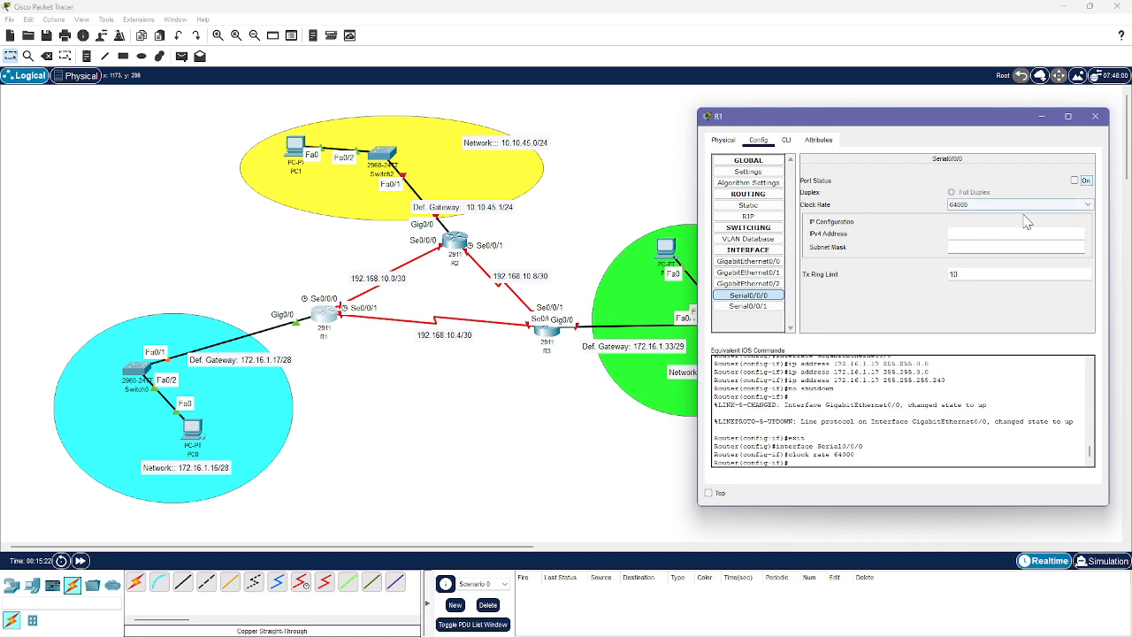
- Give Serial0/0/0 the IPv4 address 192.168.10.1, reusing the network prefix from the label on the R1–R2 link
click(973, 235)
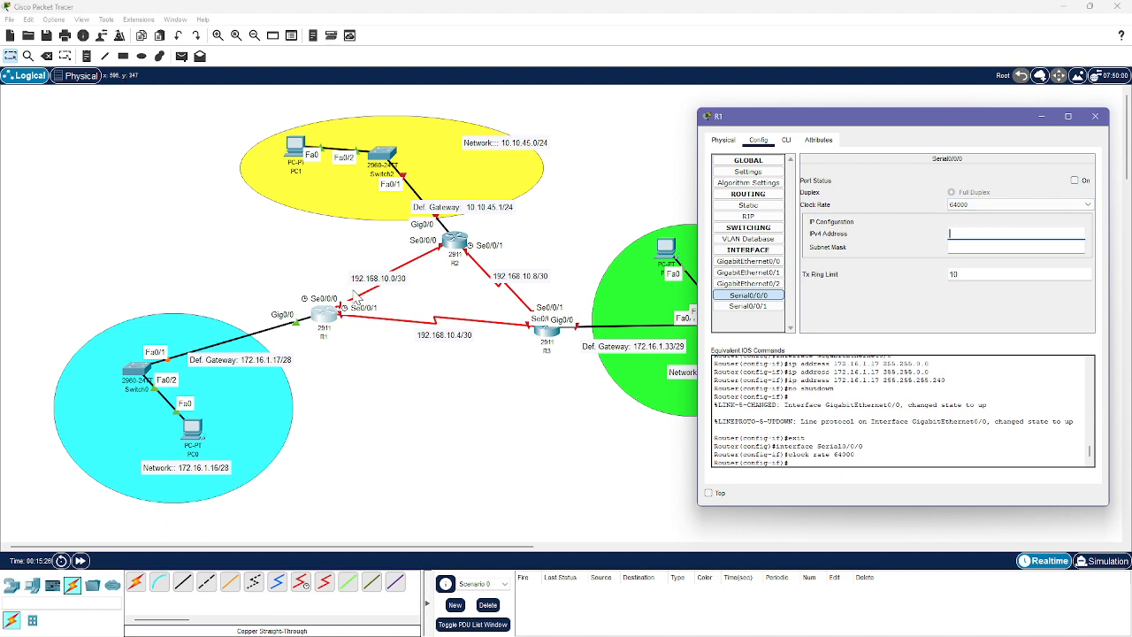
click(390, 277)
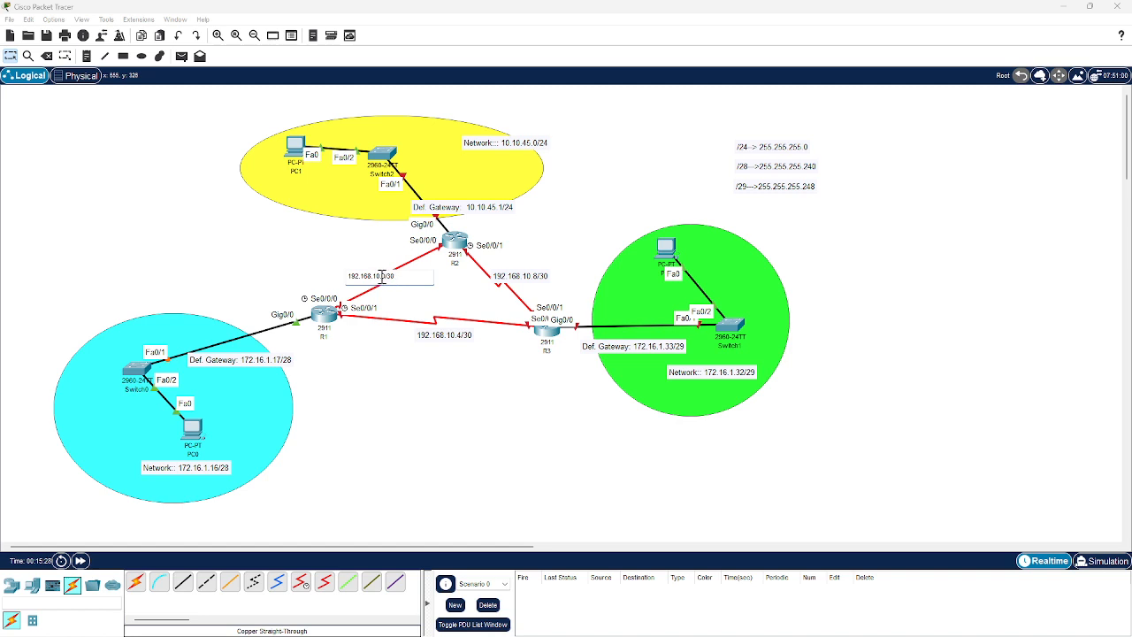
drag(386, 276, 345, 277)
key(ctrl+c)
click(323, 317)
key(ctrl+v)
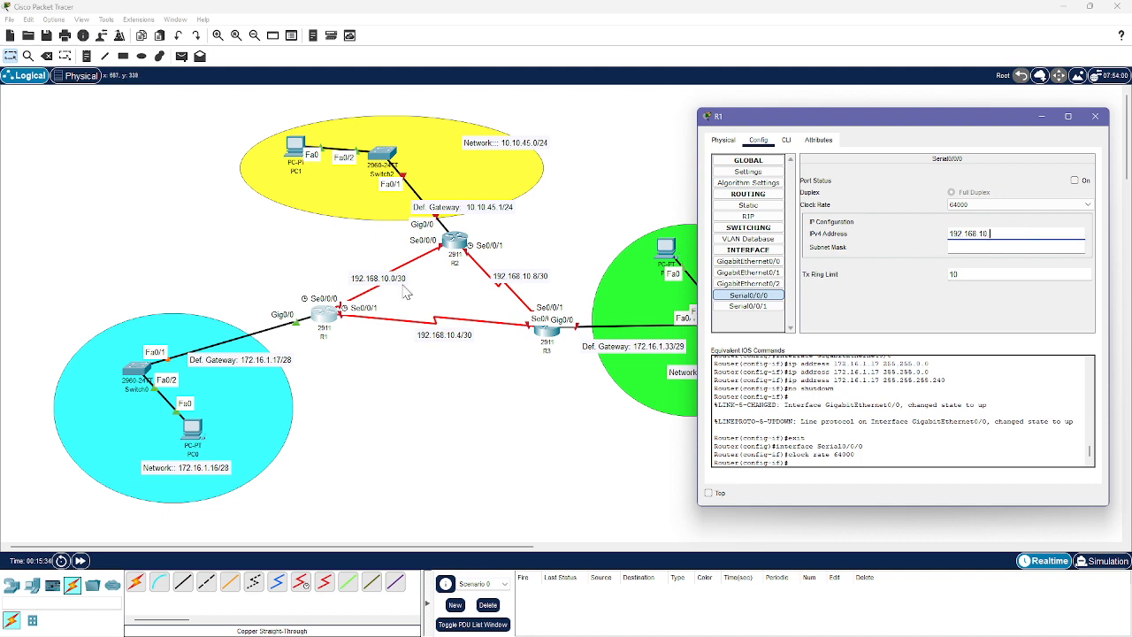
click(1008, 248)
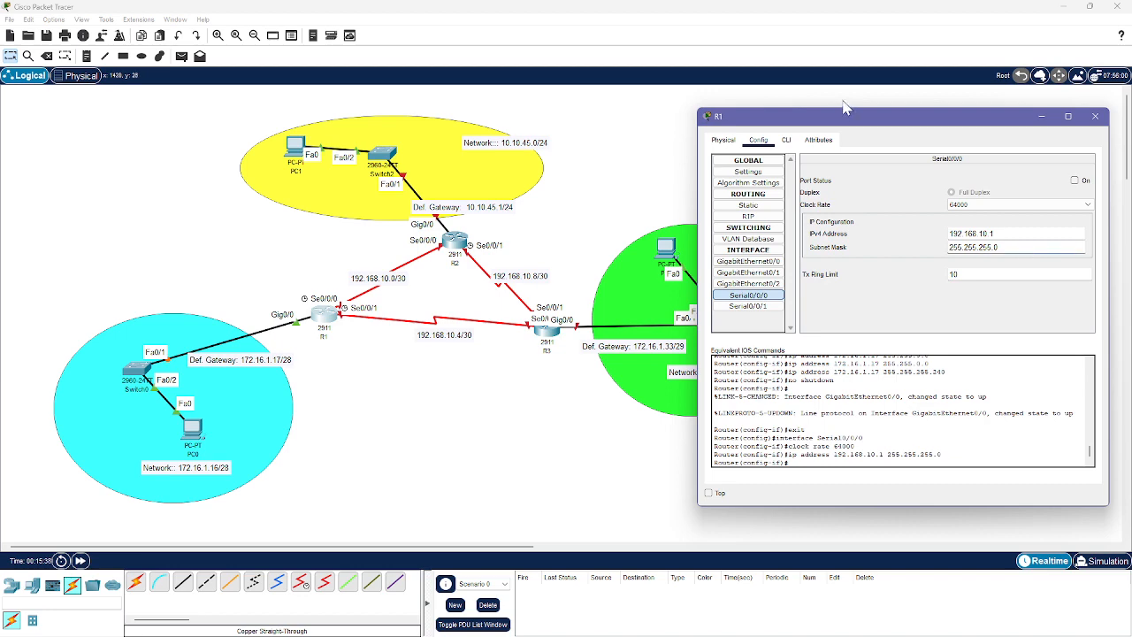
- Duplicate the /29 subnet mask note on the canvas and place the copy directly below the original
drag(852, 117, 810, 223)
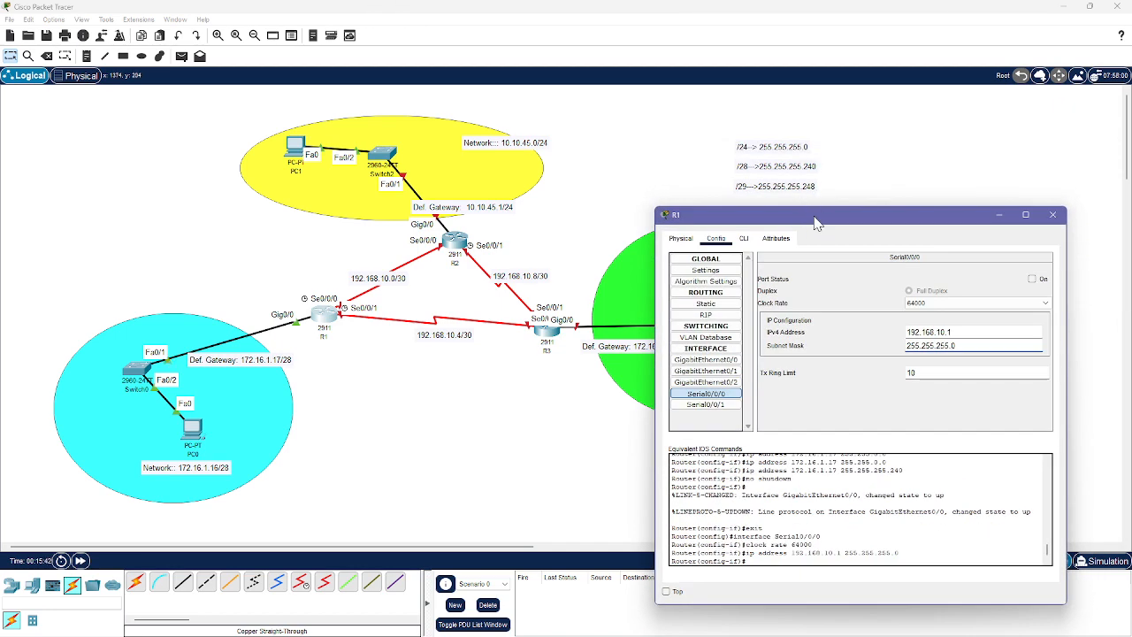
click(820, 190)
click(814, 189)
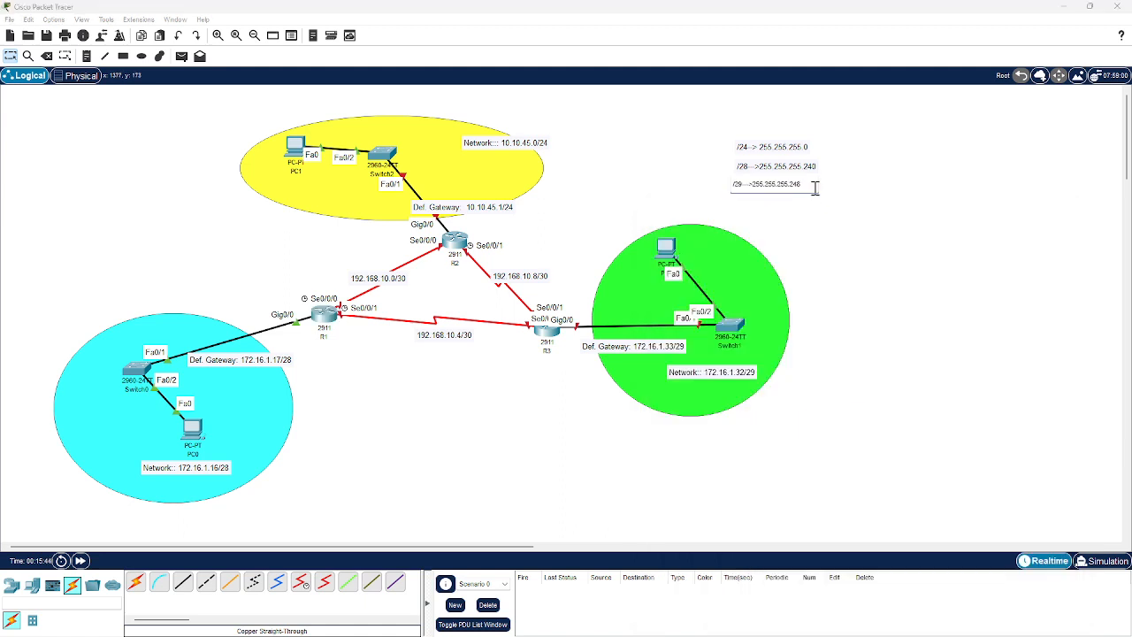
drag(815, 187, 719, 186)
click(850, 216)
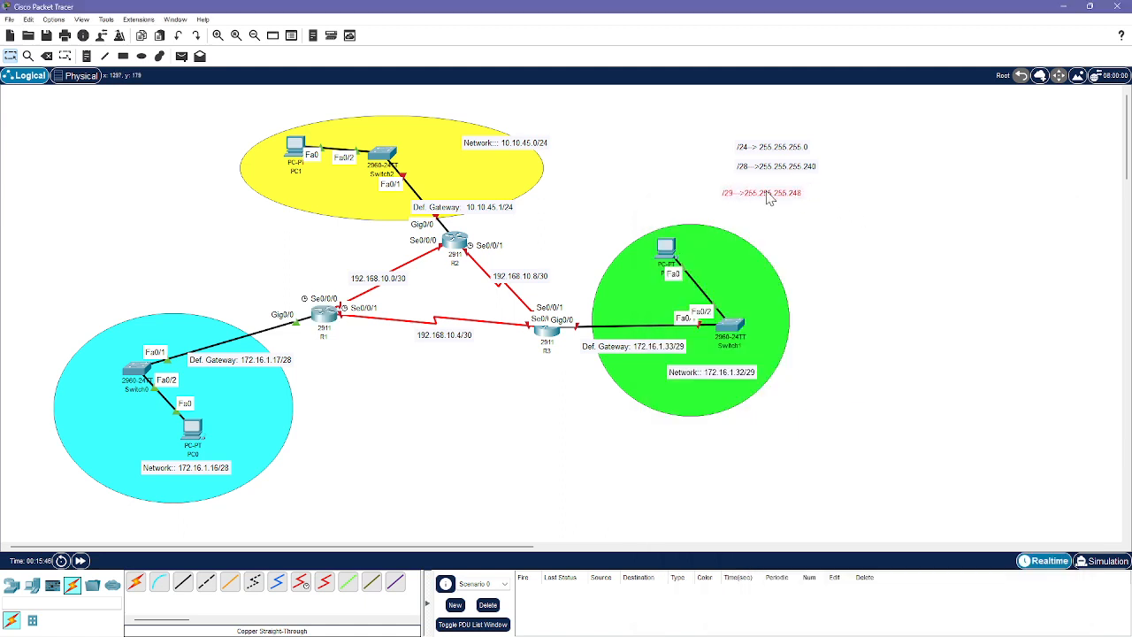
key(ctrl+c)
key(ctrl+v)
drag(768, 160, 763, 208)
- Edit the duplicated mask note to read /30 with mask 255.255.255.252
click(744, 209)
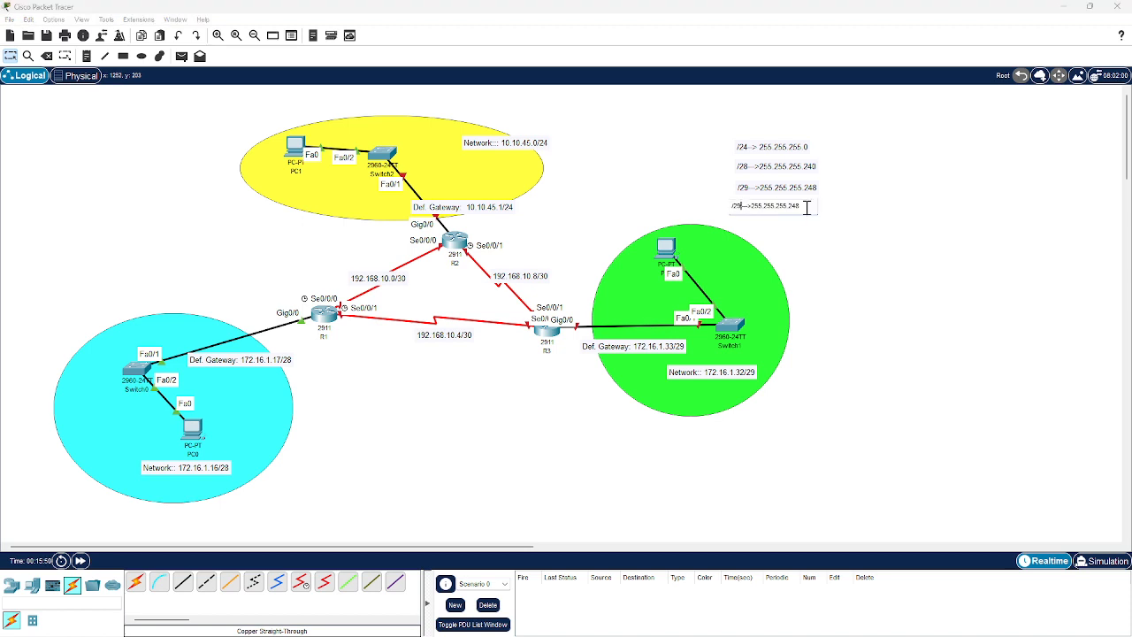
key(BackSpace)
key(BackSpace)
text(30)
click(855, 260)
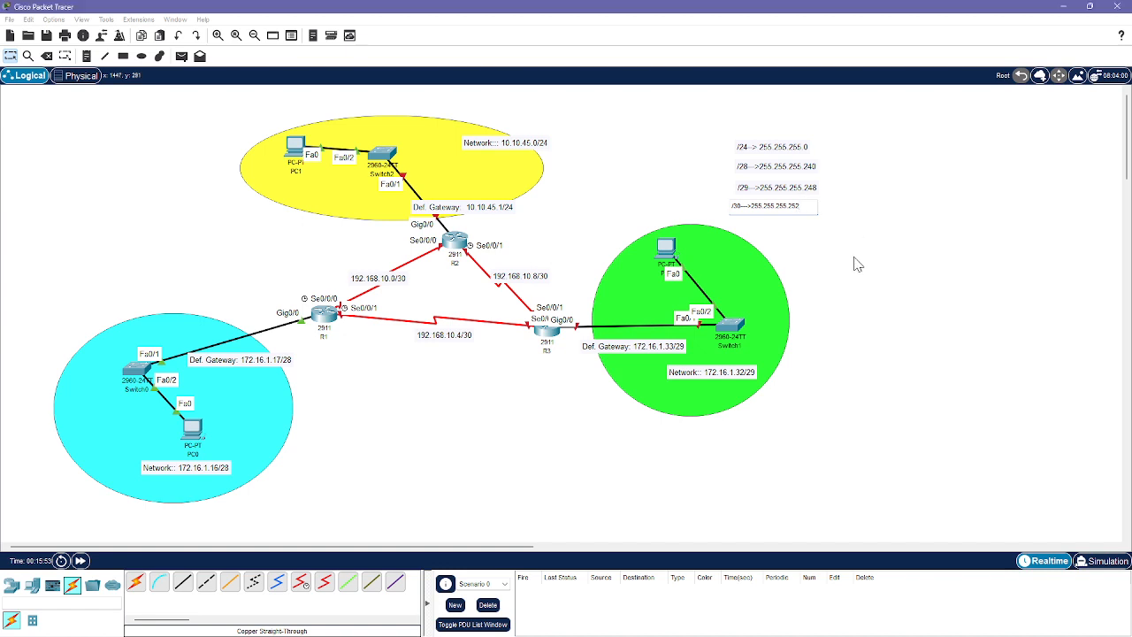
- Copy the mask 255.255.255.252 from the /30 note into R1's Serial0/0/0 subnet mask and turn the port on
click(795, 209)
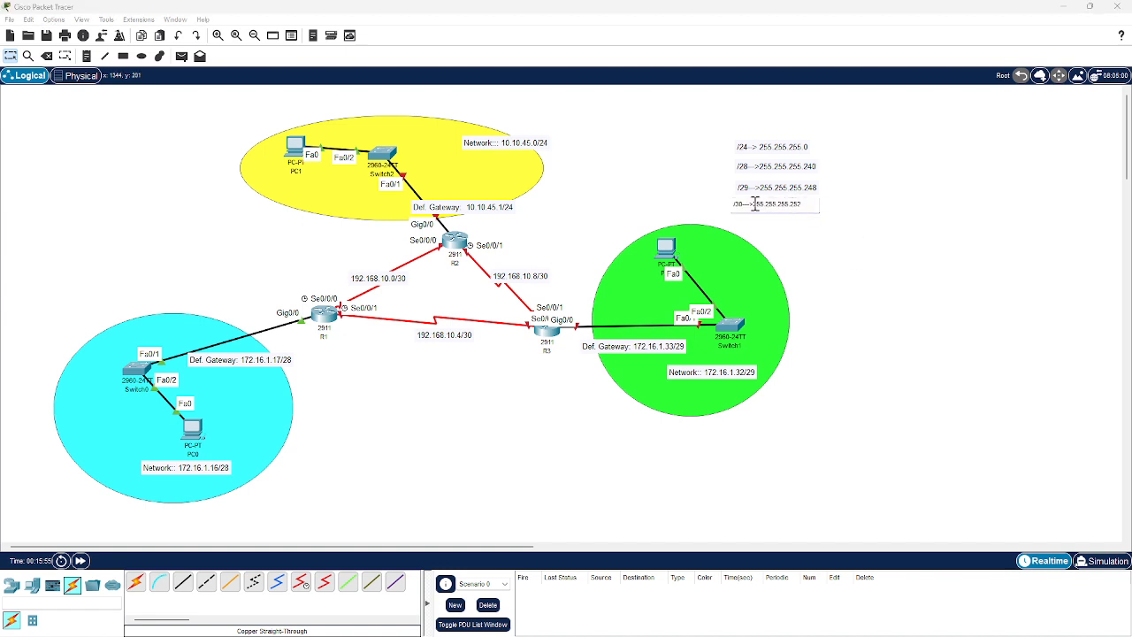
drag(765, 205, 811, 205)
click(889, 230)
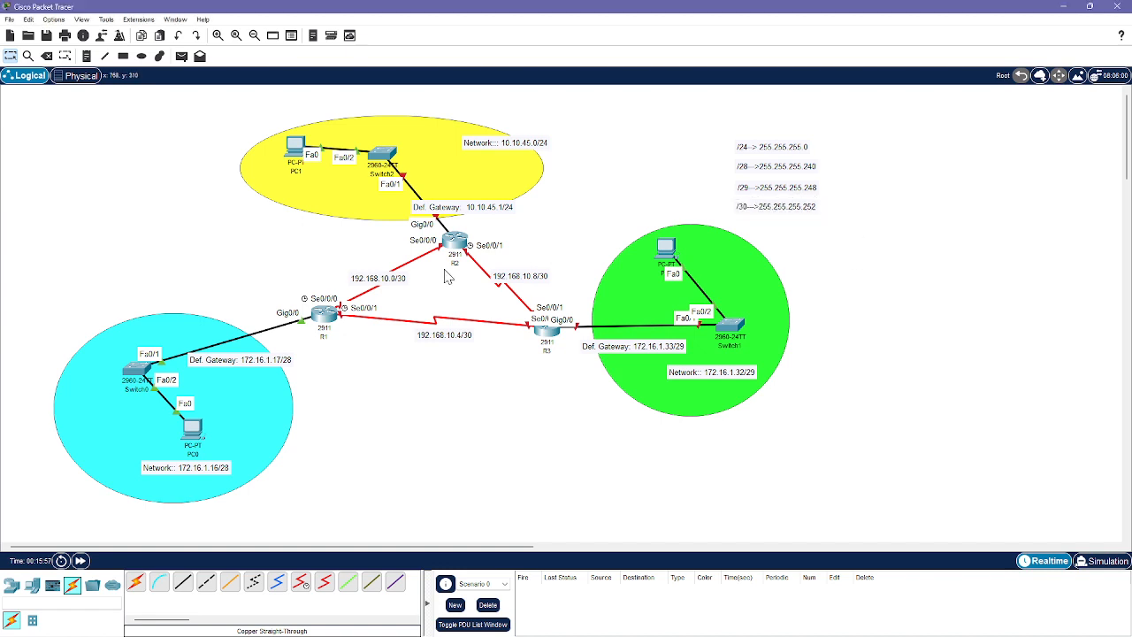
click(325, 330)
drag(976, 345, 821, 342)
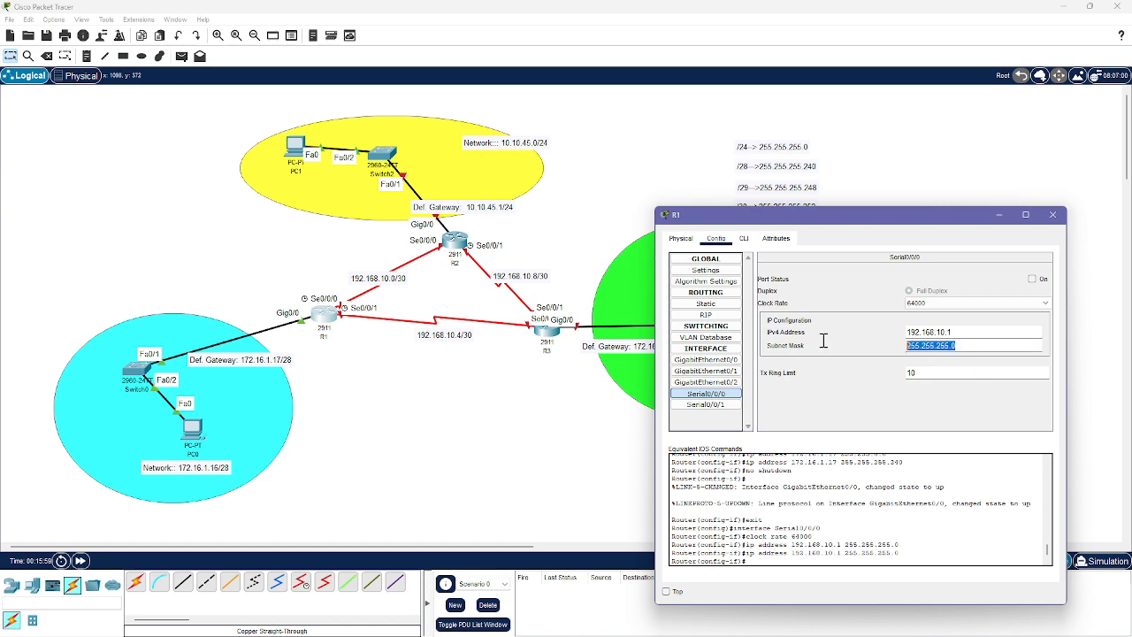
key(ctrl+v)
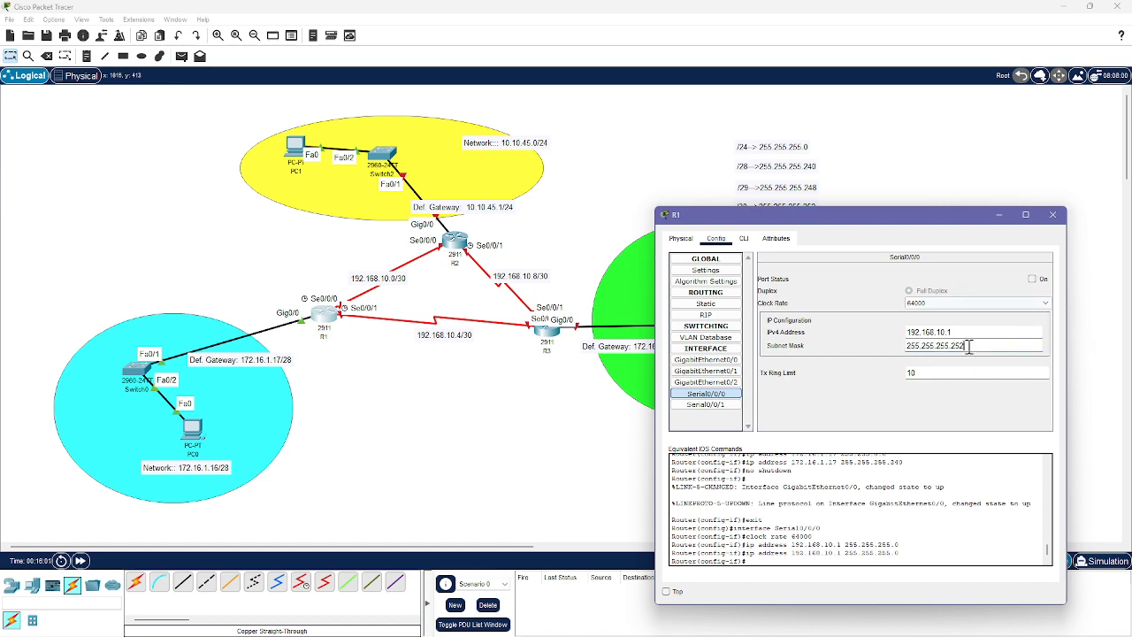
click(1033, 280)
- Configure R1's Serial0/0/1 with IPv4 address 192.168.10.5 and subnet mask 255.255.255.252, and turn the port on
drag(871, 215, 979, 130)
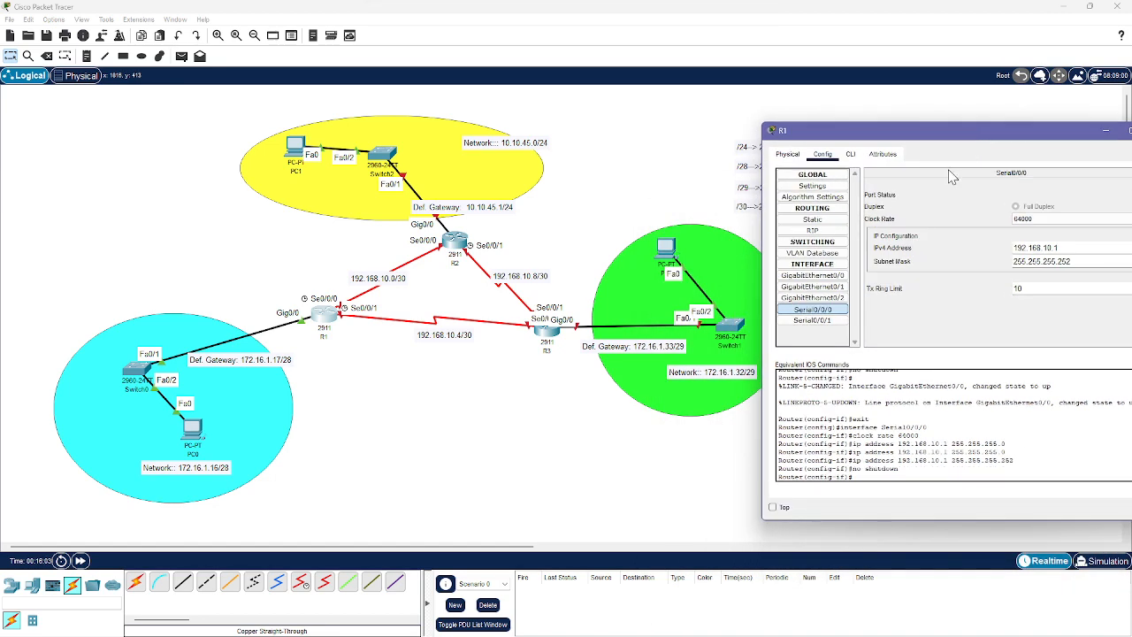
click(814, 322)
drag(881, 132, 818, 112)
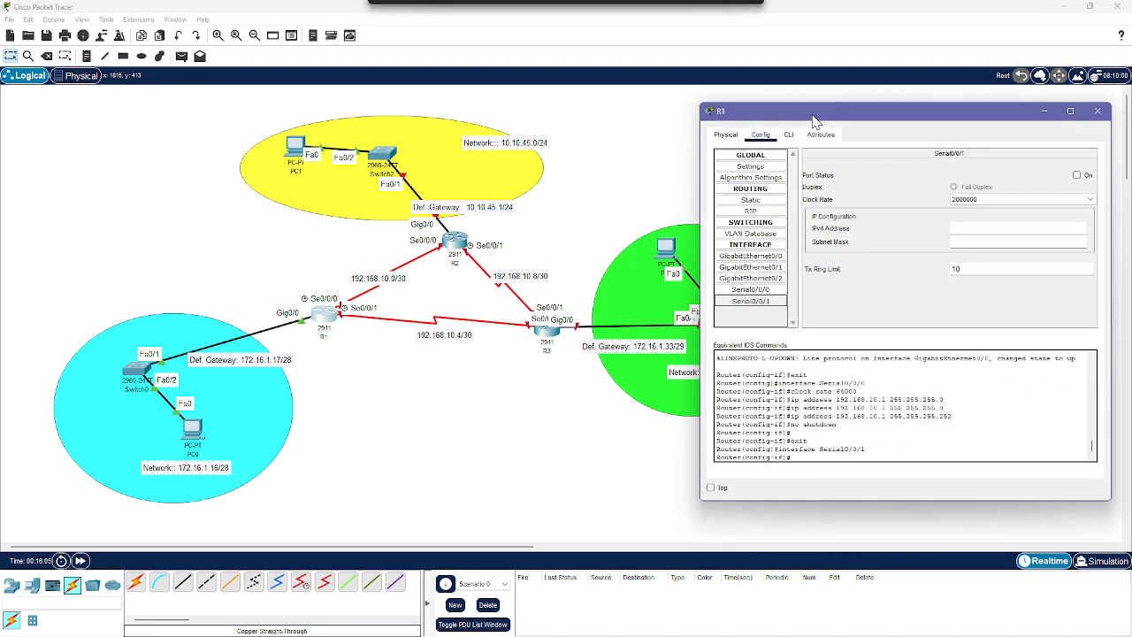
click(449, 342)
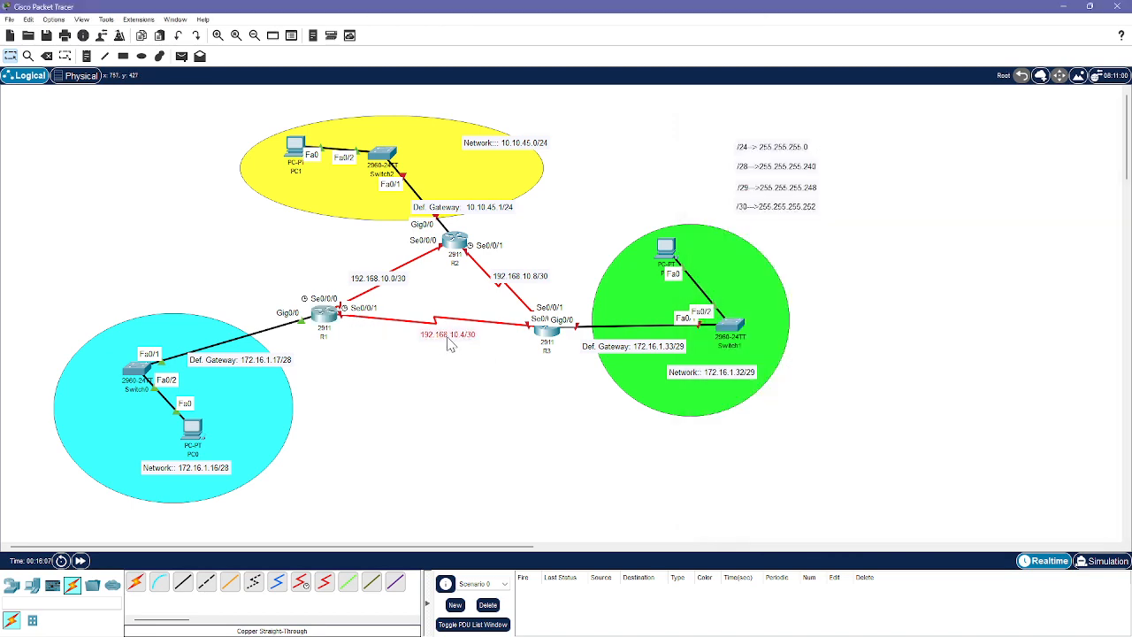
double_click(453, 334)
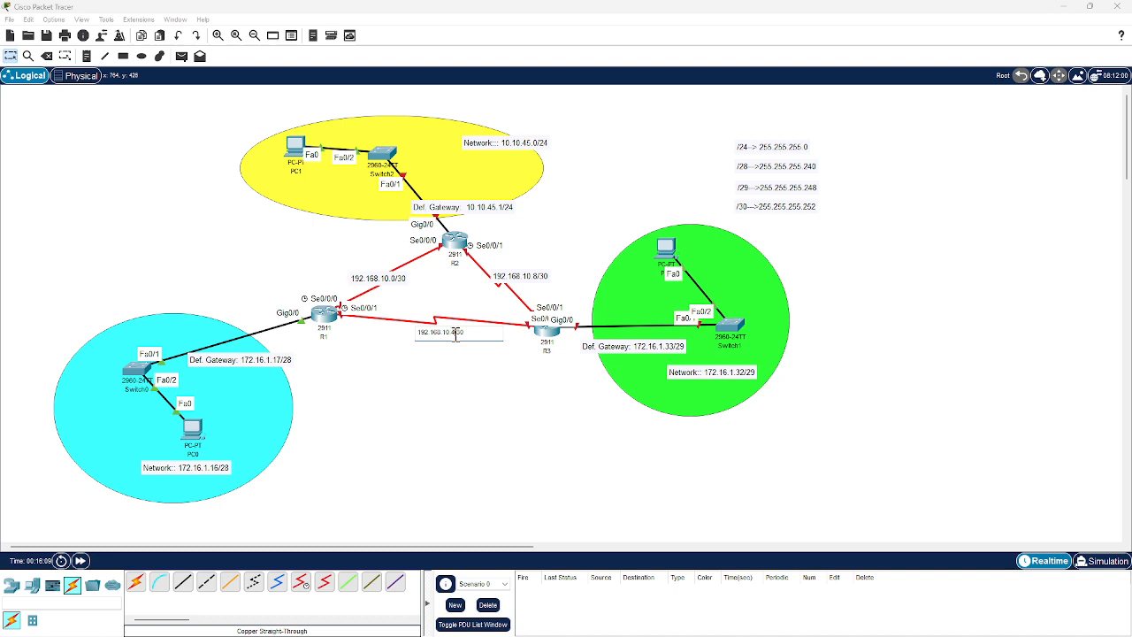
click(537, 398)
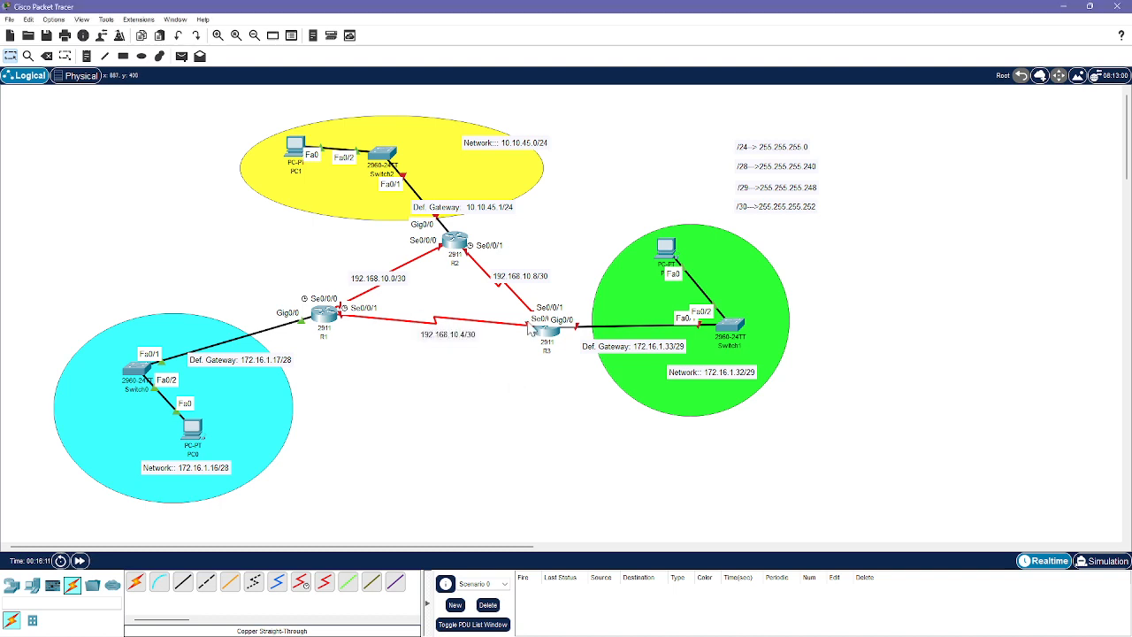
click(331, 319)
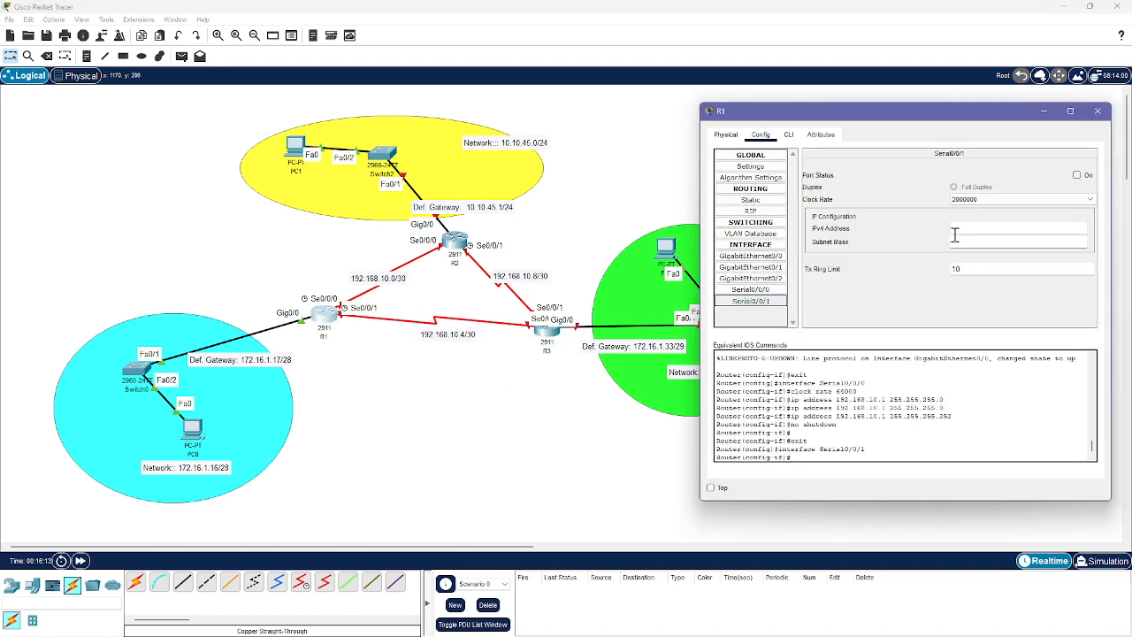
click(982, 229)
text(192.168.10.4)
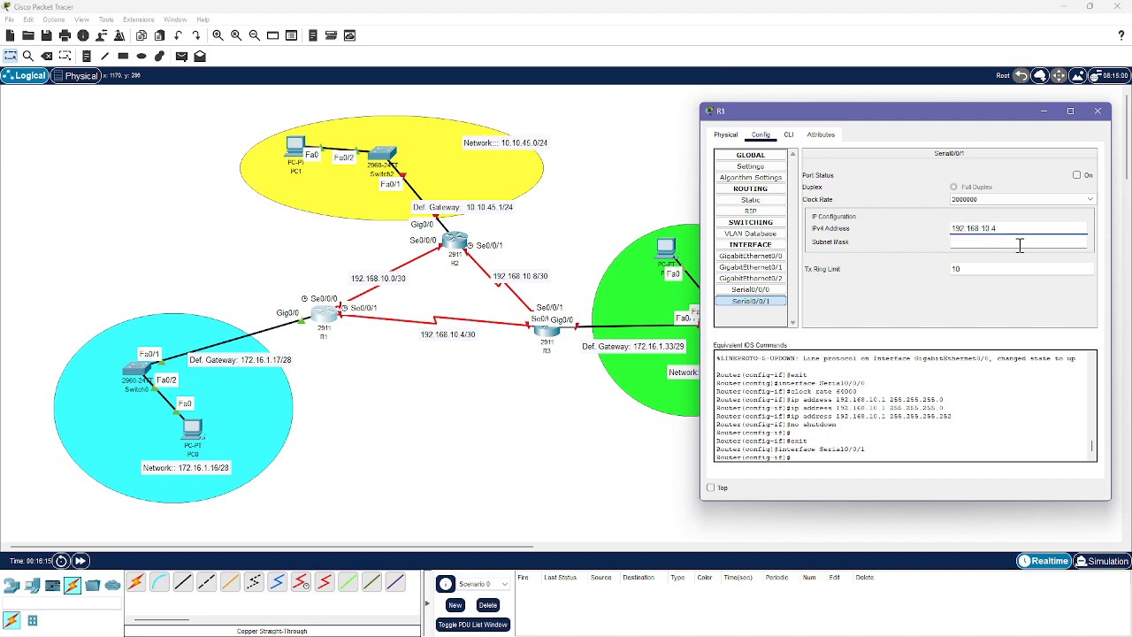
key(Return)
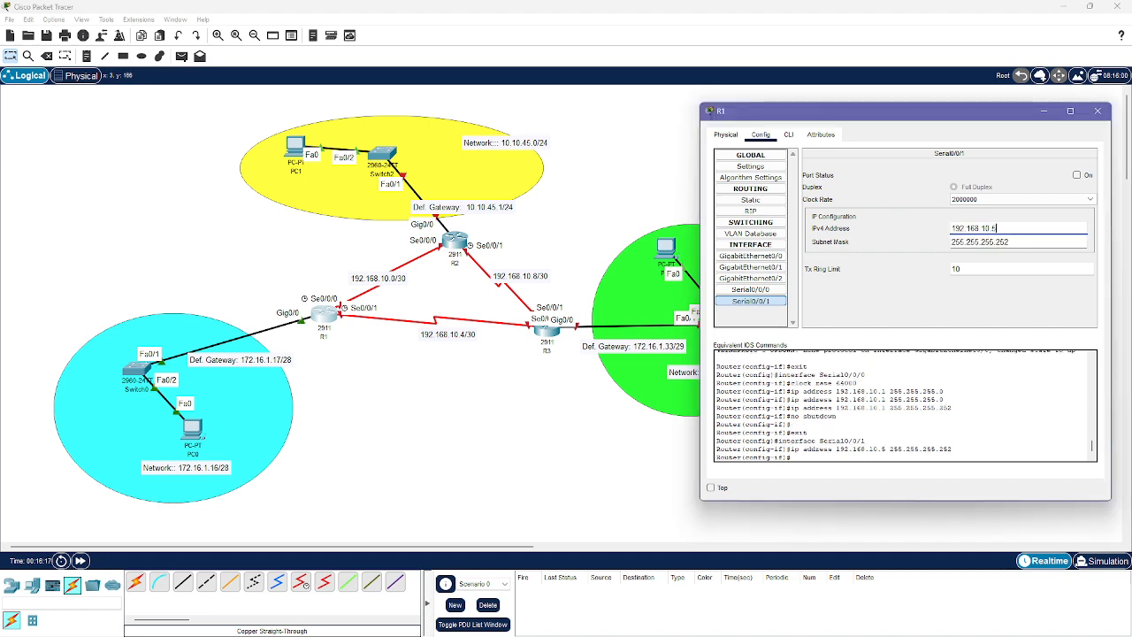
click(1026, 241)
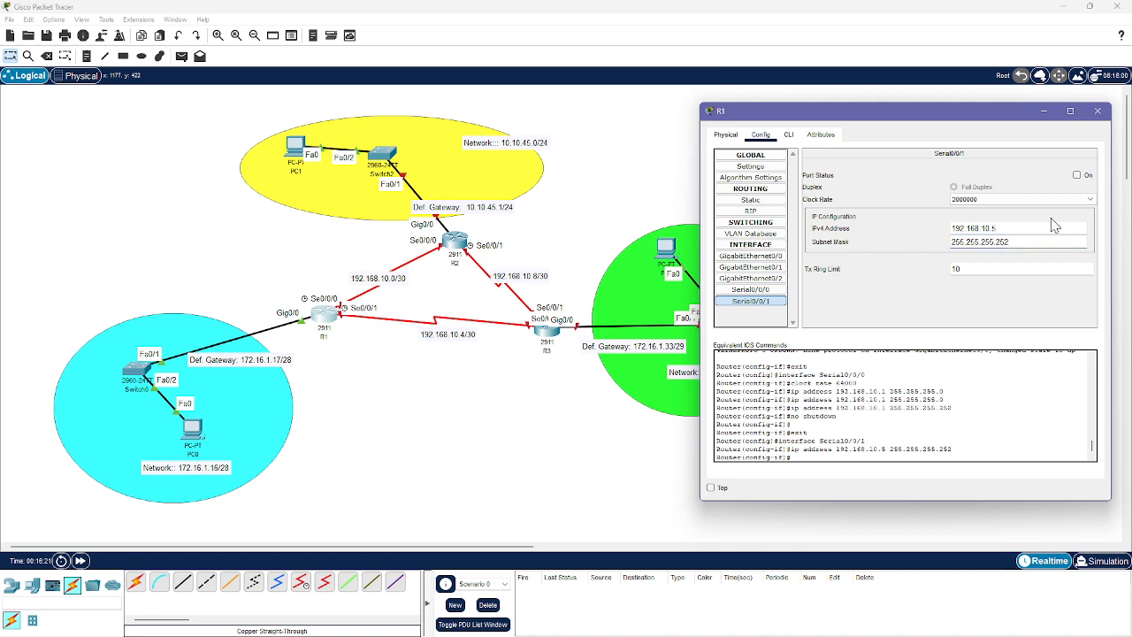
click(1077, 175)
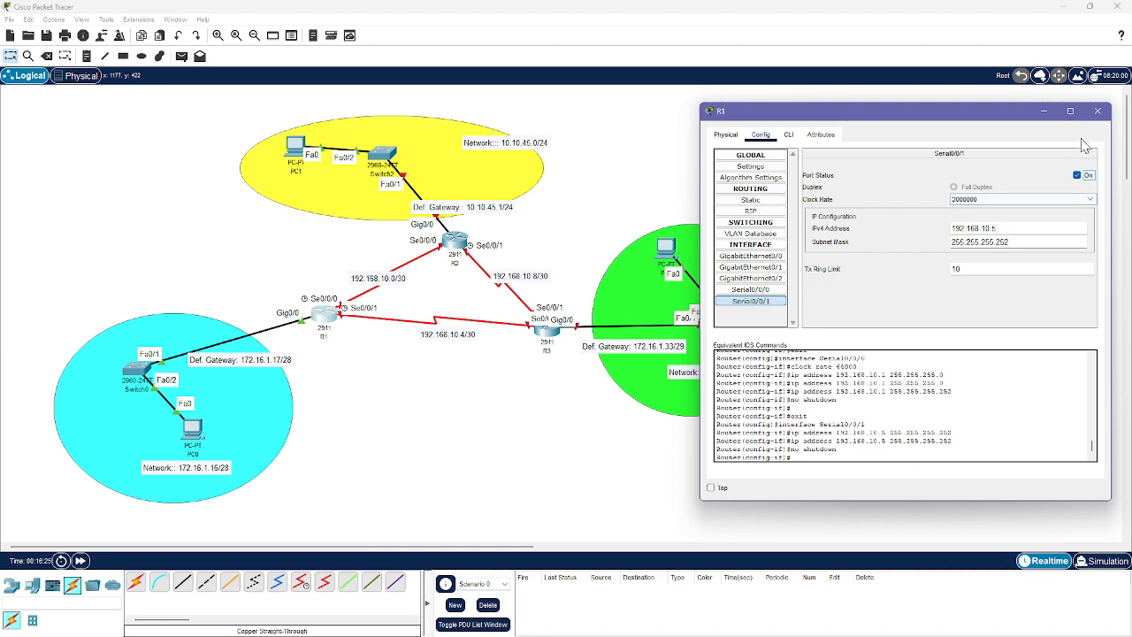
- Close R1's window and open the GigabitEthernet0/0 interface configuration of router R2
click(1097, 111)
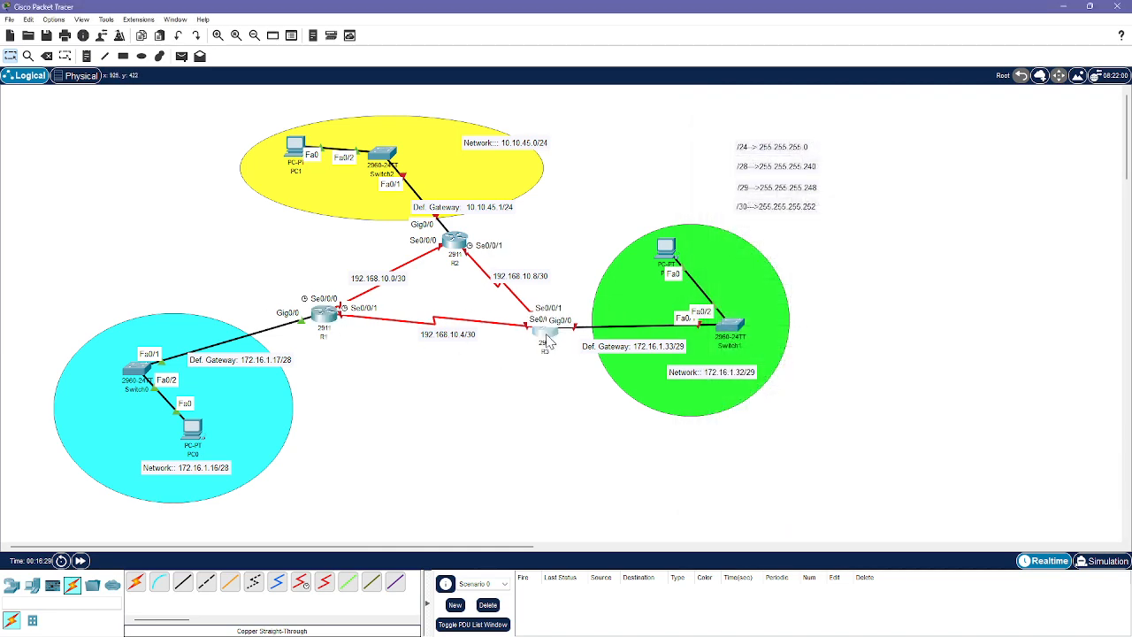
drag(549, 343, 551, 340)
click(549, 332)
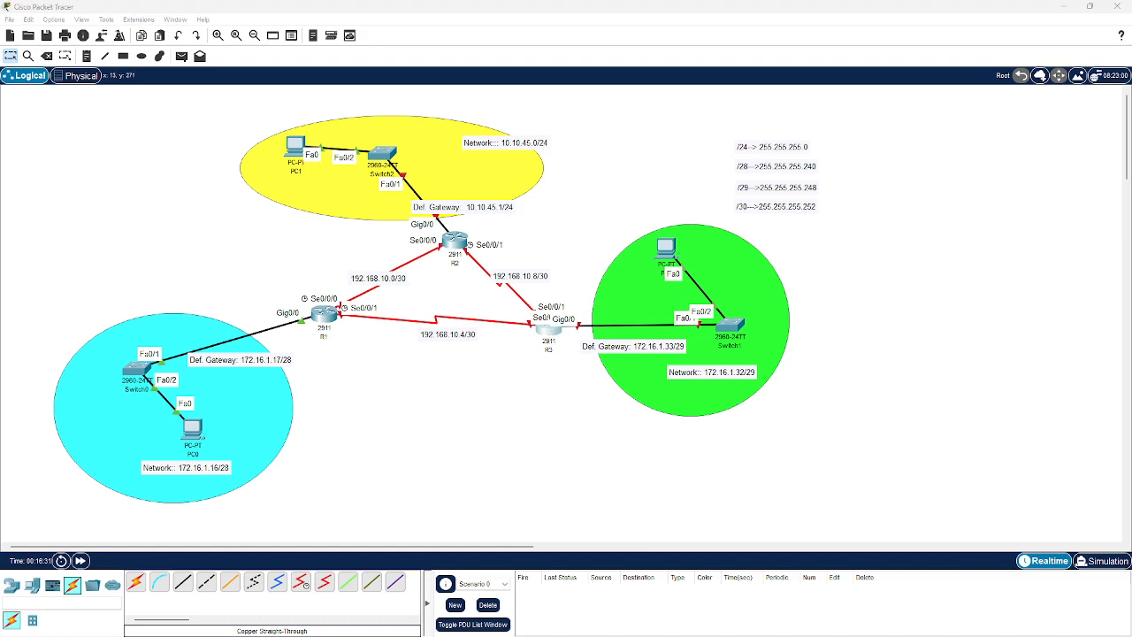
click(551, 231)
click(447, 251)
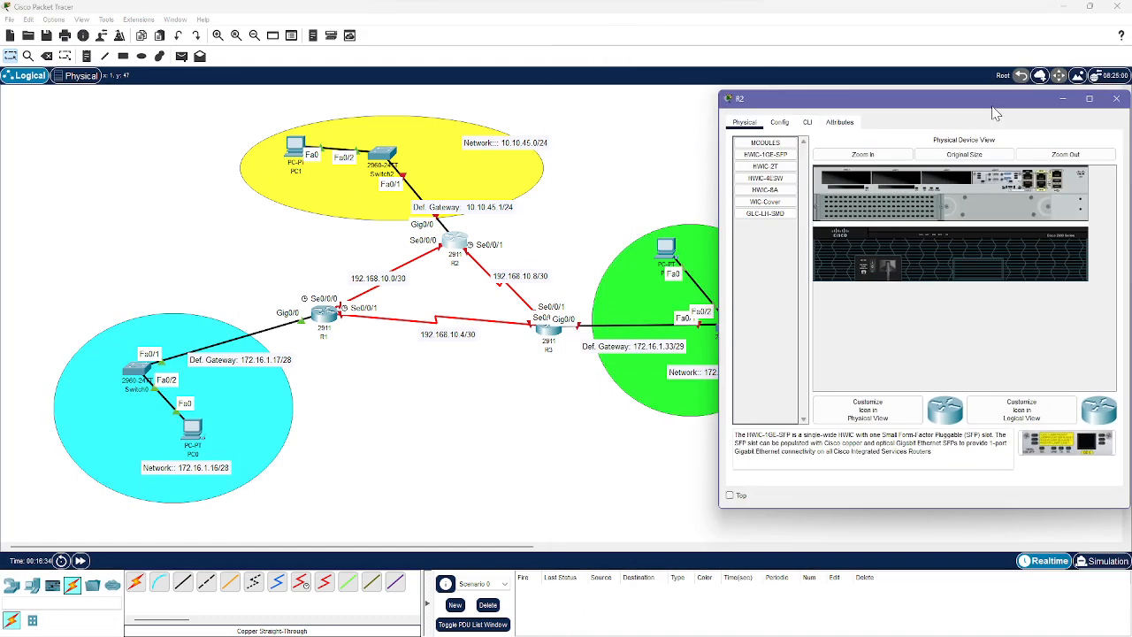
click(784, 124)
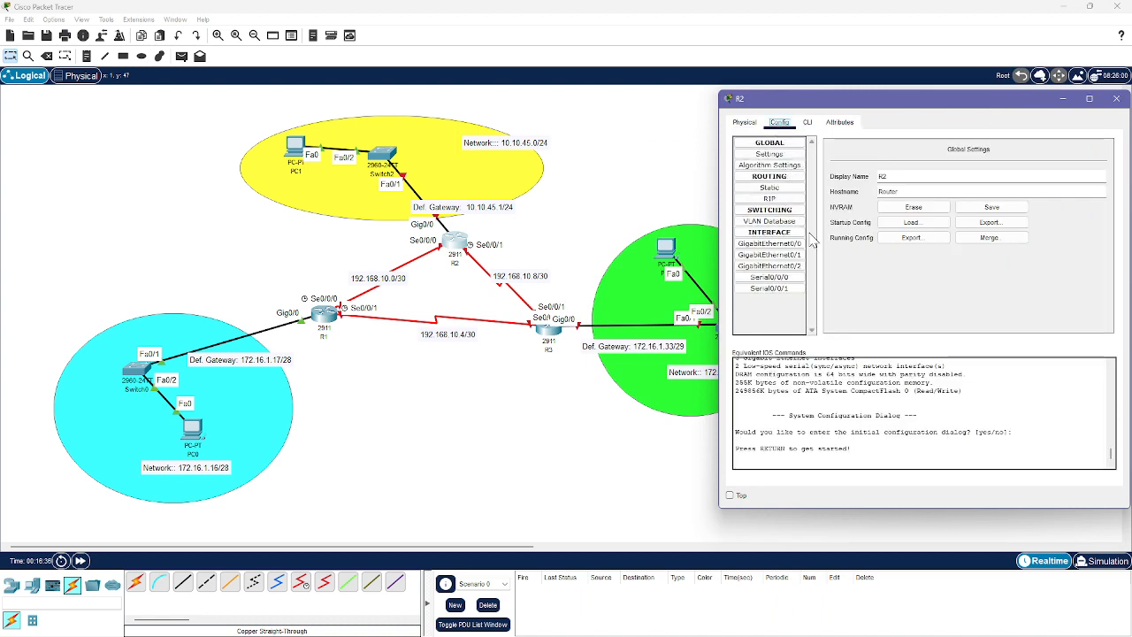
click(797, 245)
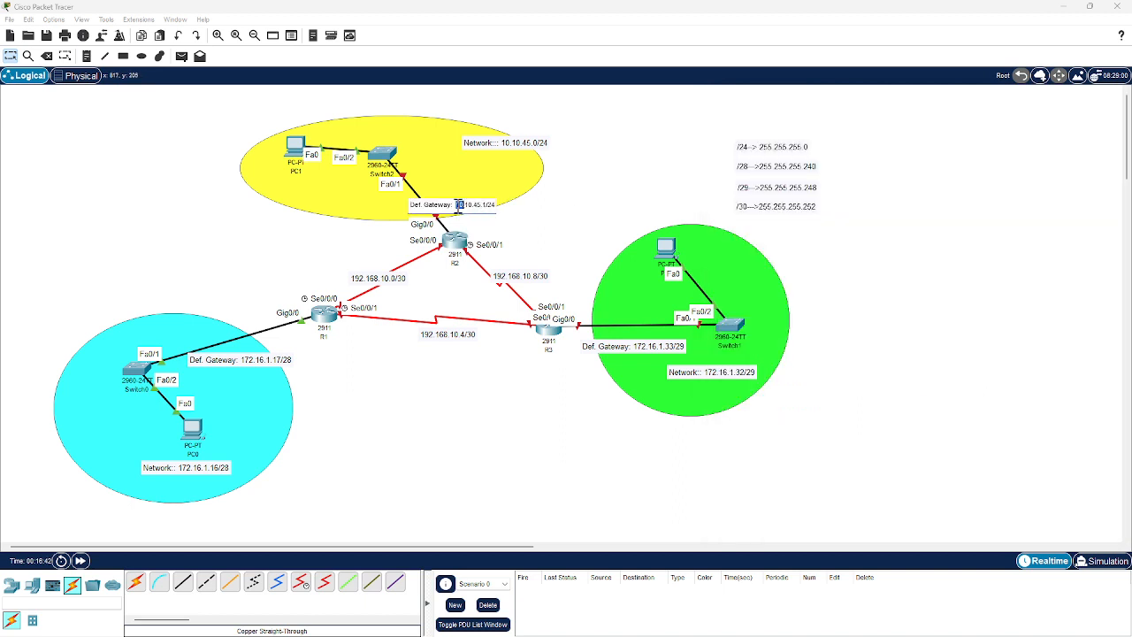
- Configure R2's GigabitEthernet0/0 with IPv4 address 10.10.45.1 from its default gateway label and subnet mask 255.255.255.0, and turn the port on
click(474, 210)
drag(455, 205, 486, 209)
click(458, 249)
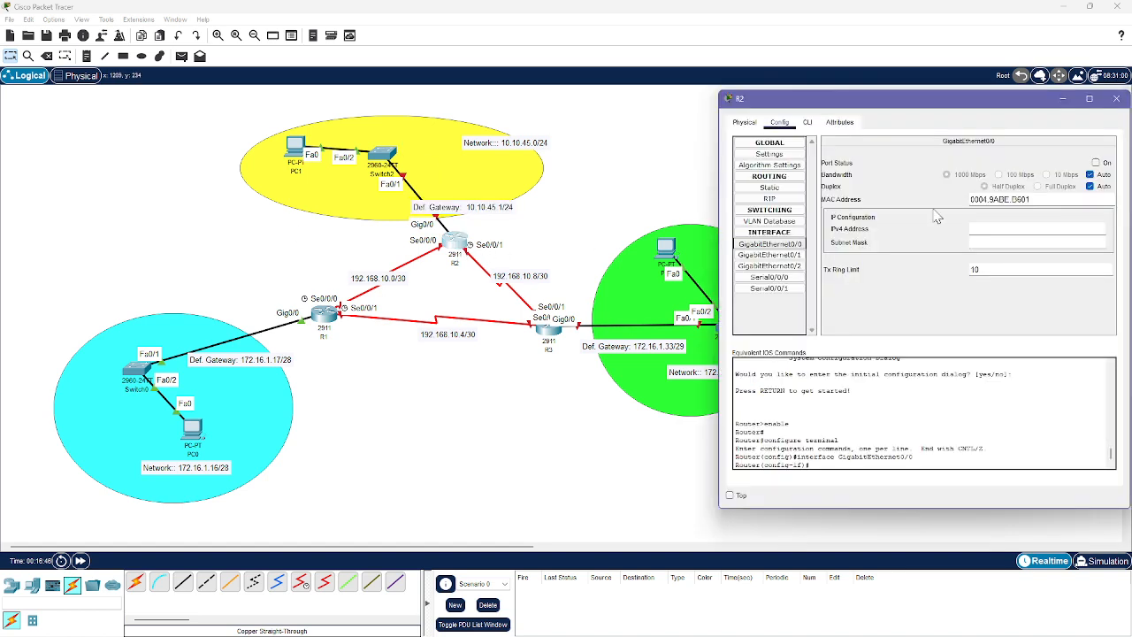
click(1018, 233)
key(ctrl+v)
click(1040, 246)
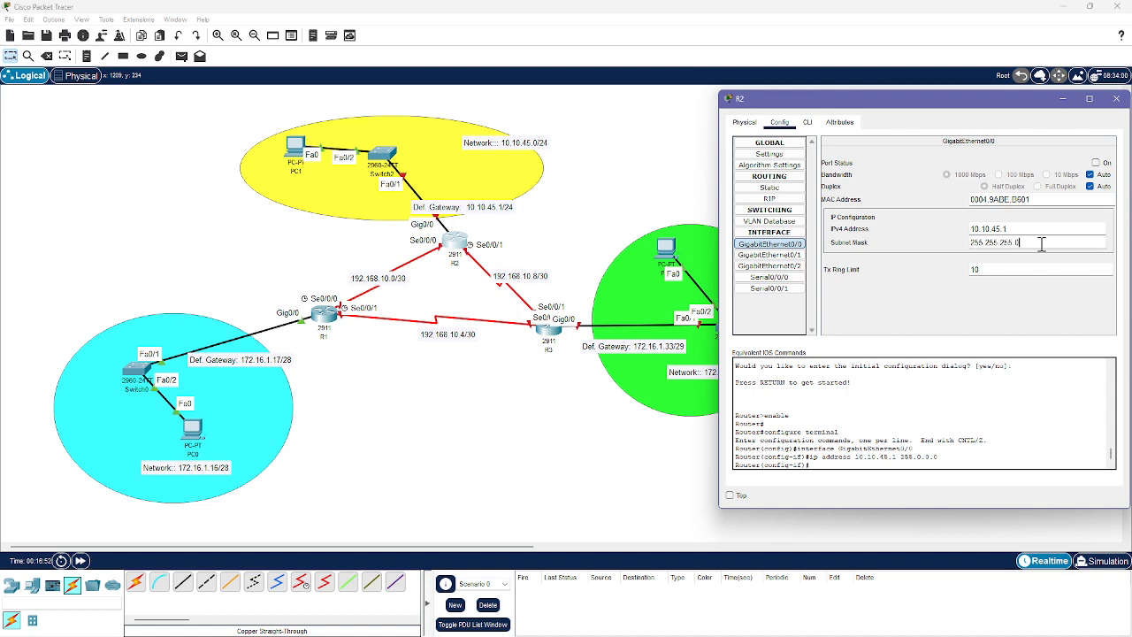
click(1096, 163)
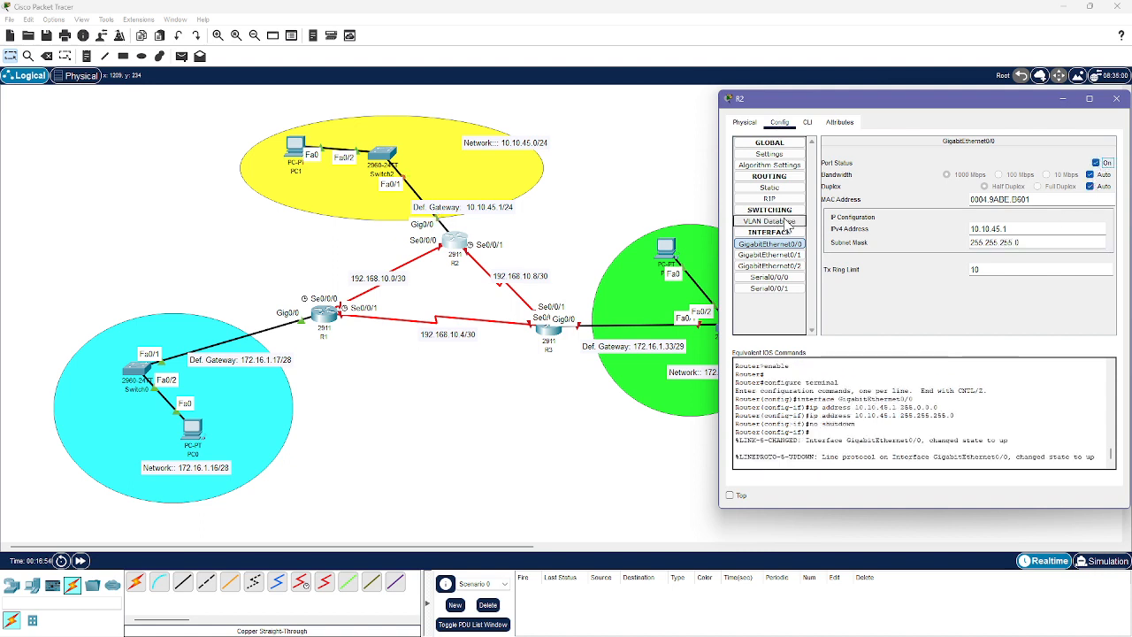
- Set R2's Serial0/0/0 clock rate to 64000 and its IPv4 address to 192.168.10.2, copying the prefix from the 192.168.10.0/30 label
click(769, 277)
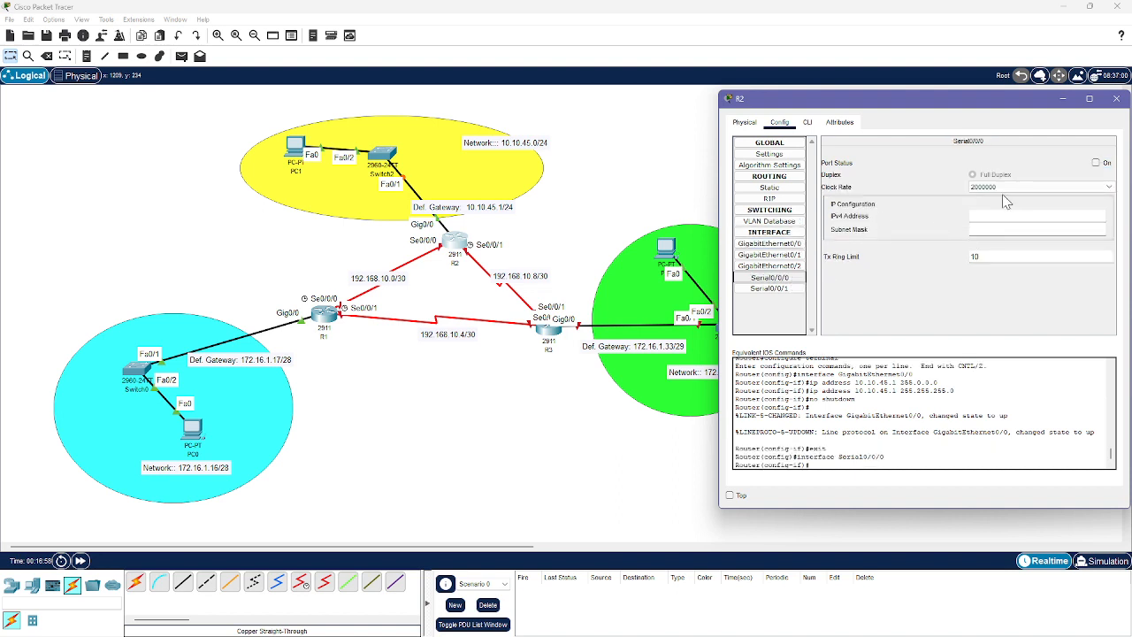
click(984, 228)
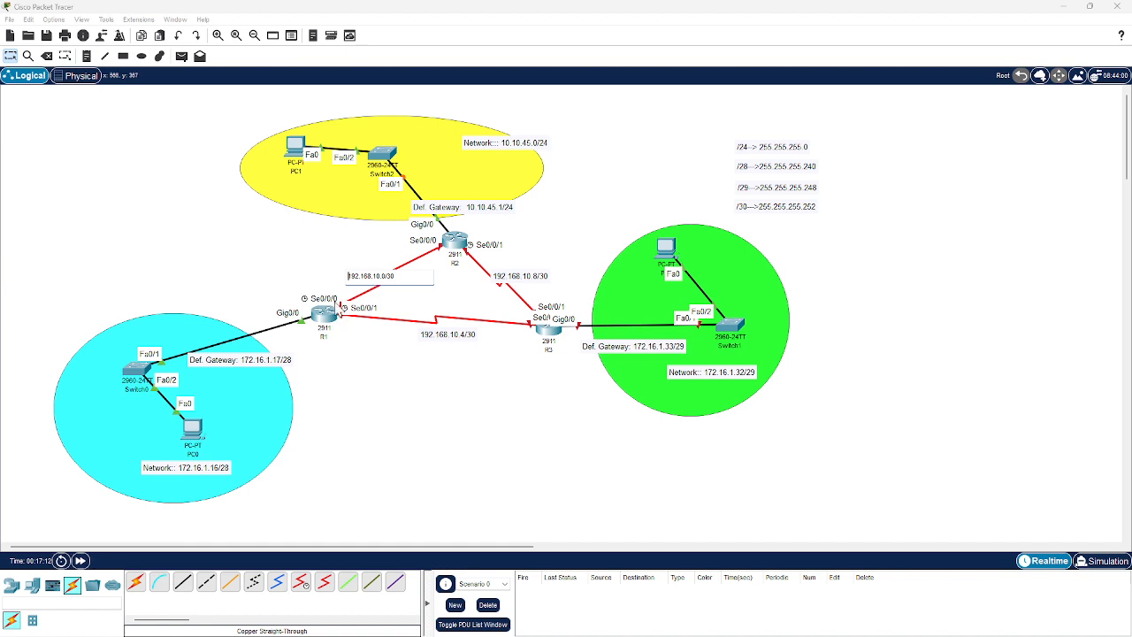
drag(385, 276, 342, 275)
key(ctrl+c)
click(469, 251)
click(973, 217)
key(ctrl+v)
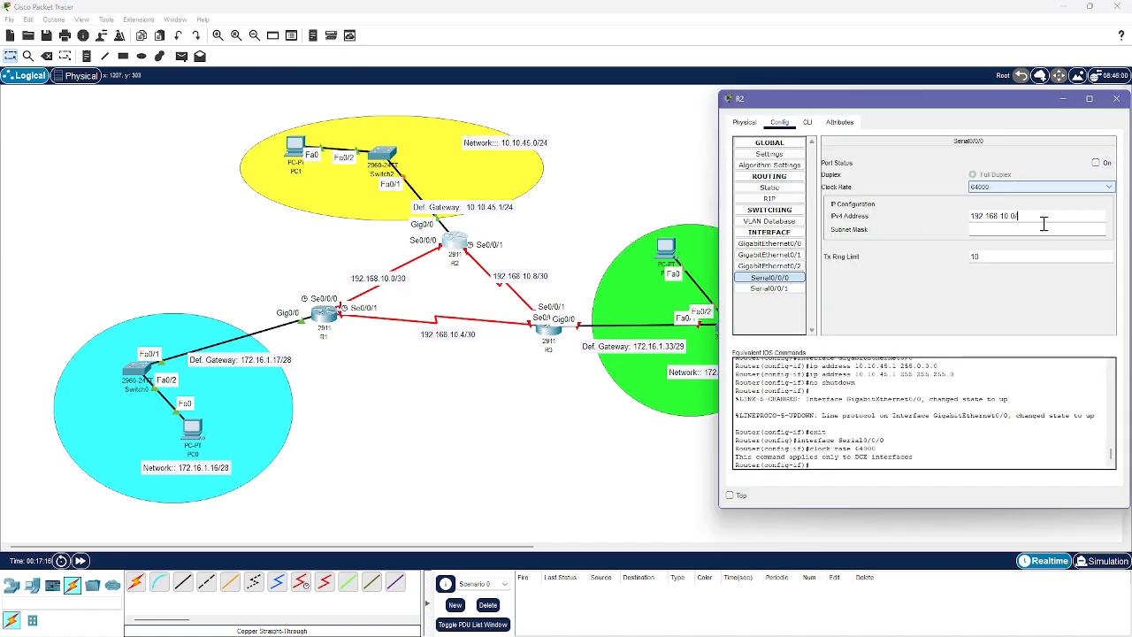
key(BackSpace)
text(2)
- Set R2's Serial0/0/0 subnet mask to 255.255.255.252 and turn the port on
click(1032, 228)
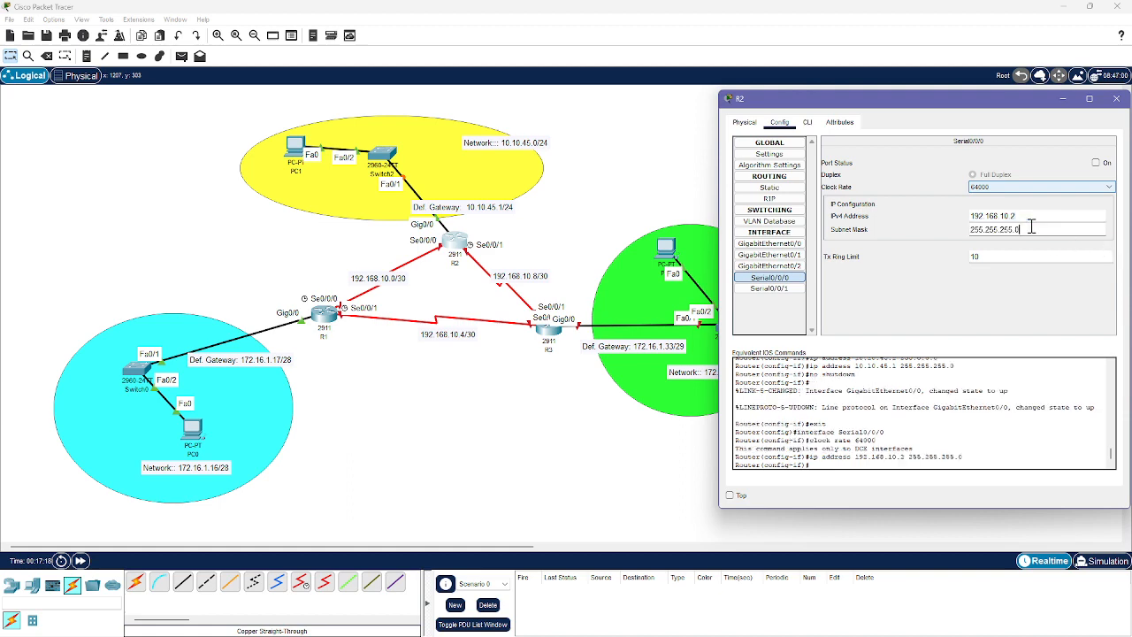
click(1096, 162)
drag(932, 109, 887, 129)
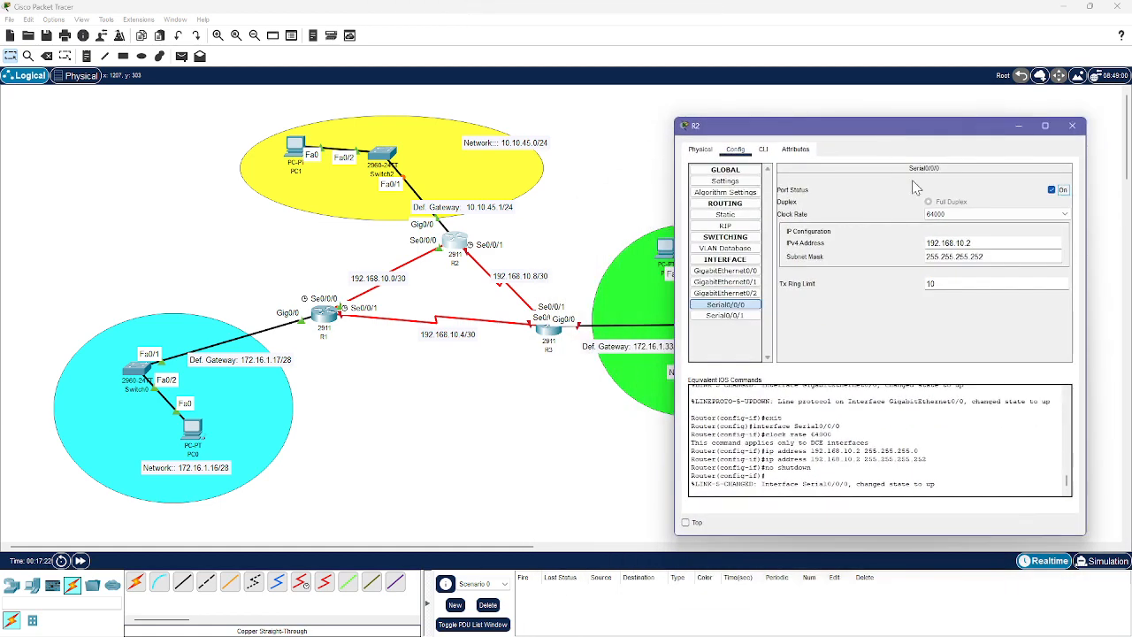
- Set R2's Serial0/0/1 clock rate to 64000 and its IPv4 address to 192.168.10.10, copying the prefix from the 192.168.10.8/30 label
click(735, 318)
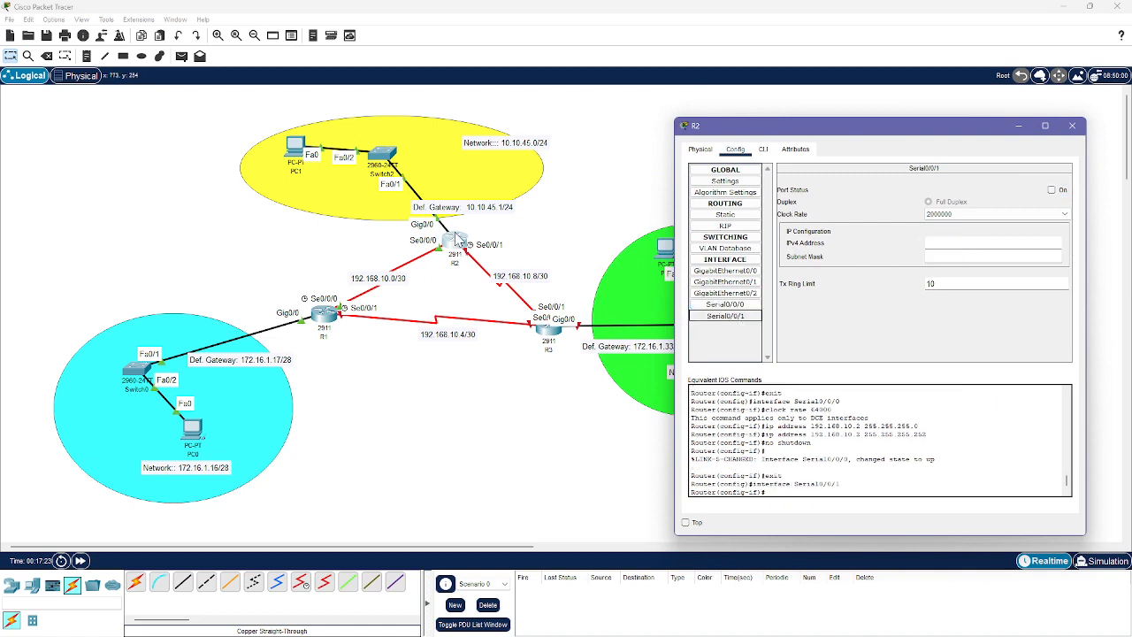
click(527, 276)
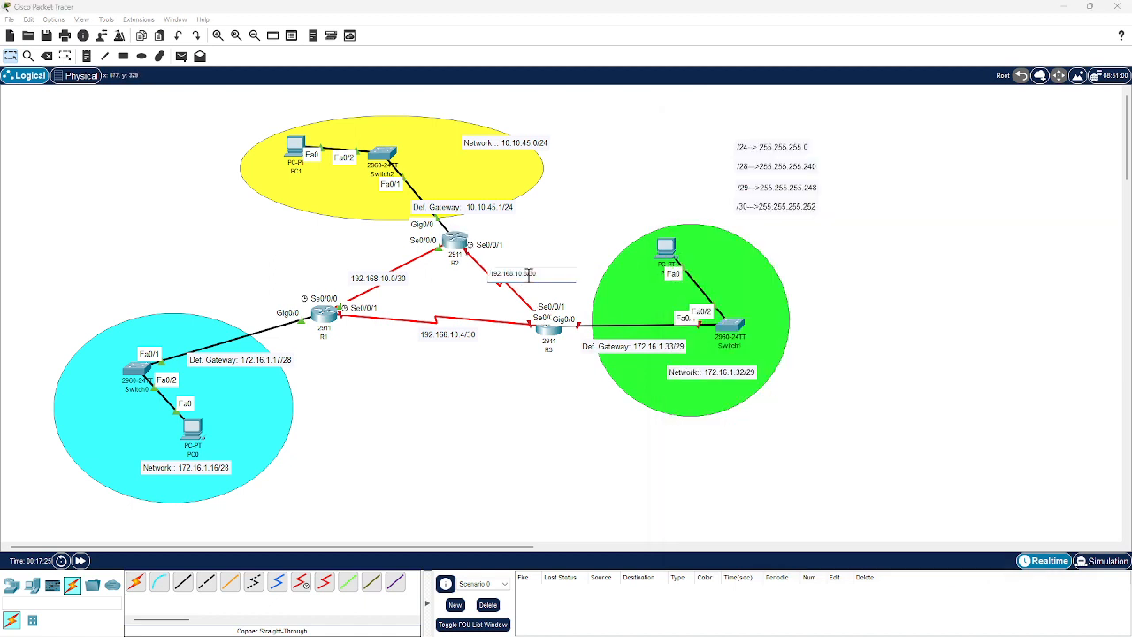
drag(528, 274, 463, 276)
key(ctrl+c)
click(503, 407)
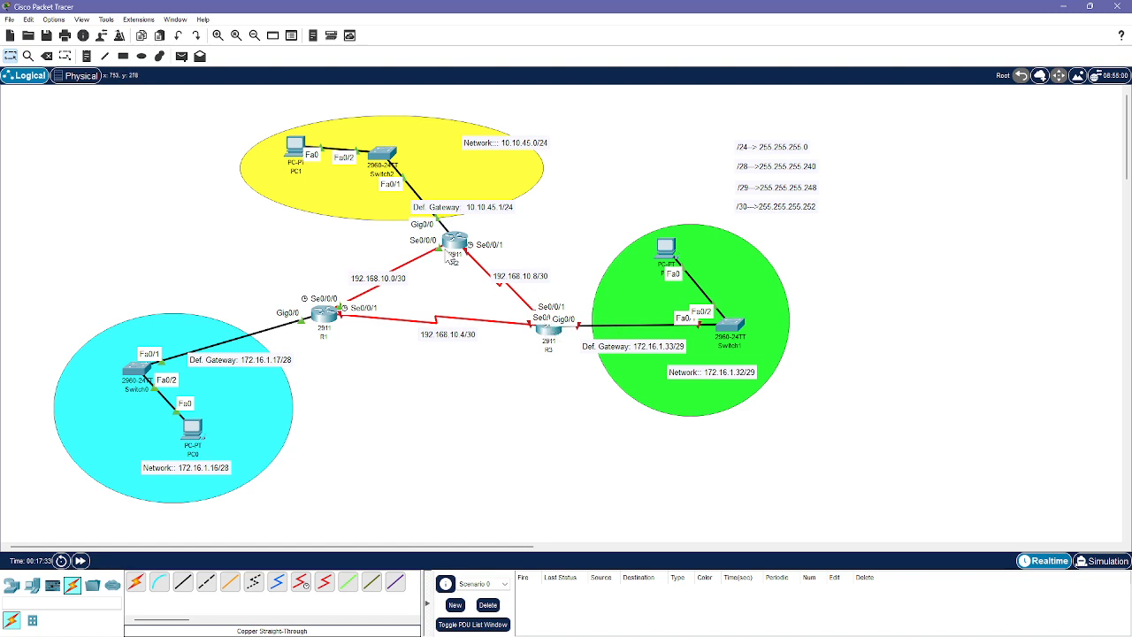
click(451, 248)
click(962, 217)
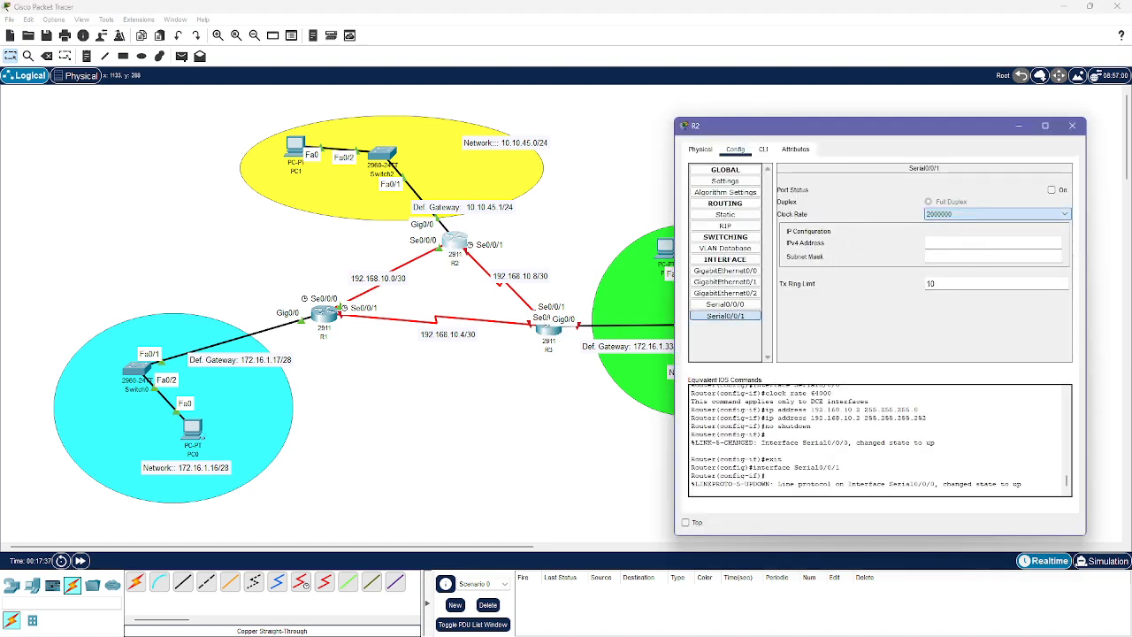
click(669, 262)
click(938, 245)
key(ctrl+v)
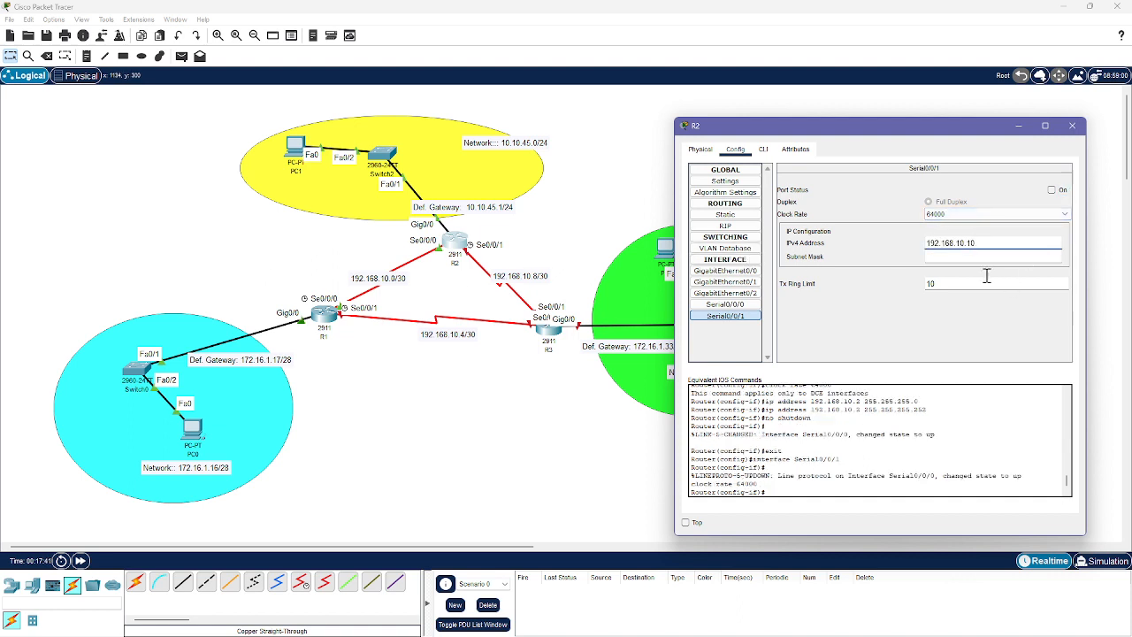
- Set R2's Serial0/0/1 subnet mask to 255.255.255.252, turn the port on, and close R2's window
click(975, 256)
text(255.255.255.252)
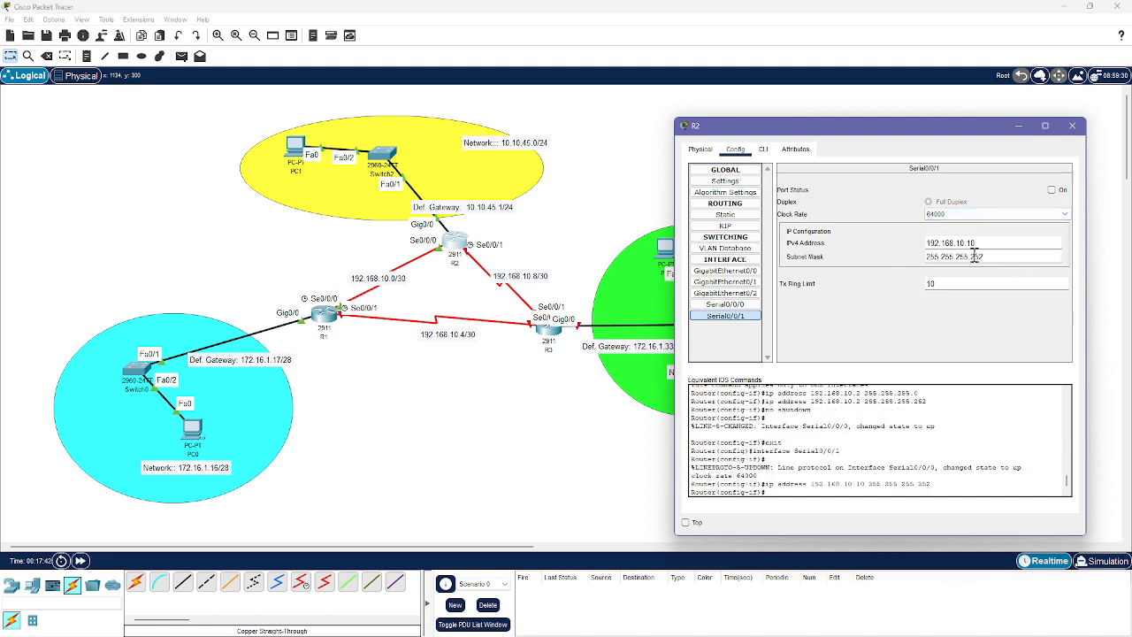
click(1056, 191)
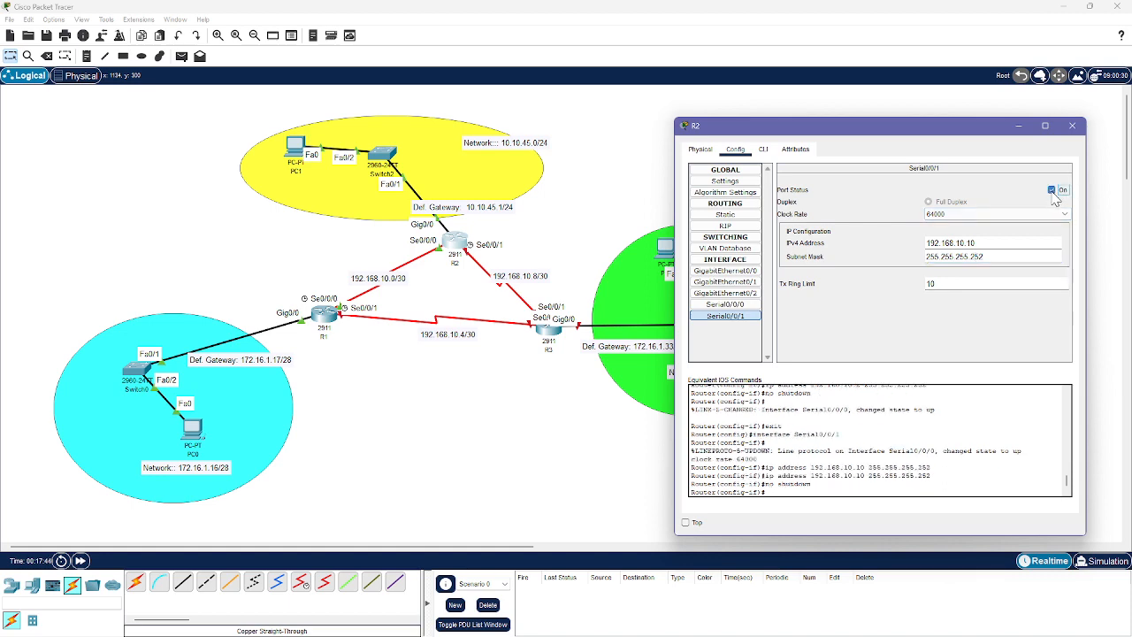
click(1073, 126)
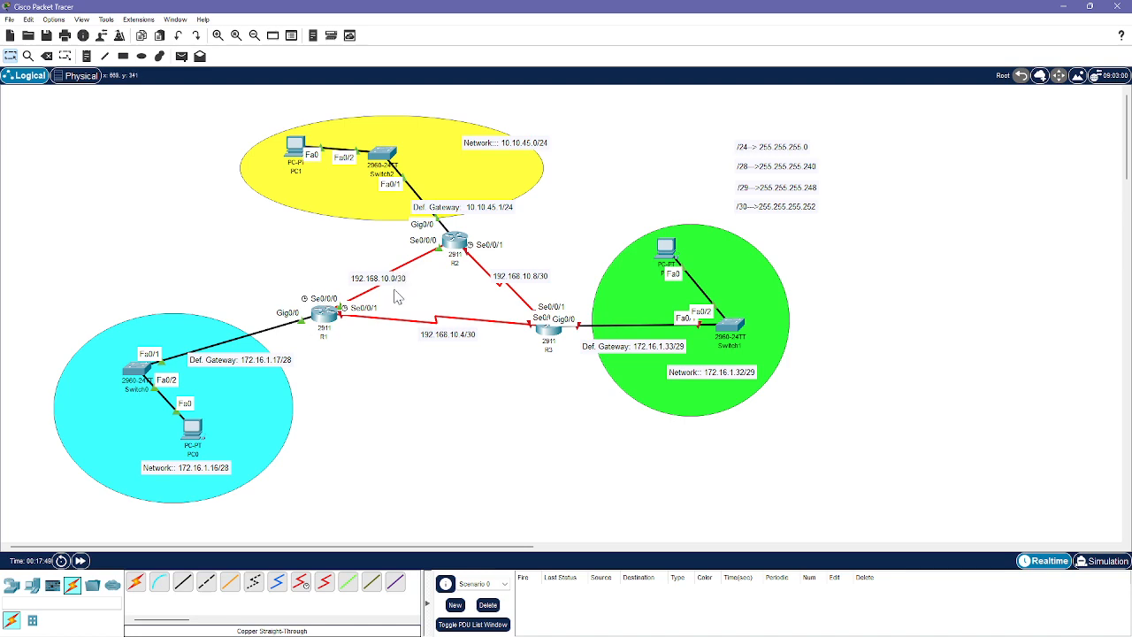
- Open R3's GigabitEthernet0/0 configuration and set its IPv4 address to 172.16.1.33, copied from the default gateway label
drag(0, 115, 963, 99)
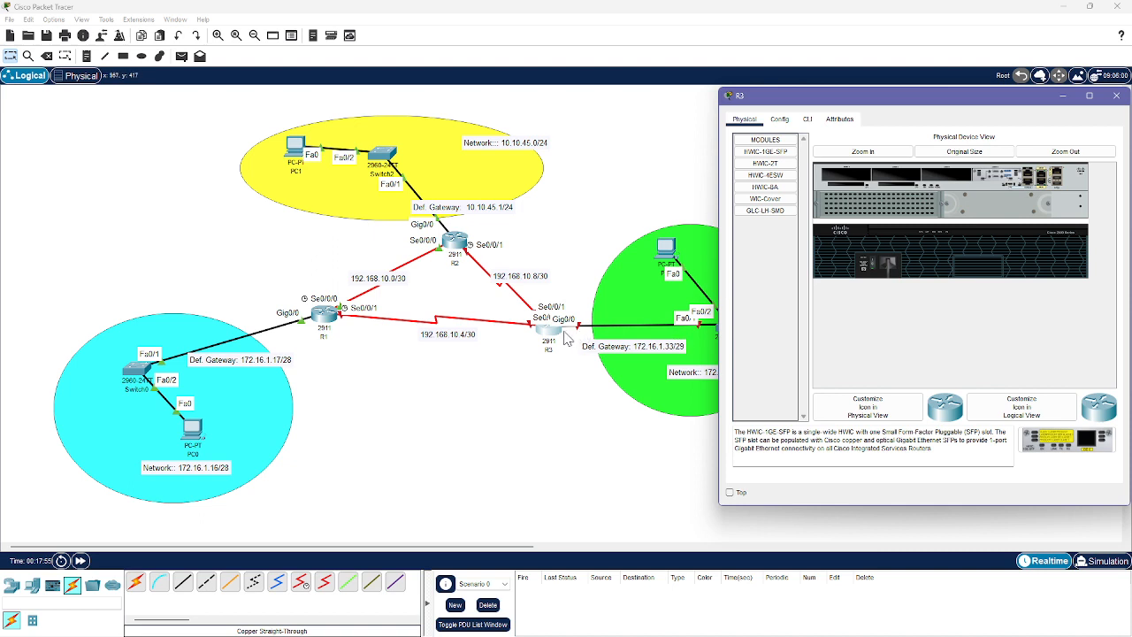
click(778, 120)
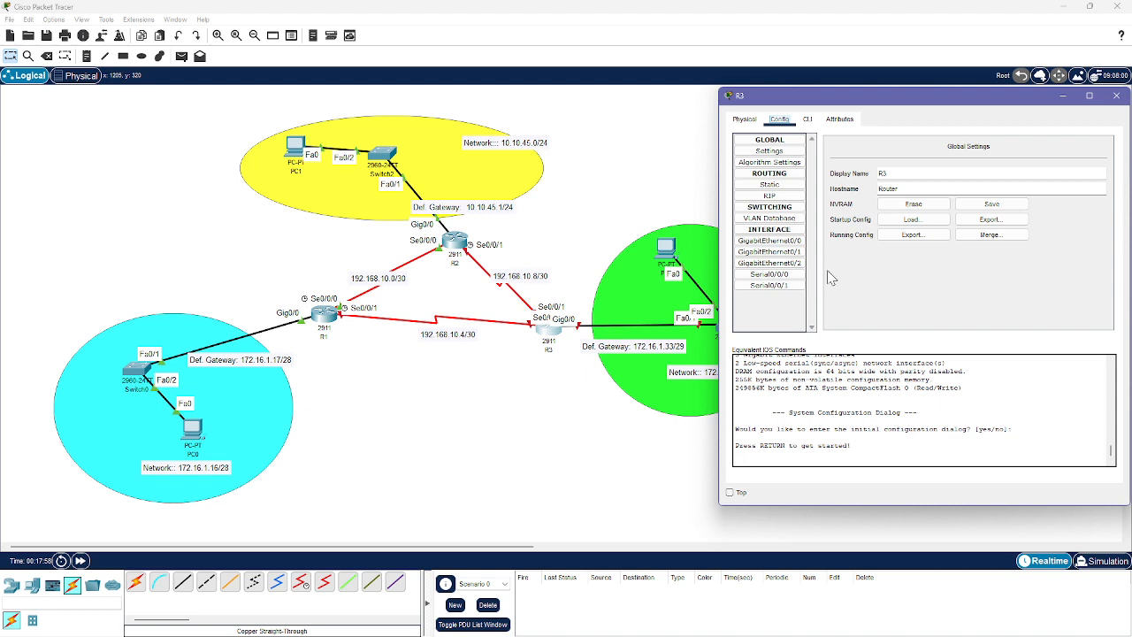
click(797, 252)
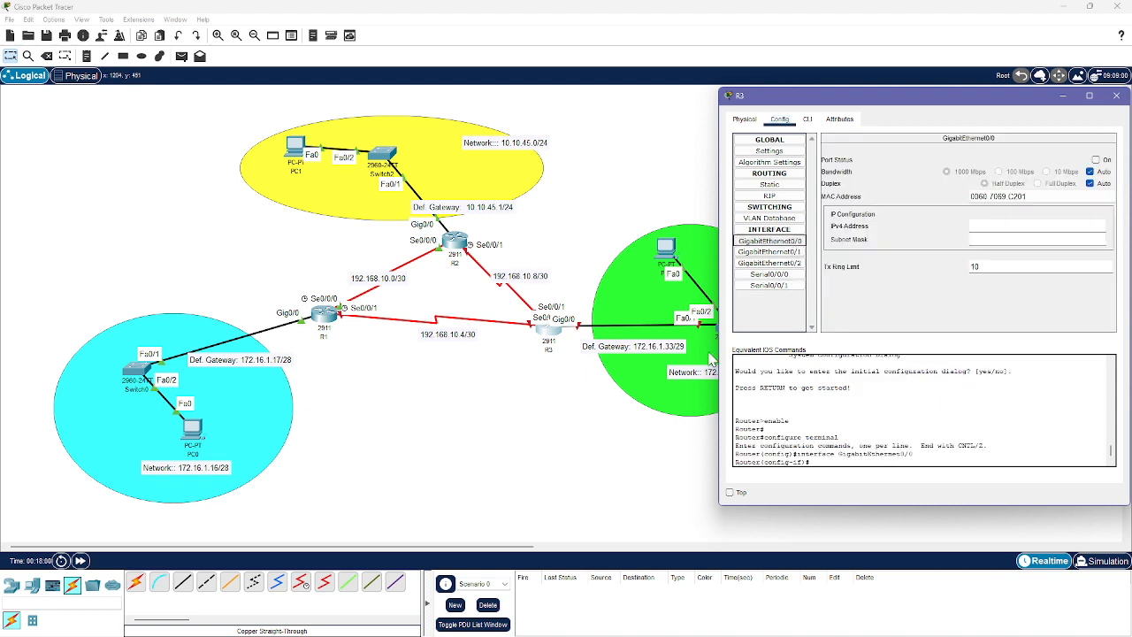
double_click(652, 346)
drag(581, 353, 613, 355)
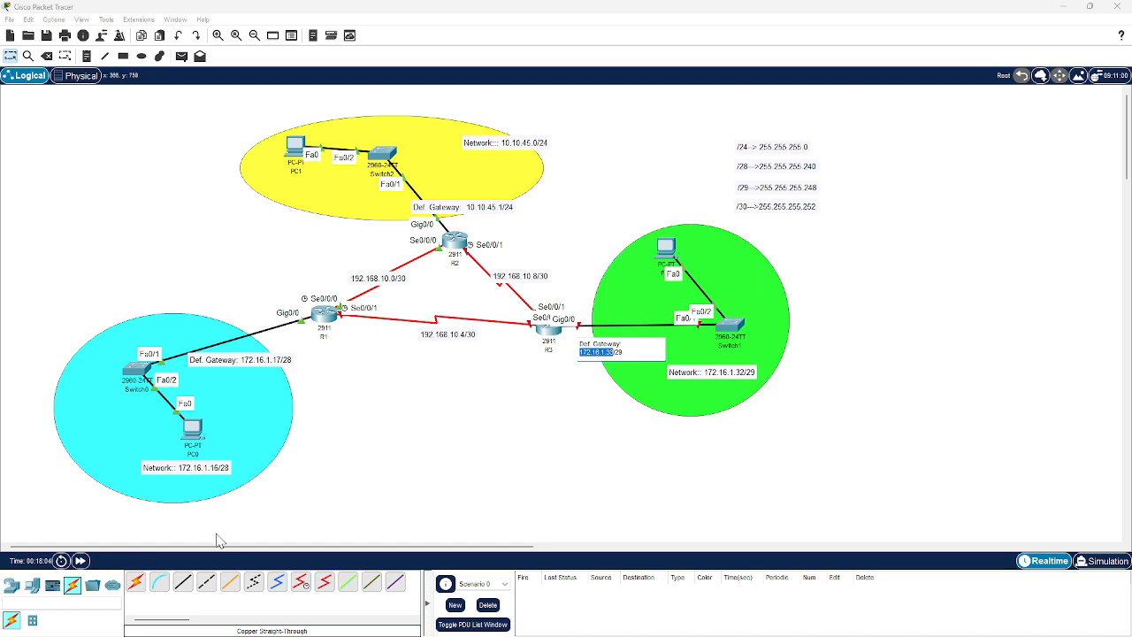
click(549, 331)
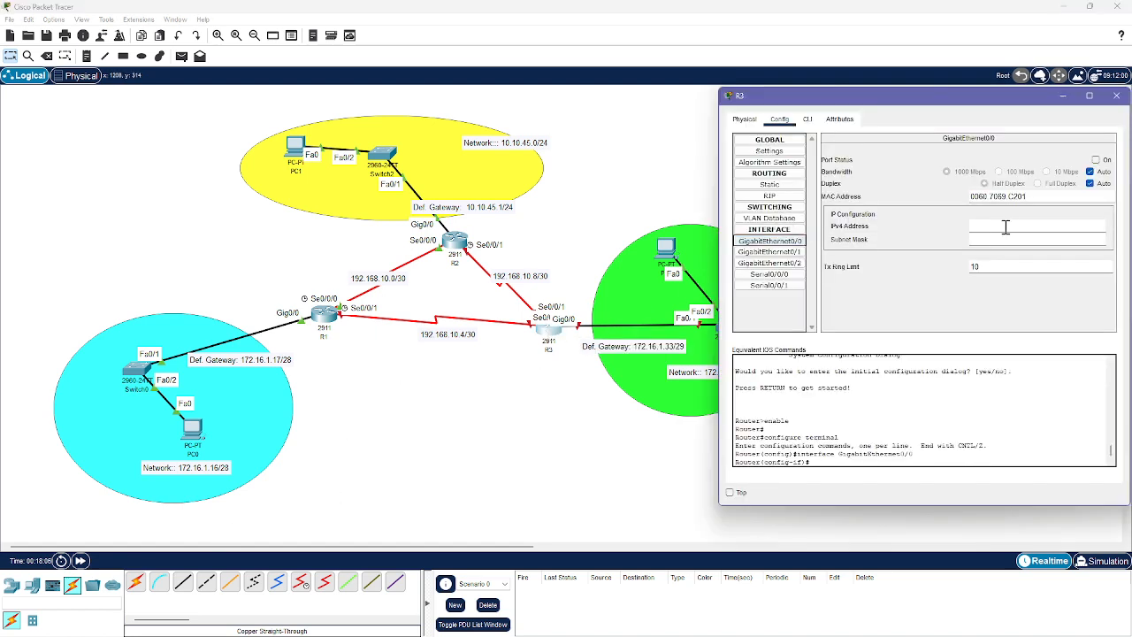
click(1006, 228)
text(172.16.1.33)
- Copy the mask 255.255.255.248 from the /29 note into R3's GigabitEthernet0/0 subnet mask and turn the port on
click(658, 218)
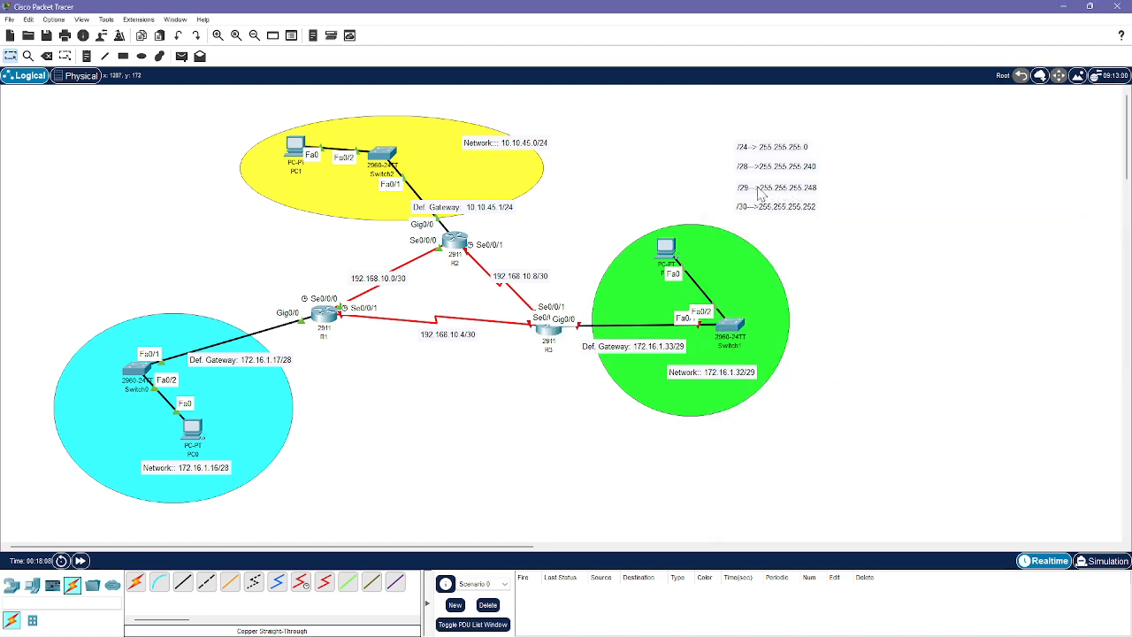
click(809, 185)
drag(808, 185, 754, 185)
key(ctrl+c)
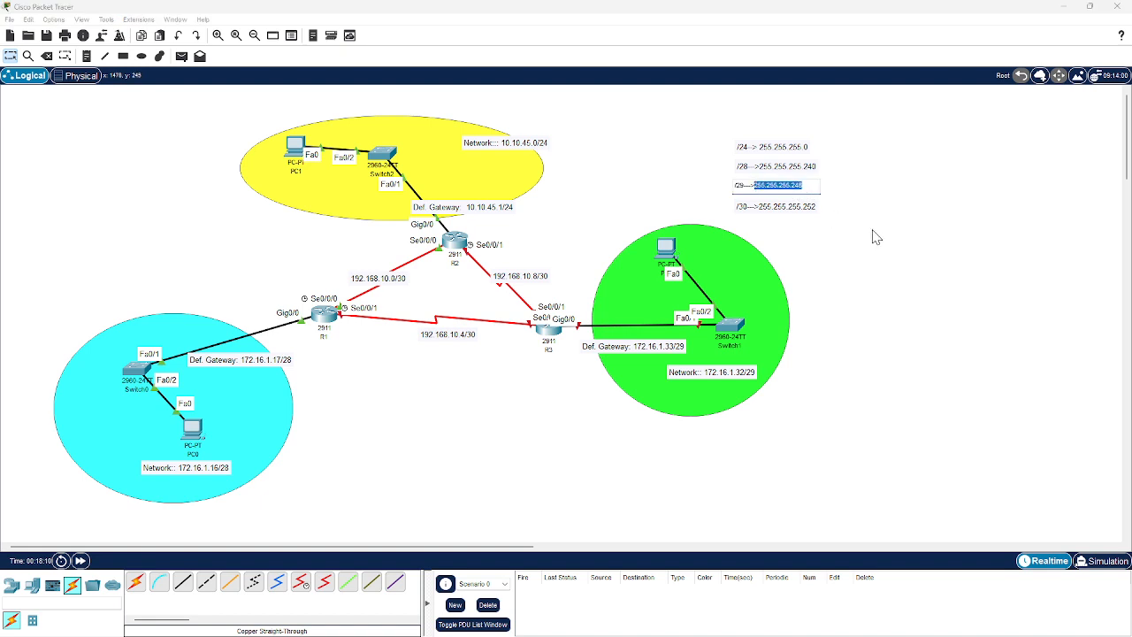
click(874, 232)
click(556, 332)
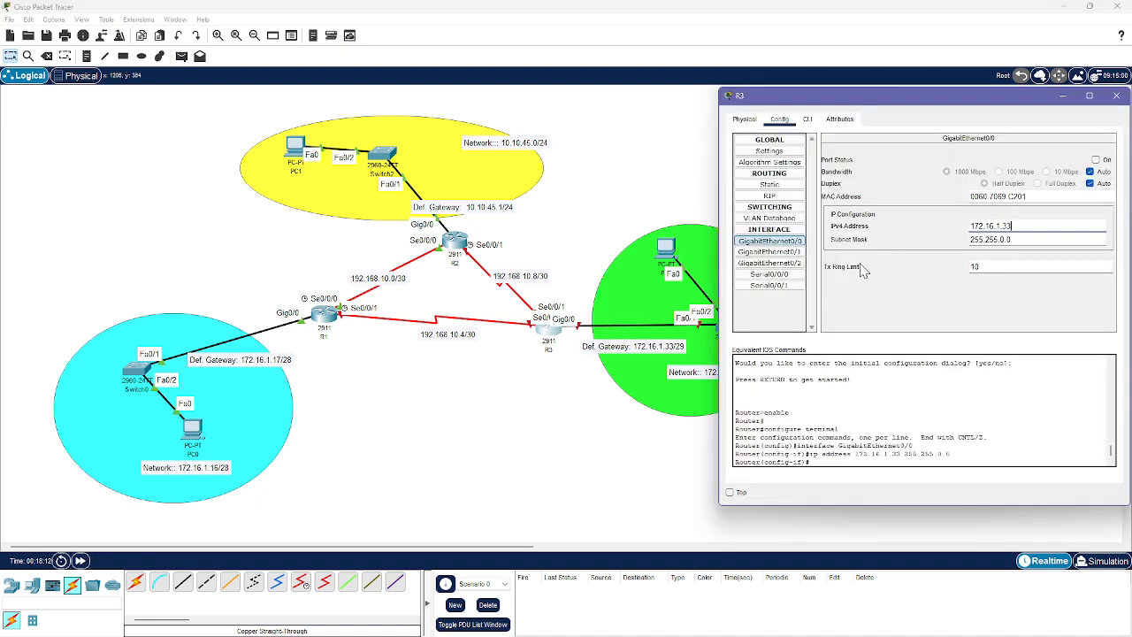
triple_click(1046, 241)
key(ctrl+v)
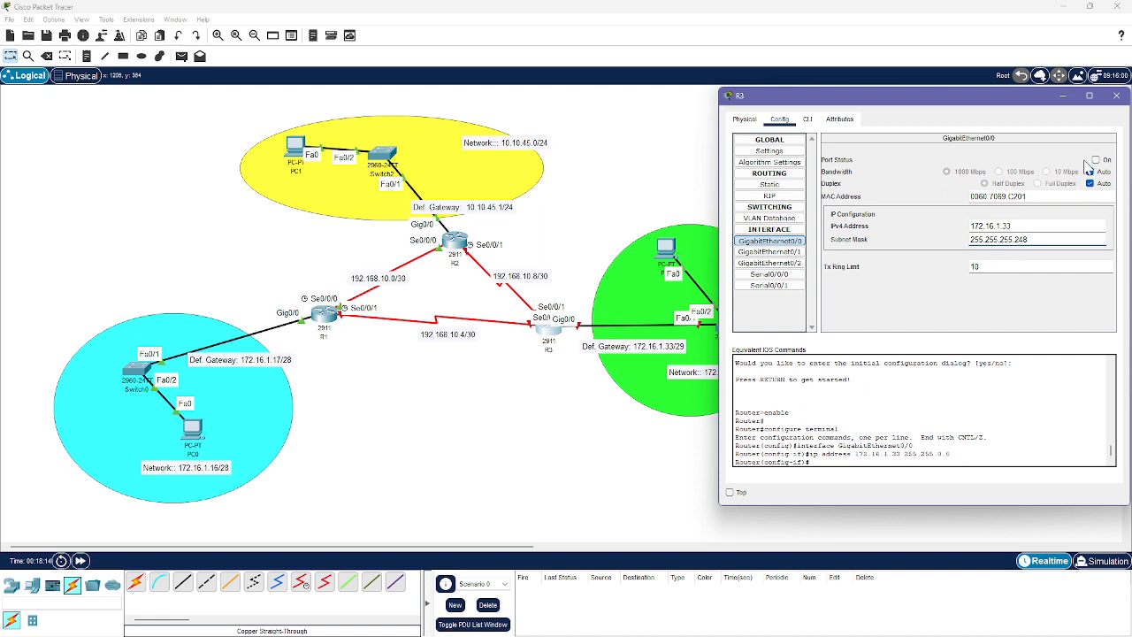
click(1096, 160)
- Set R3's Serial0/0/0 IPv4 address to 192.168.10.6, copying the prefix from the 192.168.10.4/30 label
click(793, 275)
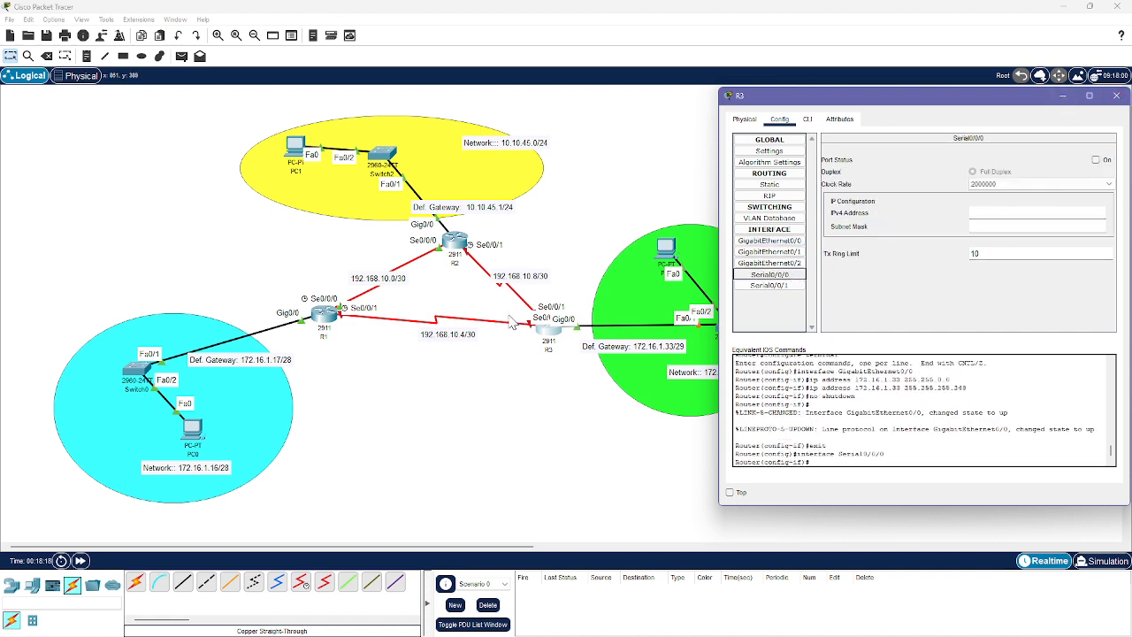
double_click(459, 341)
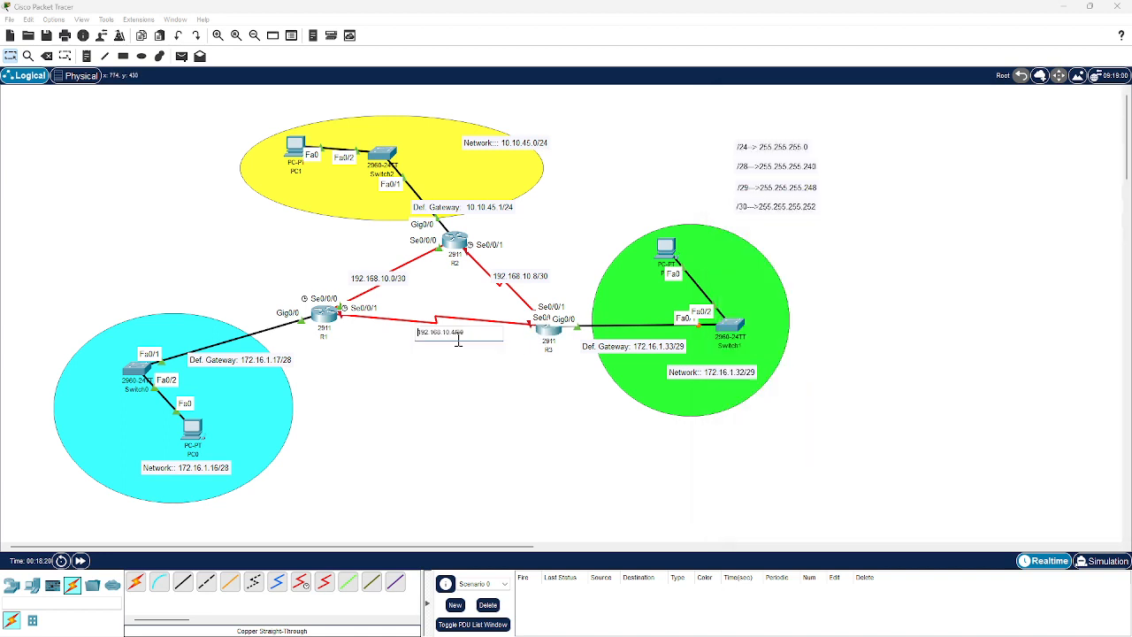
drag(457, 334, 395, 333)
key(ctrl+c)
click(494, 370)
click(549, 340)
click(980, 214)
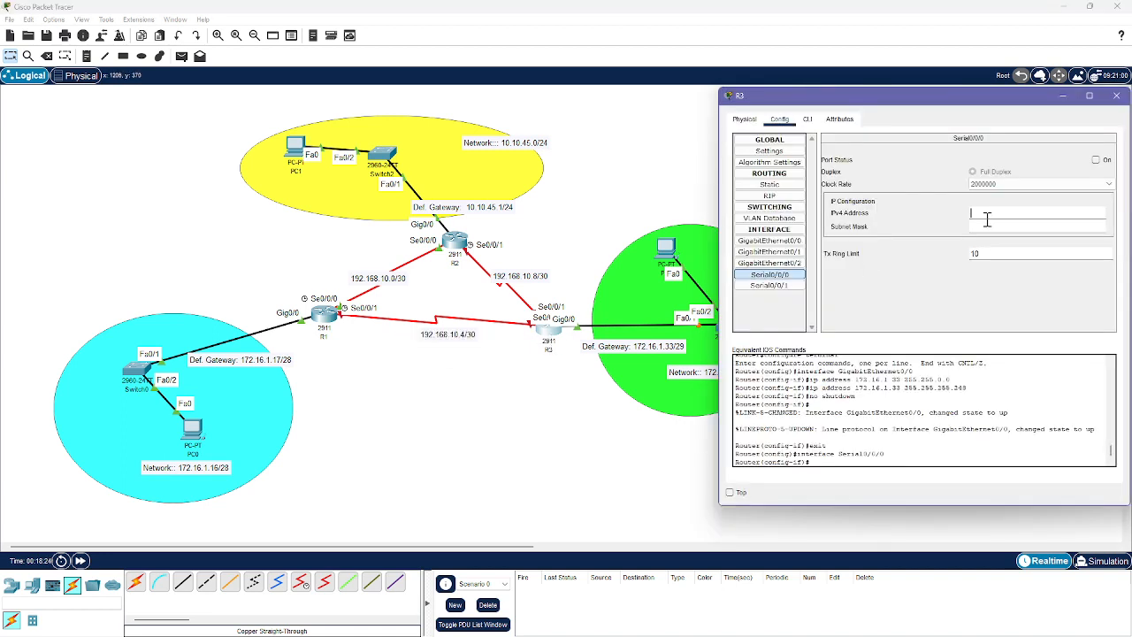
key(ctrl+v)
click(561, 404)
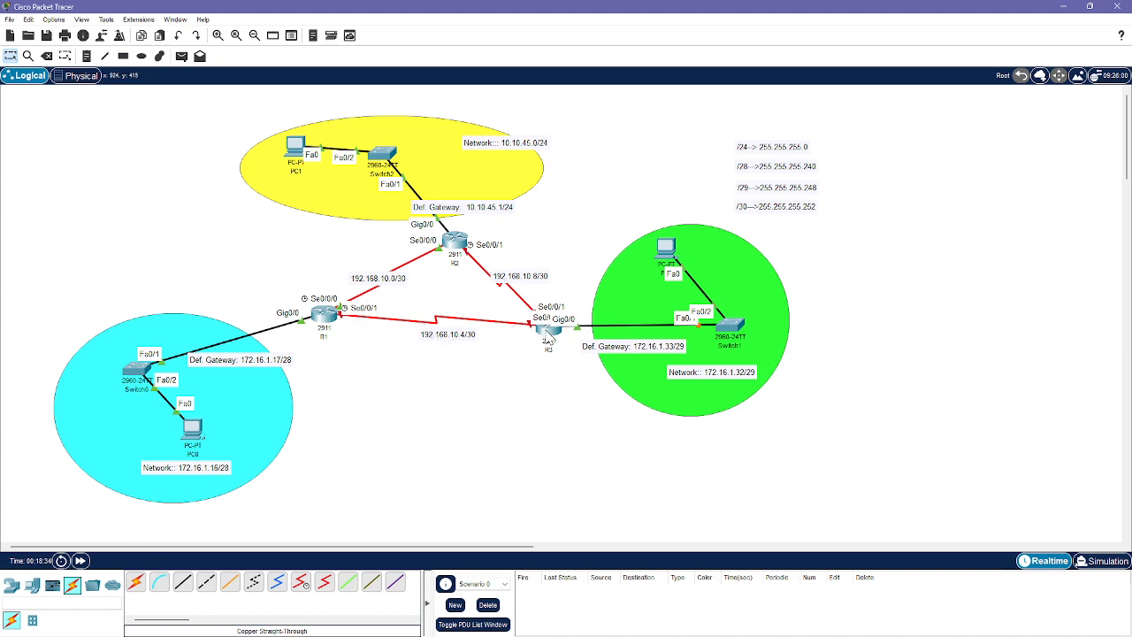
click(537, 337)
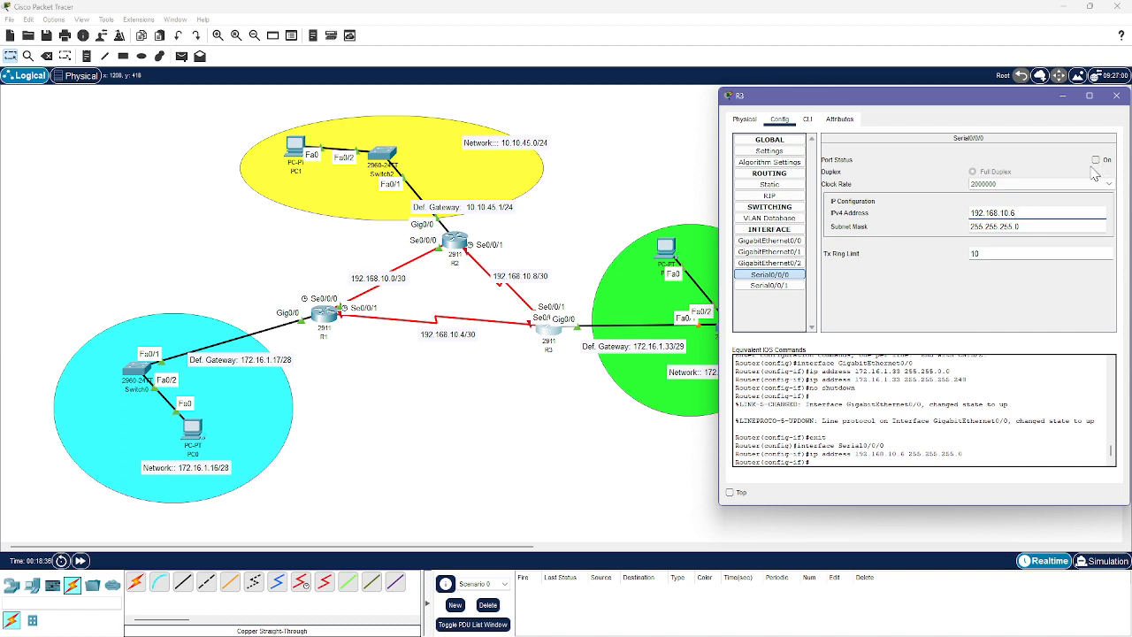
- Set the clock rate of R3's Serial0/0/0 to 64000, fill in the default subnet mask 255.255.255.0 and turn the port on
click(1071, 183)
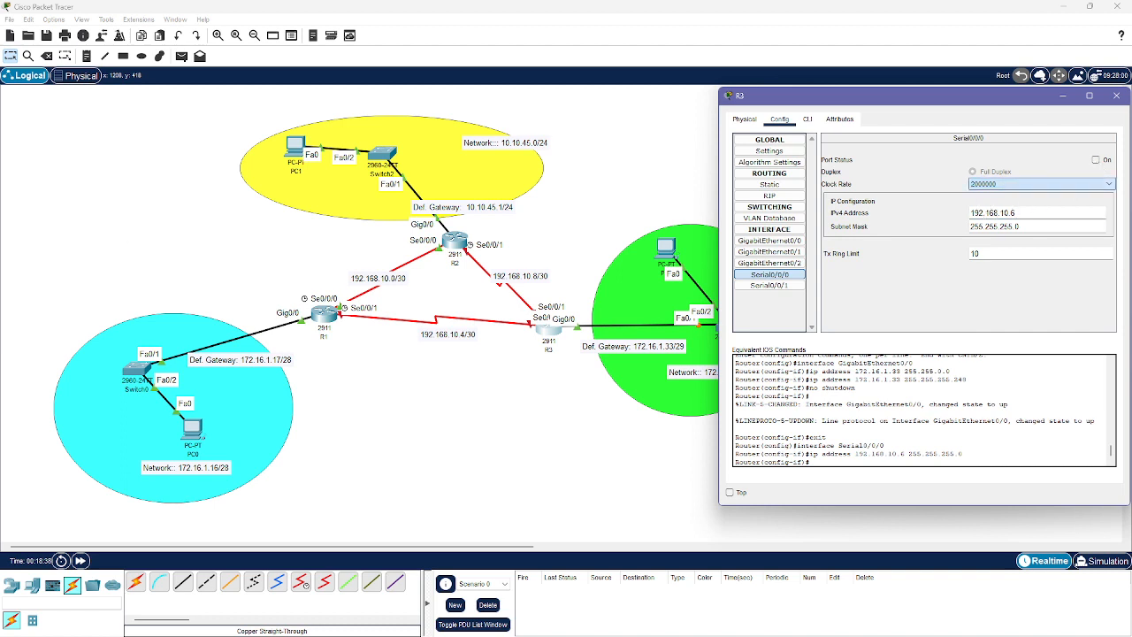
click(999, 227)
click(1095, 161)
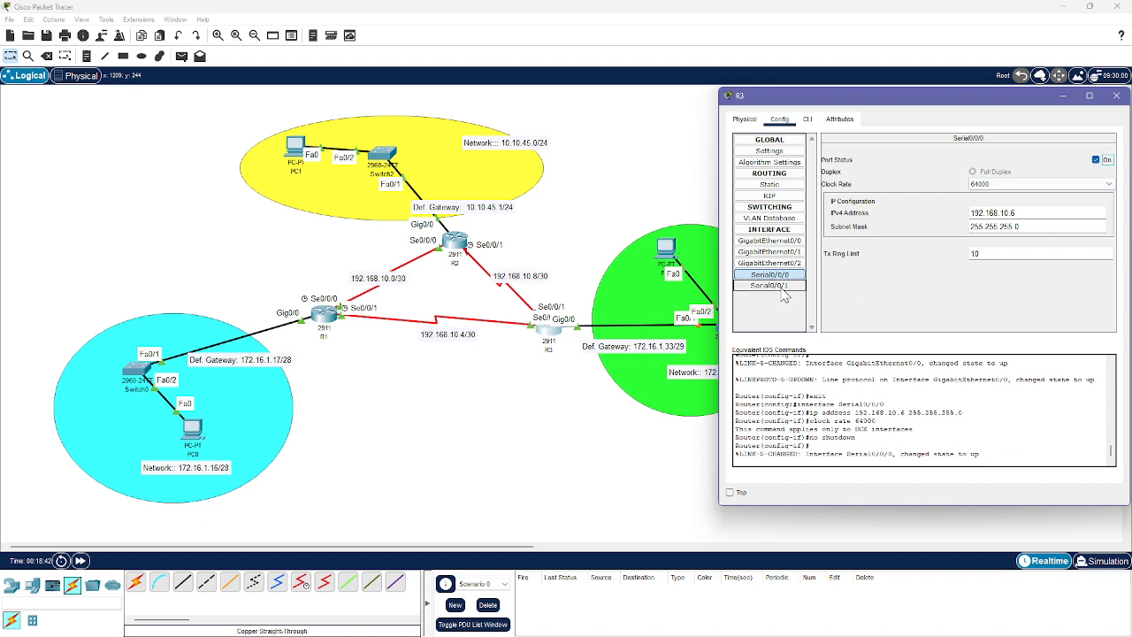
- Try to assign the IPv4 address 192.168.10.9 to R3's Serial0/0/1 with the default subnet mask
click(770, 285)
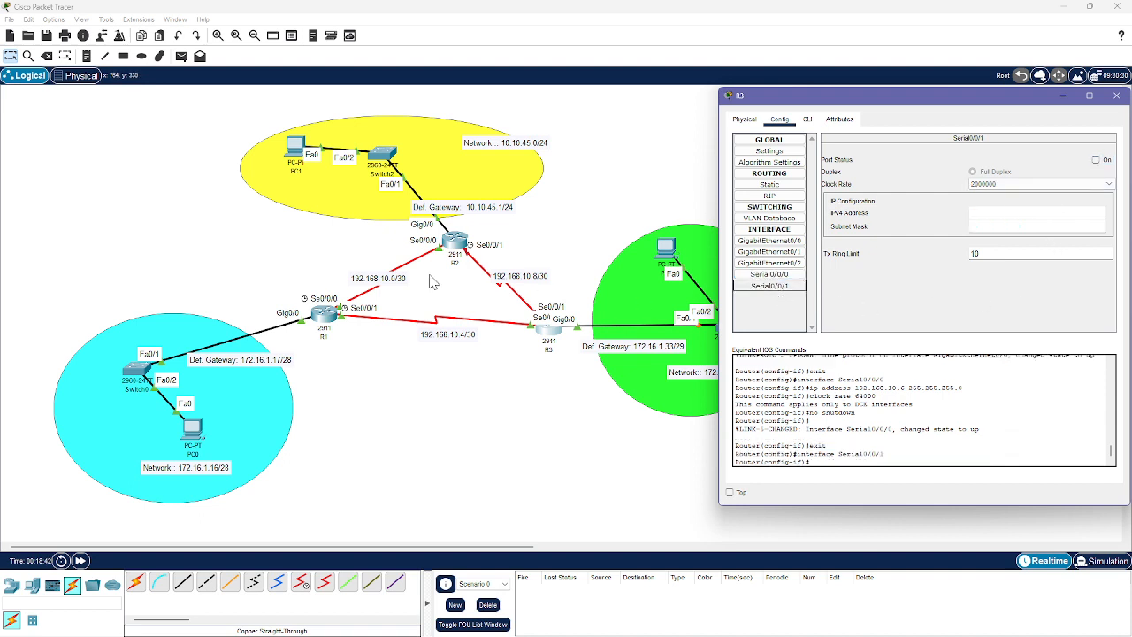
click(1033, 211)
text(192.168.10.)
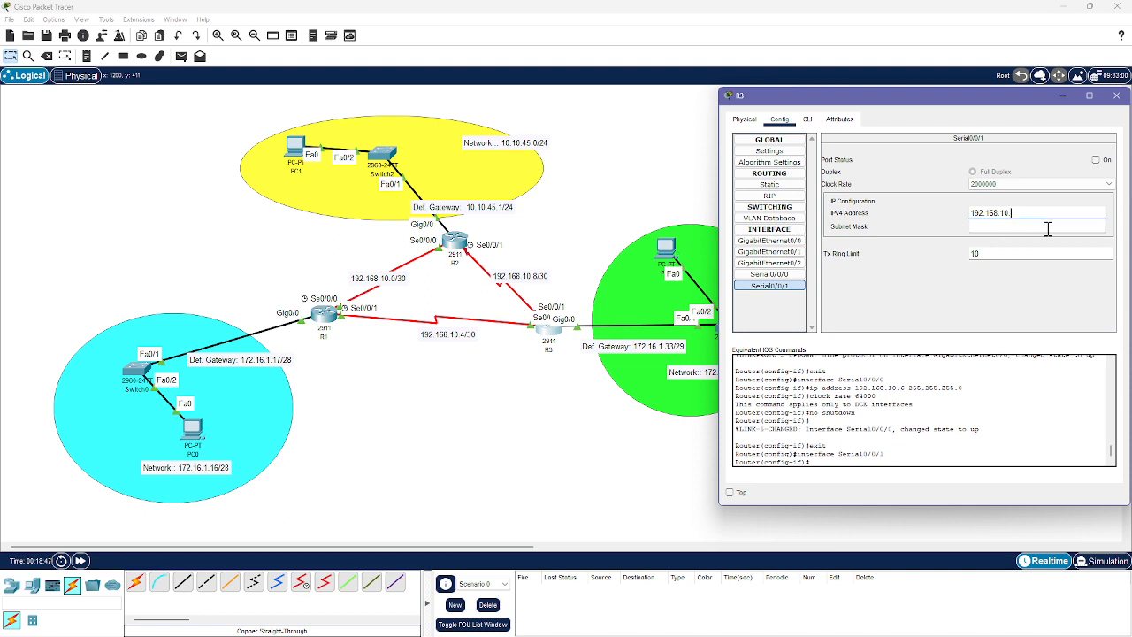
text(9)
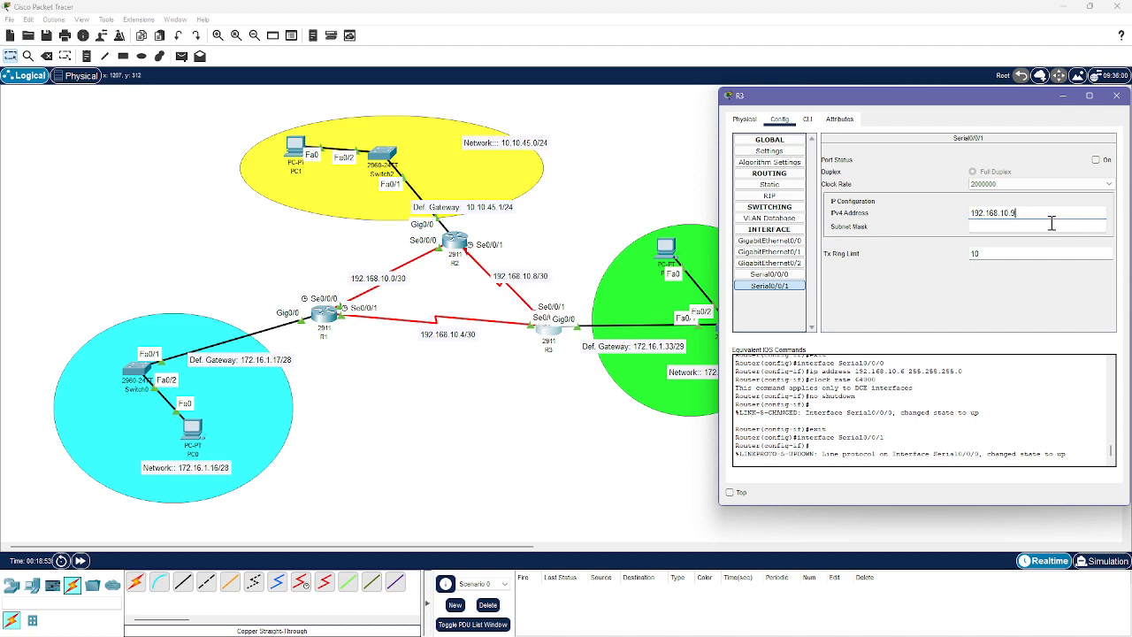
click(1052, 225)
click(635, 329)
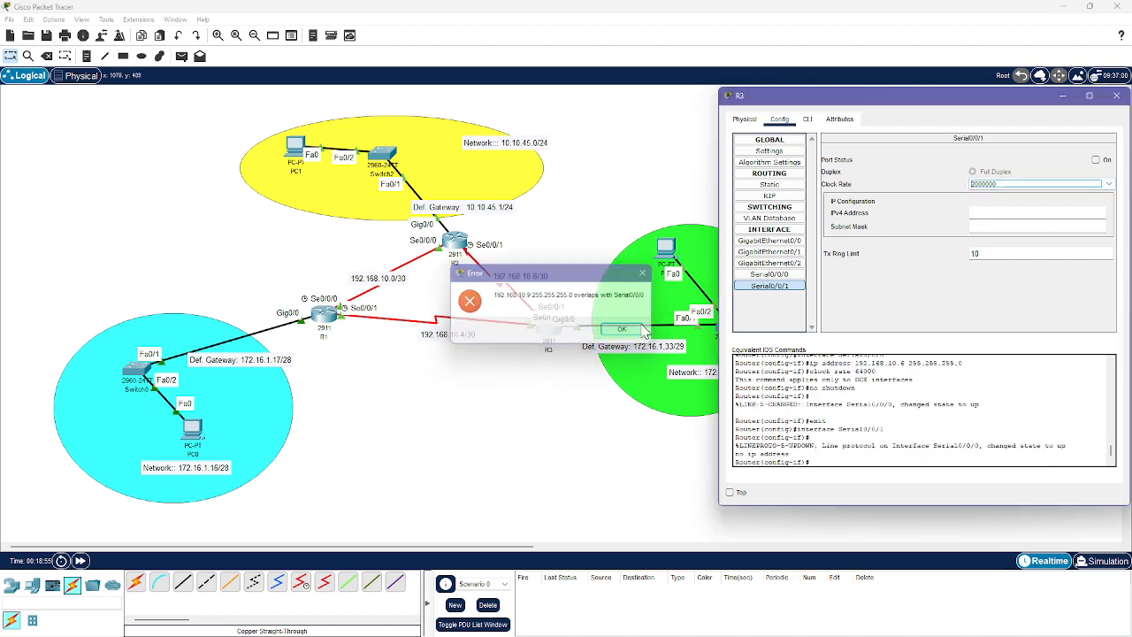
- Retry entering 192.168.10.9 as the IPv4 address of R3's Serial0/0/1, dismissing the error messages
click(999, 213)
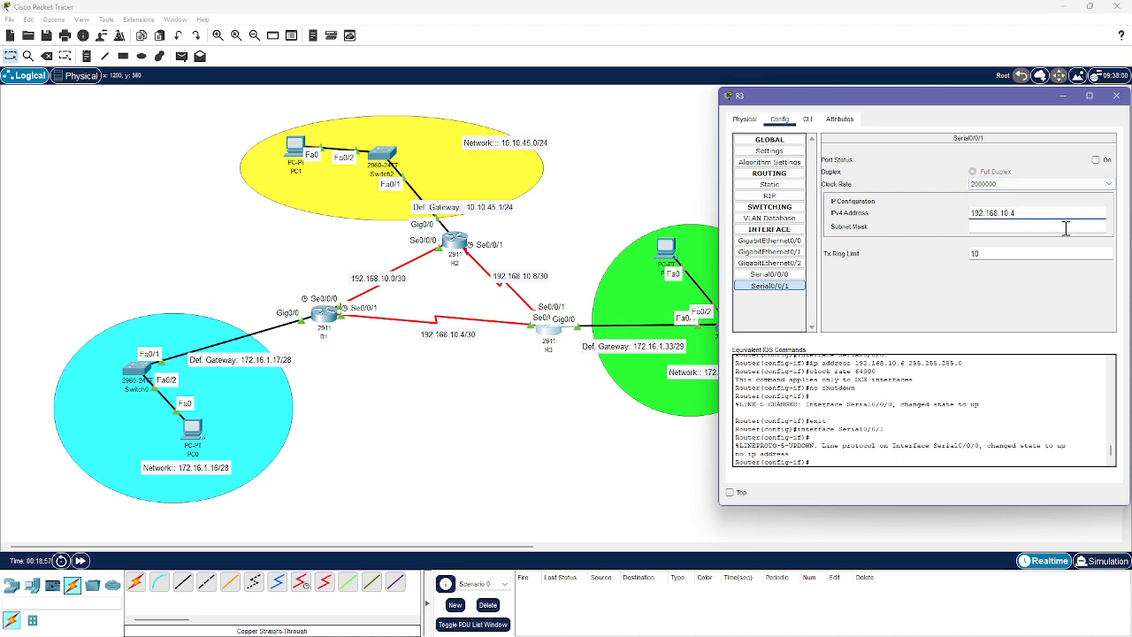
click(1031, 226)
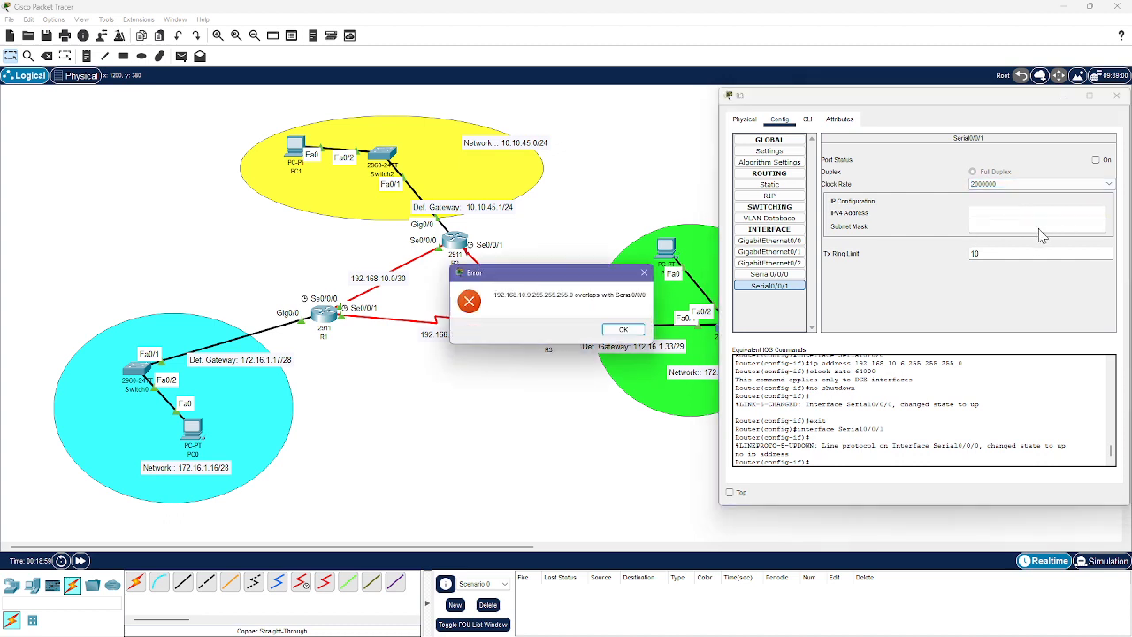
click(630, 330)
click(1022, 212)
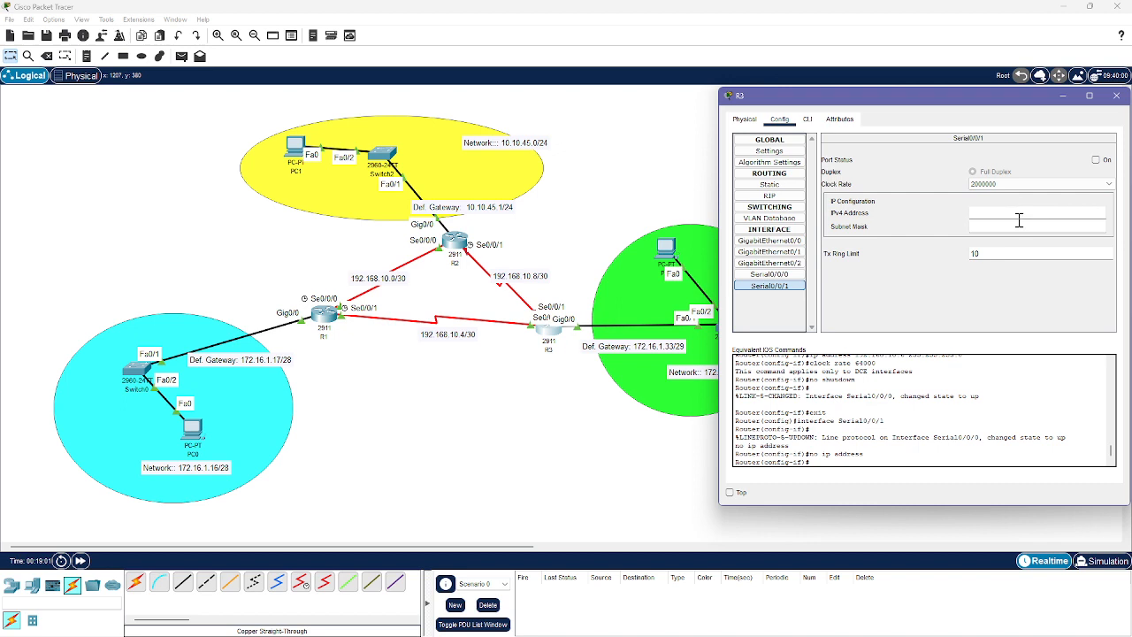
text(192.168.10.9)
click(1009, 228)
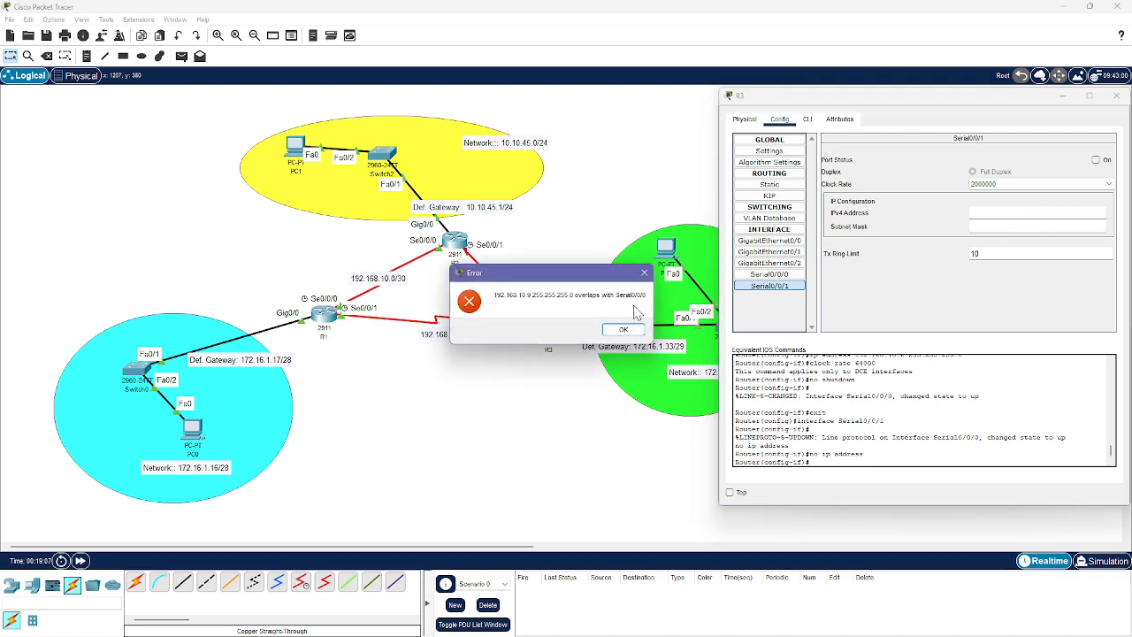
click(623, 329)
- Try to set R3's Serial0/0/1 to subnet mask 255.255.255.252 first, followed by IPv4 address 192.168.10.9
click(1008, 226)
text(25)
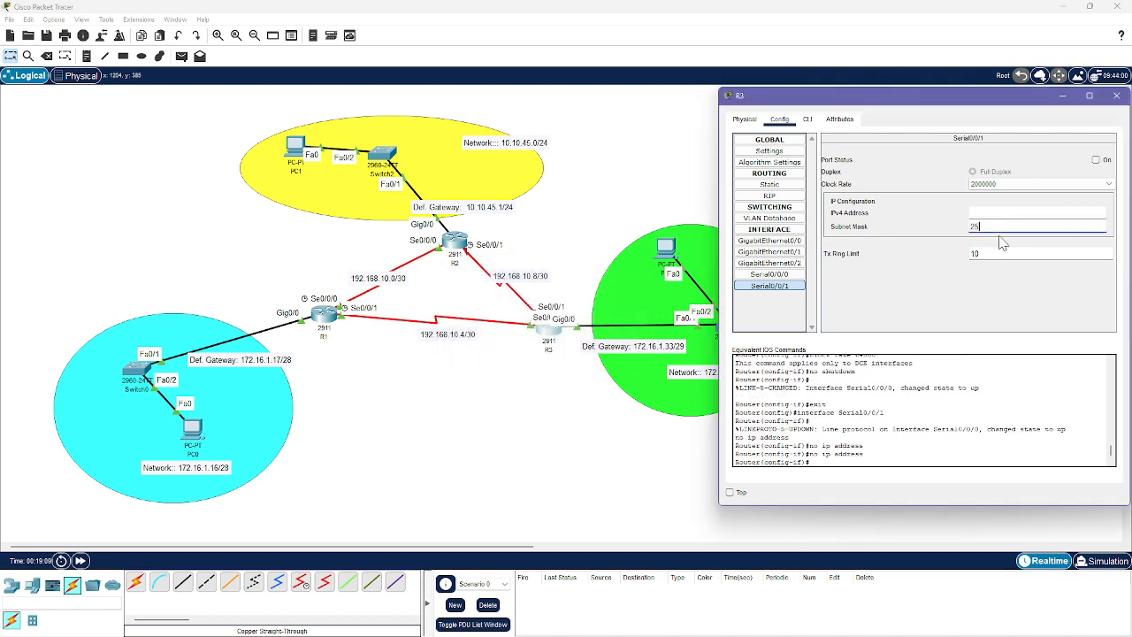
text(5.255.255.252)
click(992, 216)
text(192.168.10.)
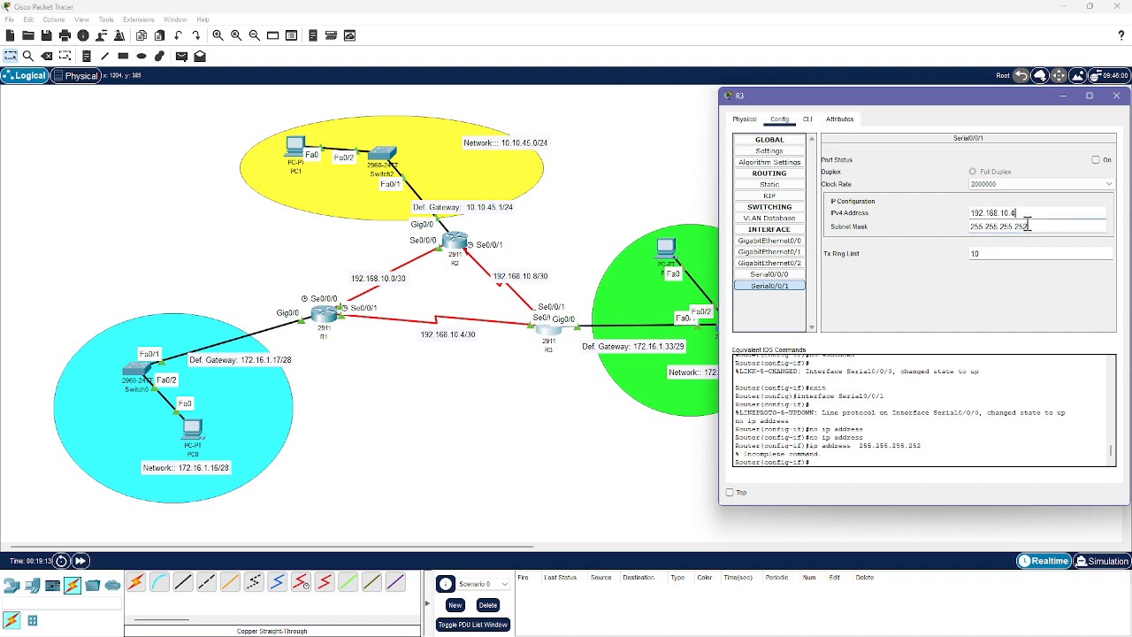
text(9)
key(Return)
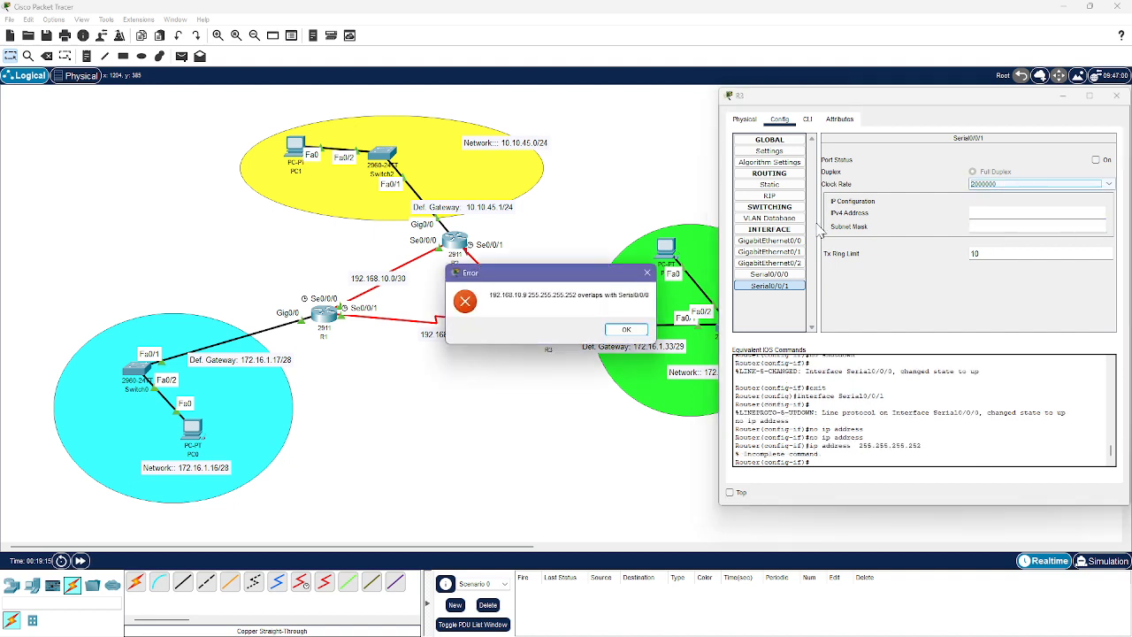
click(633, 331)
click(984, 186)
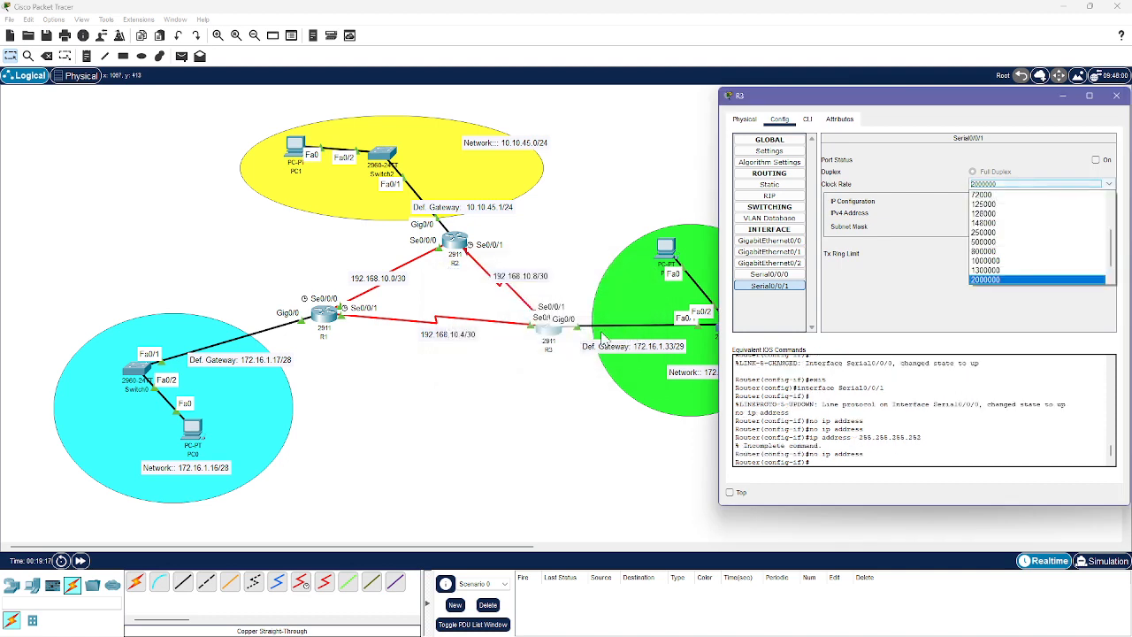
click(973, 187)
- Return to R3's Serial0/0/0, select clock rate 64000 and correct its subnet mask to 255.255.255.252
click(768, 275)
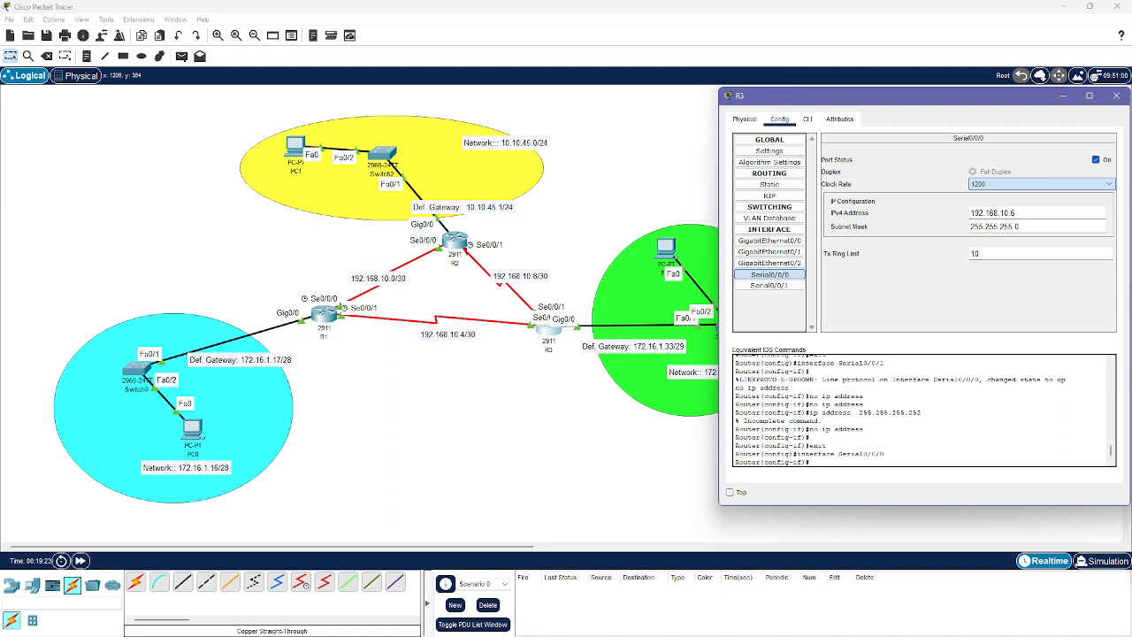
click(1056, 270)
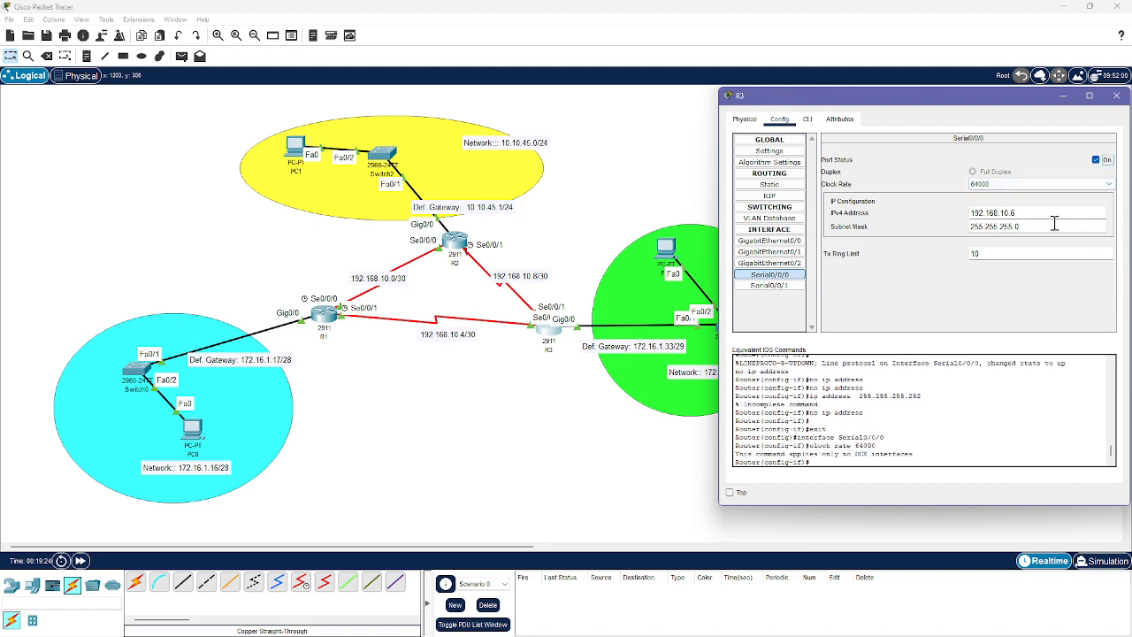
key(BackSpace)
text(252)
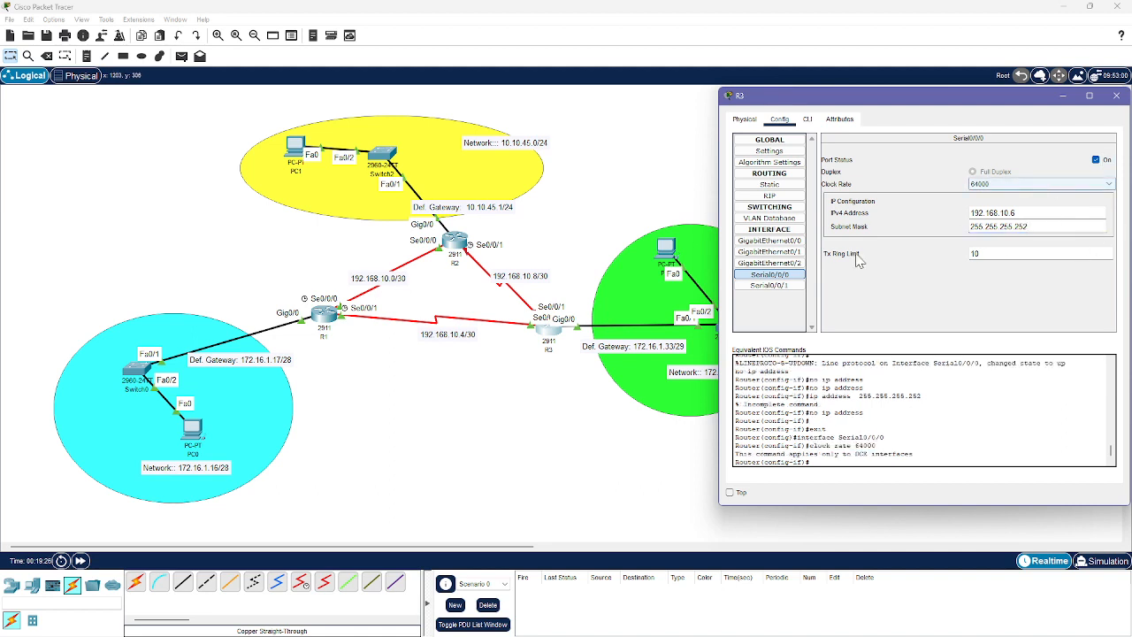
- Set R3's Serial0/0/1 to IPv4 address 192.168.10.9 with subnet mask 255.255.255.252 and turn the port on
click(769, 284)
click(1012, 212)
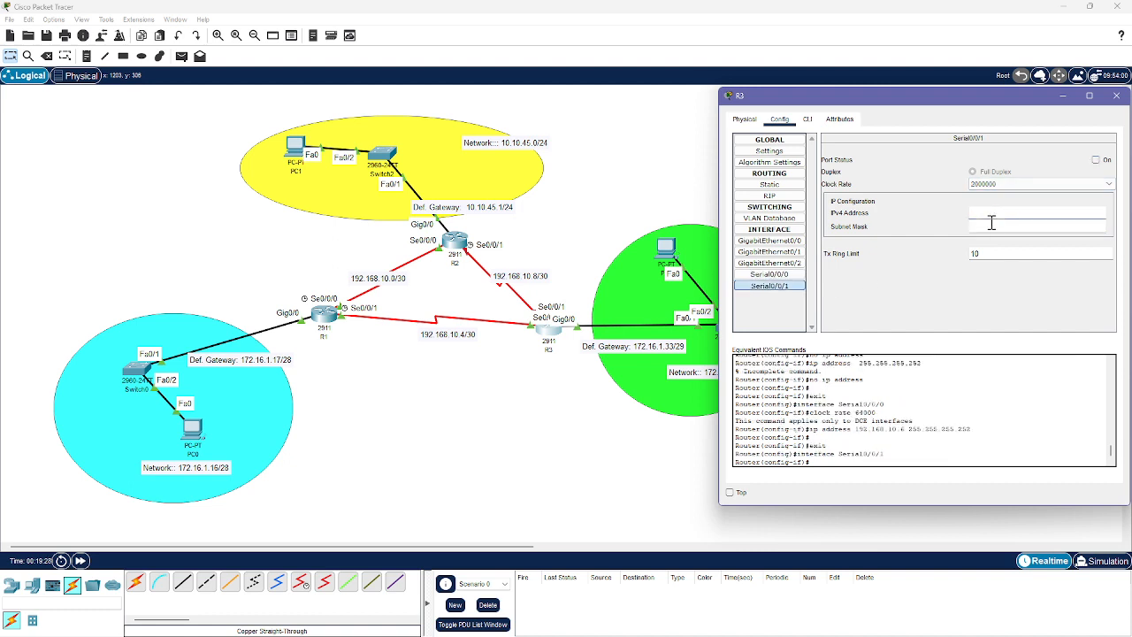
text(192.168.10.4)
click(1047, 229)
click(1096, 159)
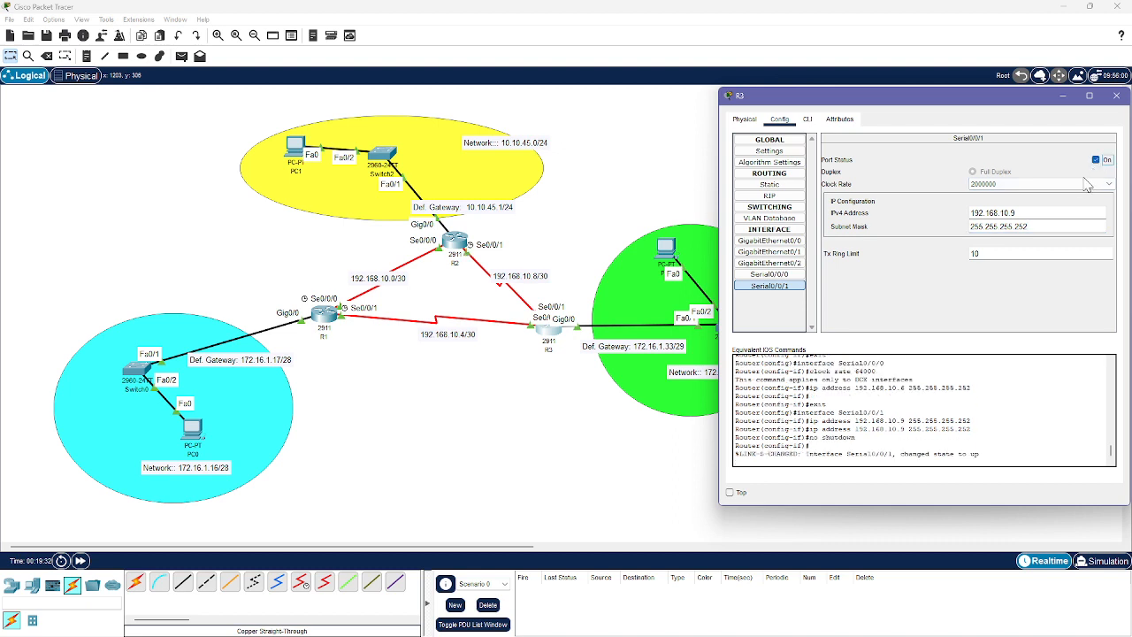
- Set the clock rate of R3's Serial0/0/1 to 64000 and close R3's window
click(1087, 184)
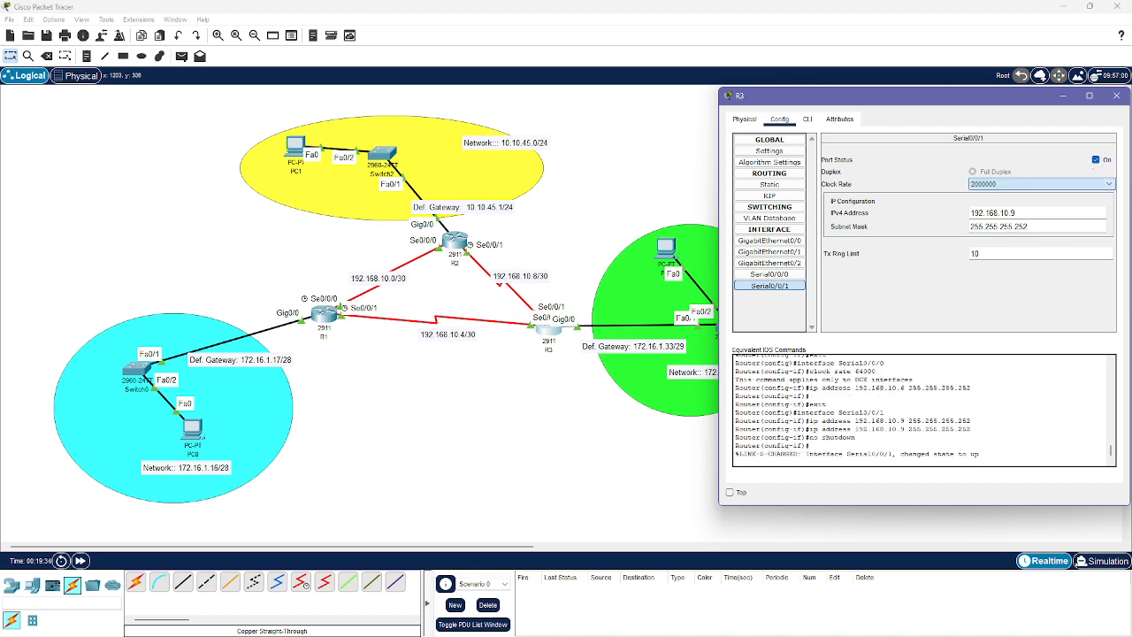
click(1069, 270)
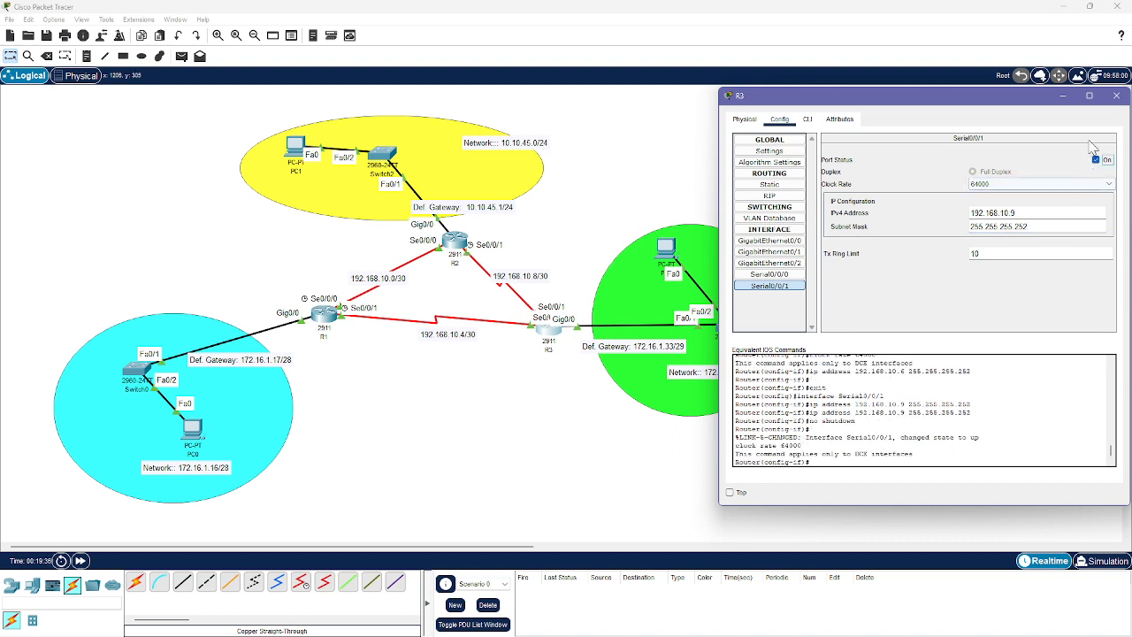
click(1118, 97)
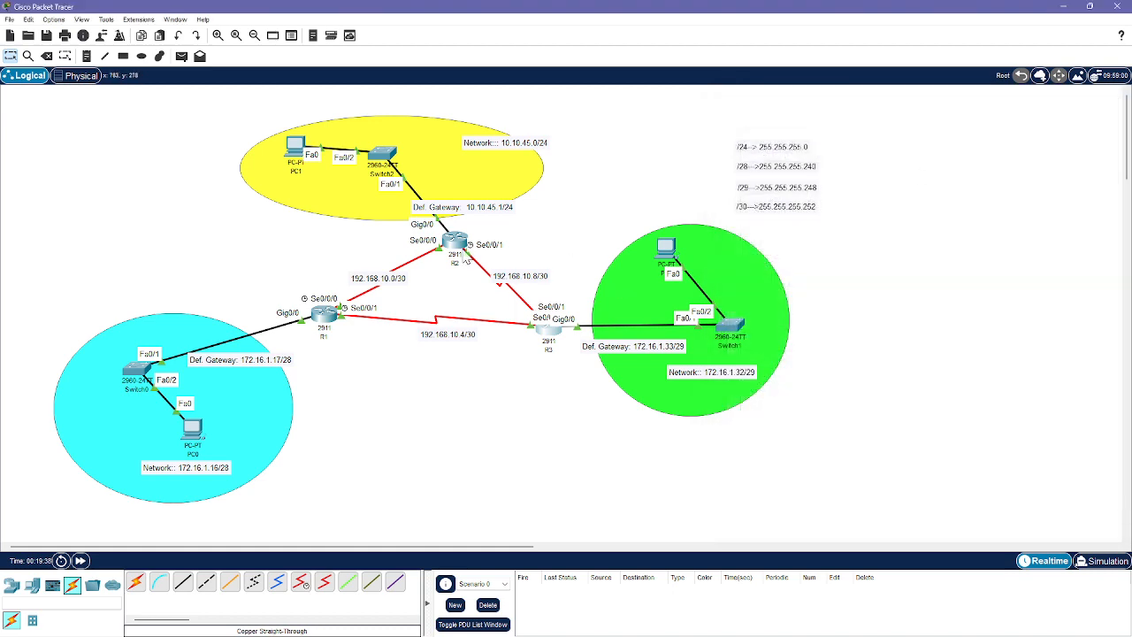
- Reposition Switch2 and router R1 slightly in the topology
drag(387, 154, 383, 152)
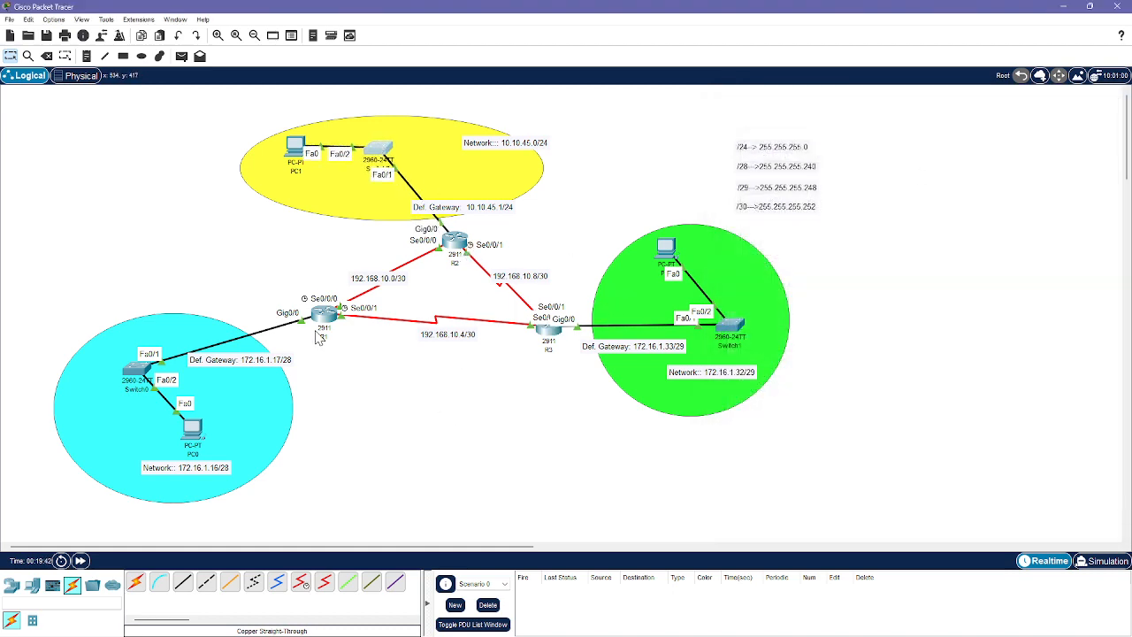
mouse_move(322, 316)
mouse_down()
mouse_move(339, 323)
mouse_move(328, 312)
mouse_move(335, 300)
mouse_move(326, 310)
mouse_move(337, 307)
mouse_up()
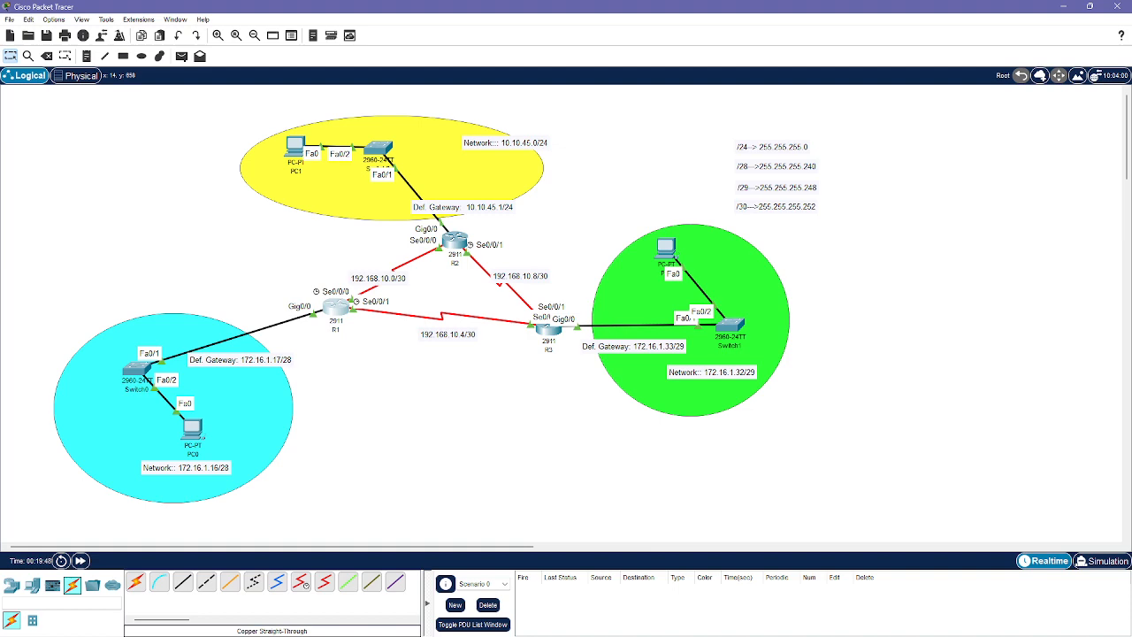
- Open R1's command line beside the topology and exit interface configuration to global configuration mode
click(333, 303)
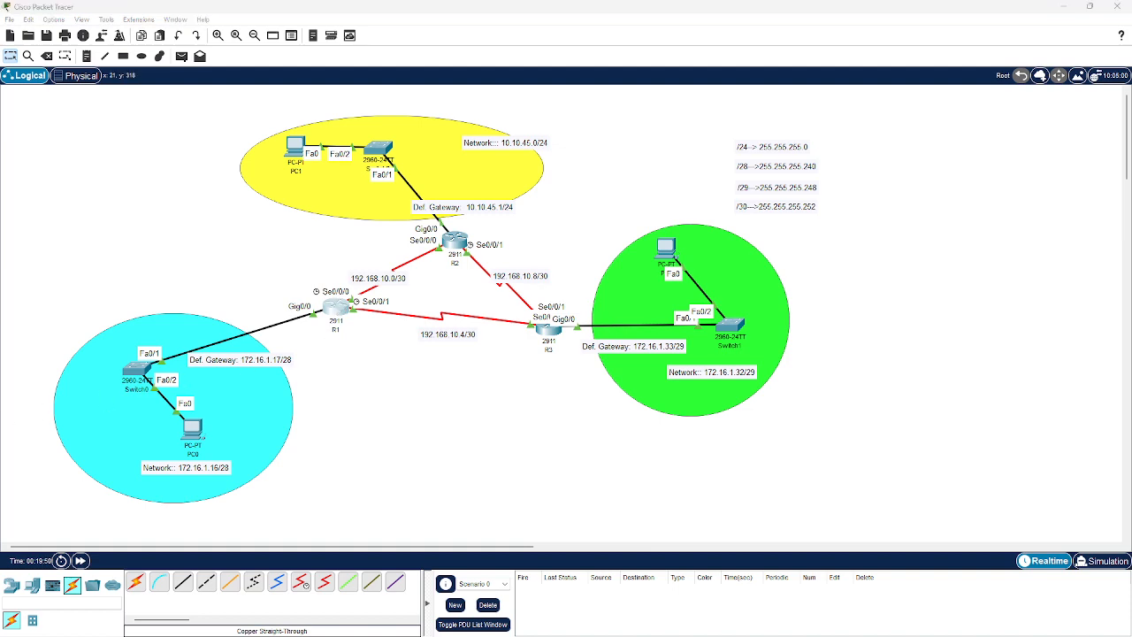
drag(0, 133, 755, 113)
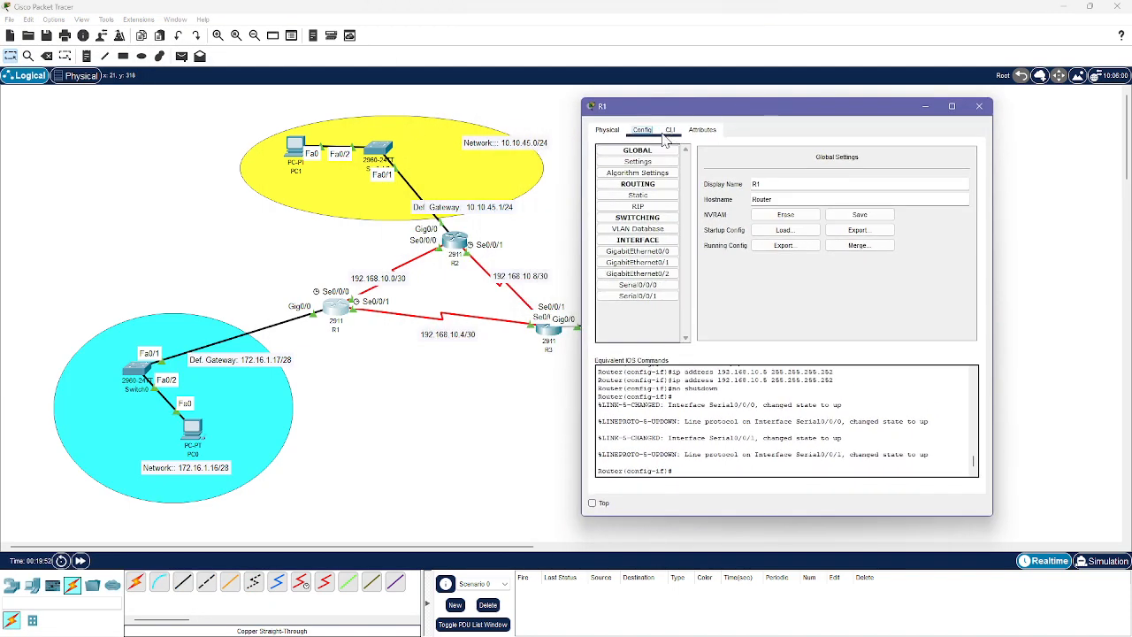
click(670, 131)
key(Return)
key(Return)
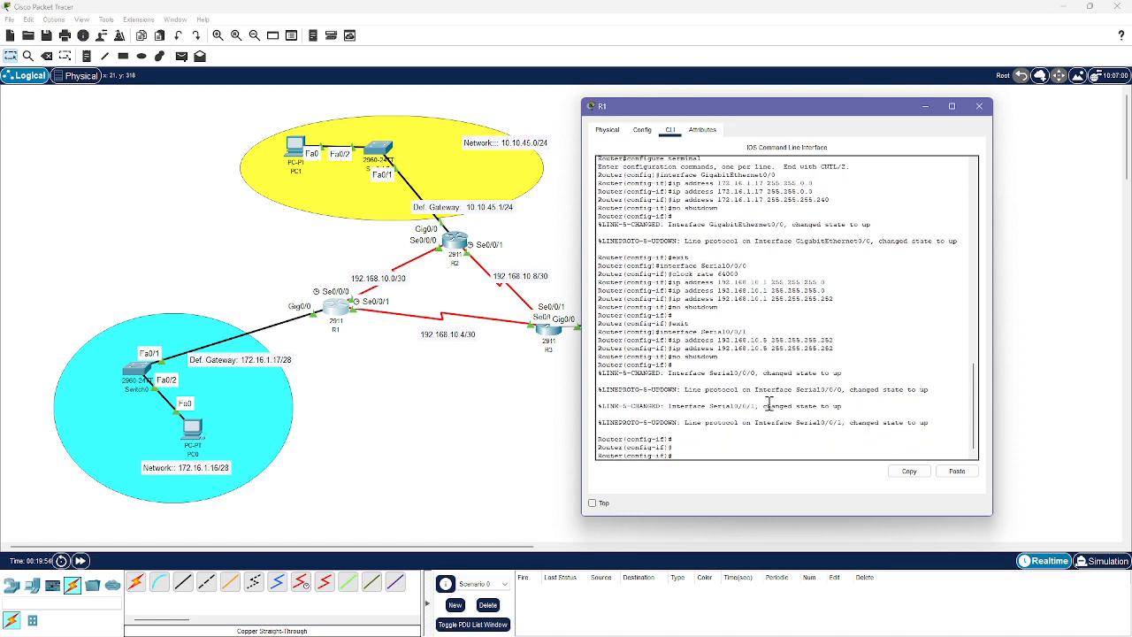
text(exit)
key(Return)
key(Return)
key(Return)
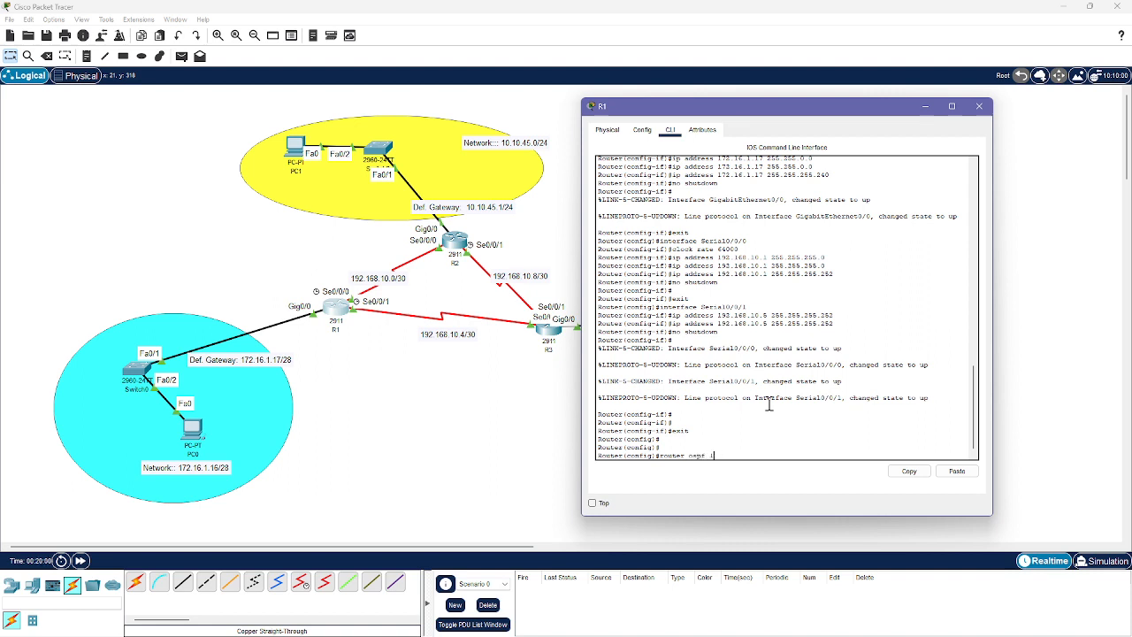
- Start OSPF process 1 on R1 and advertise network 172.16.1.16 with wildcard 0.0.0.15 in area 0
text(router ospf 1)
key(Return)
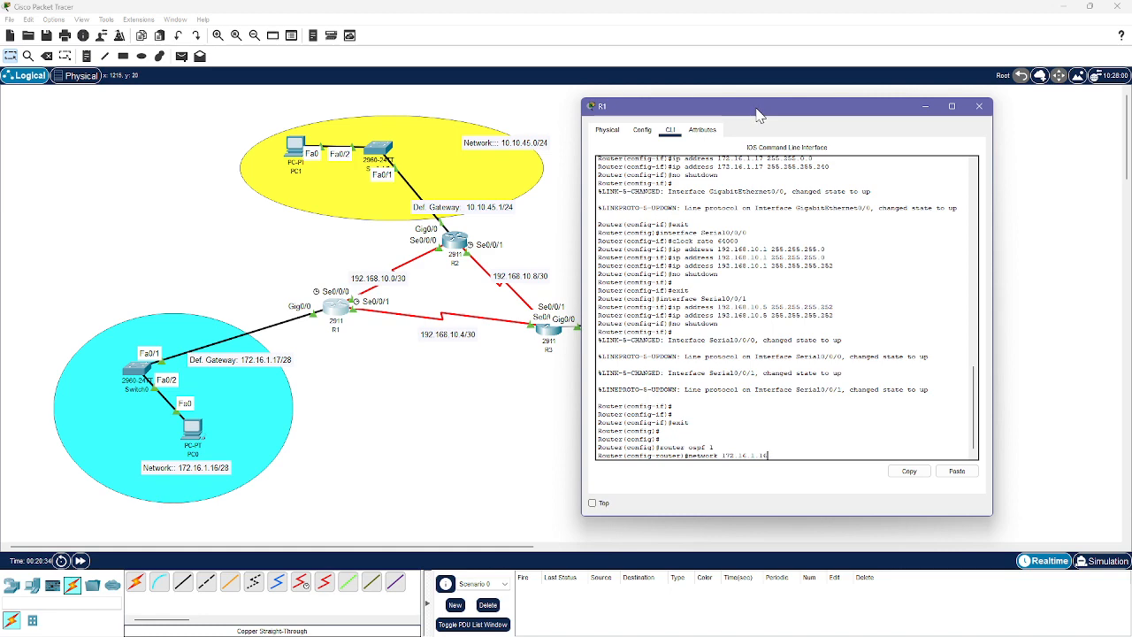
drag(757, 113, 741, 257)
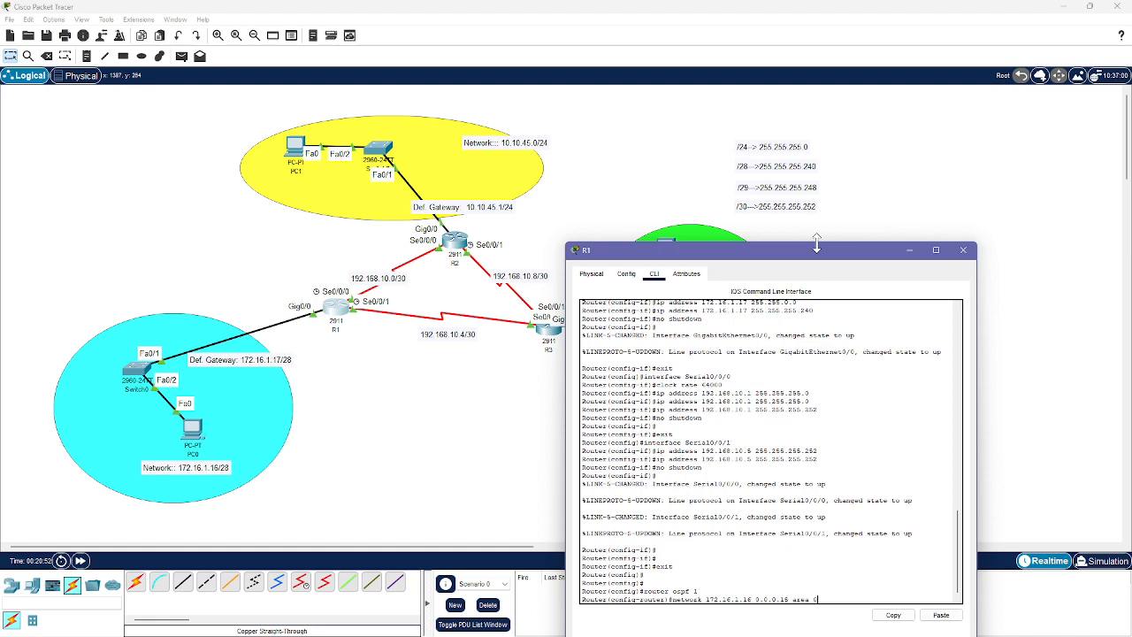
key(Return)
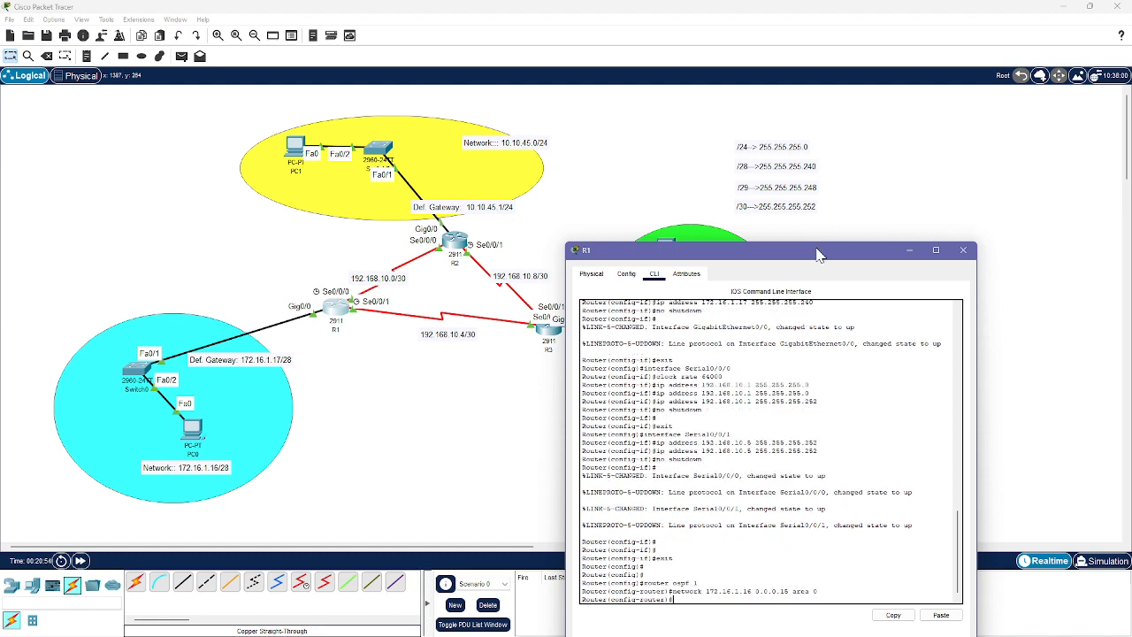
- Move R1's window clear of the topology and advertise network 192.168.10.0 with wildcard 0.0.0.3 in area 0
drag(815, 256, 871, 205)
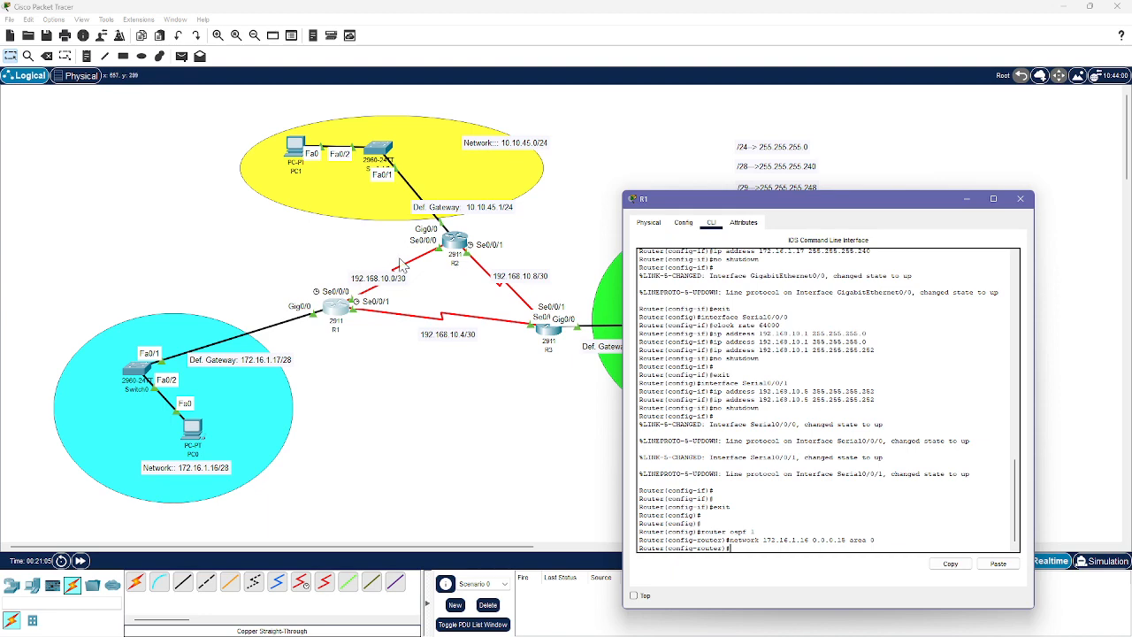
drag(760, 207, 883, 155)
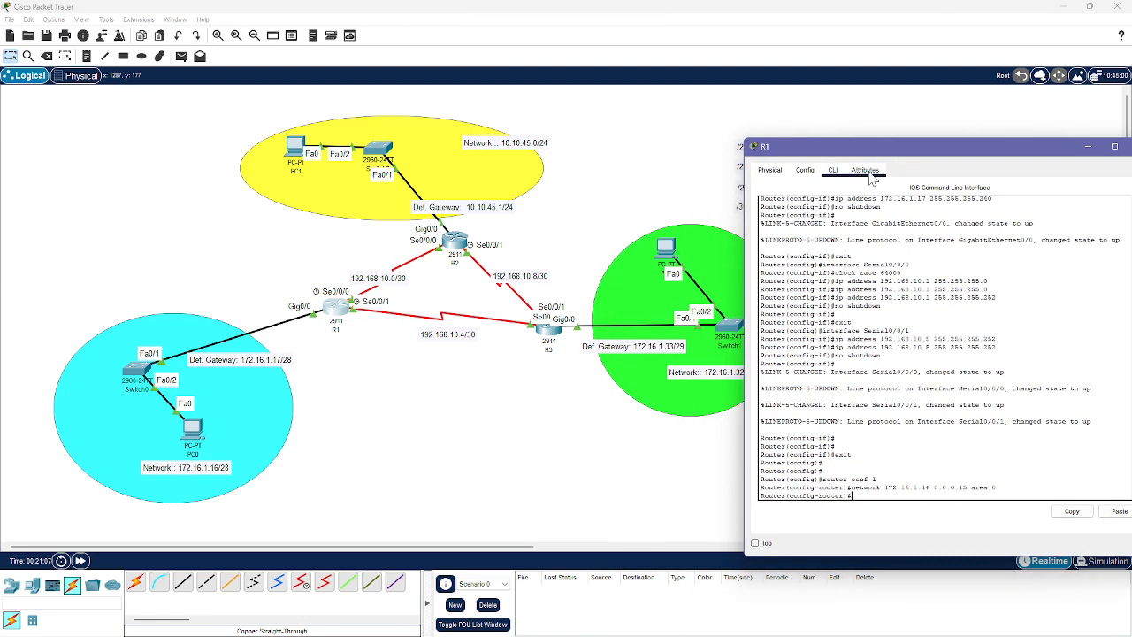
text(network 192.168.10.0 0.0.0.)
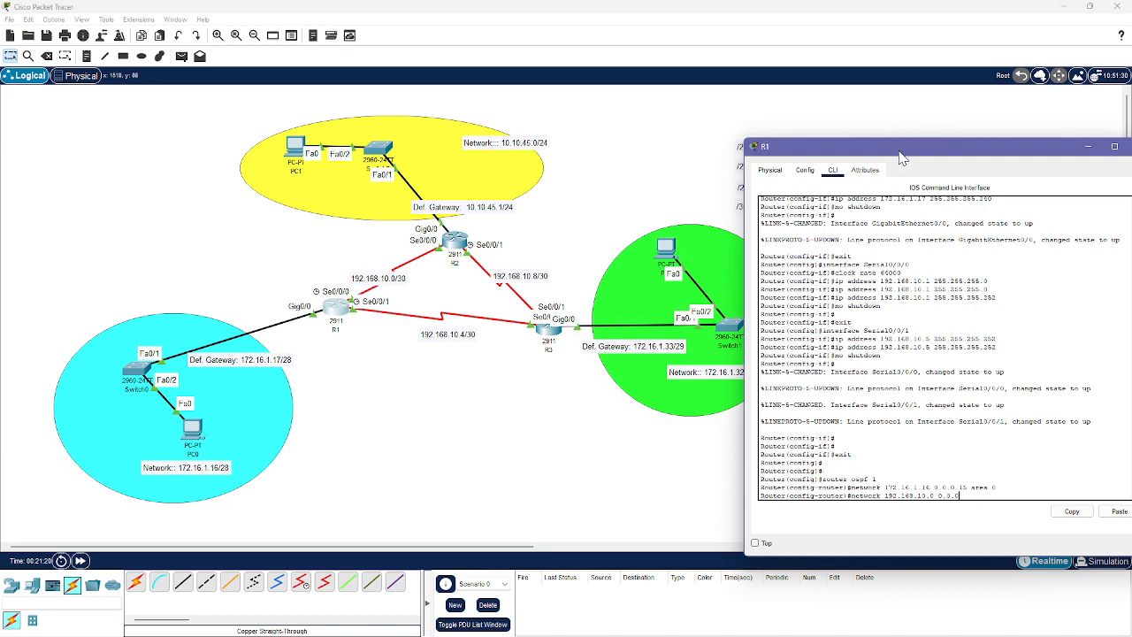
drag(900, 155, 925, 171)
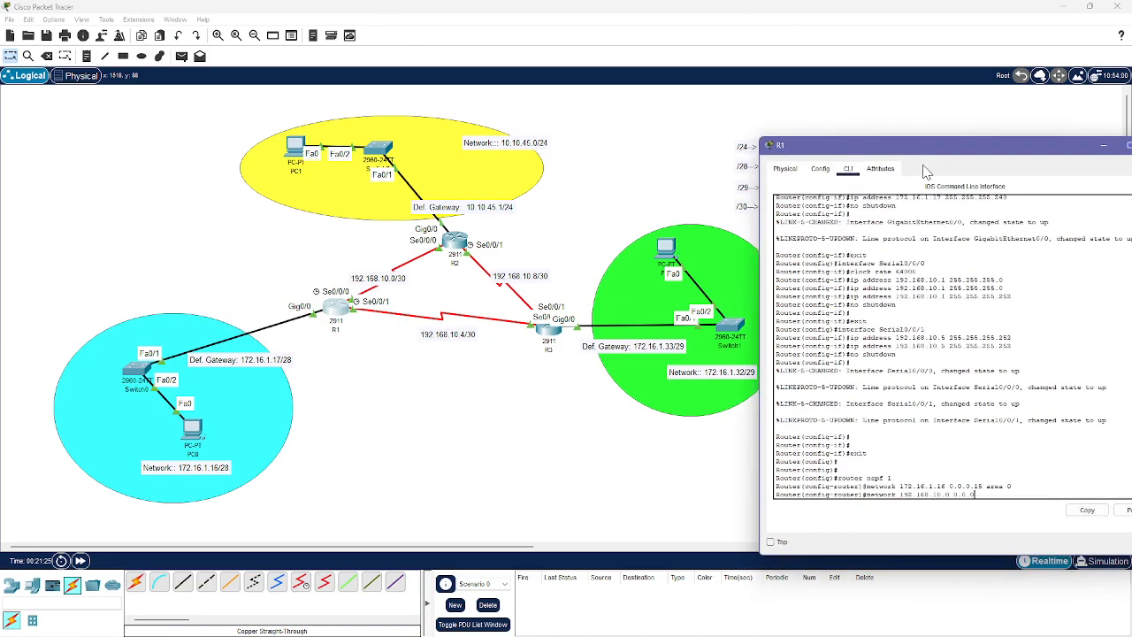
text(rea 0)
key(Return)
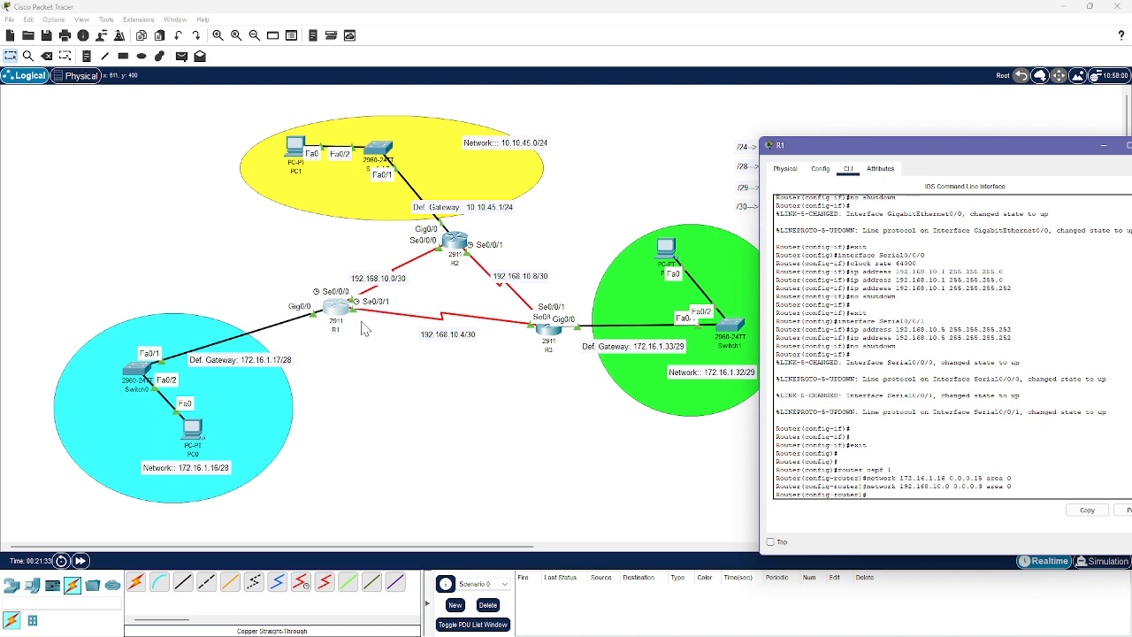
- Advertise network 192.168.10.4 with wildcard 0.0.0.3 in area 0 on R1 and minimize its window
text(netwo)
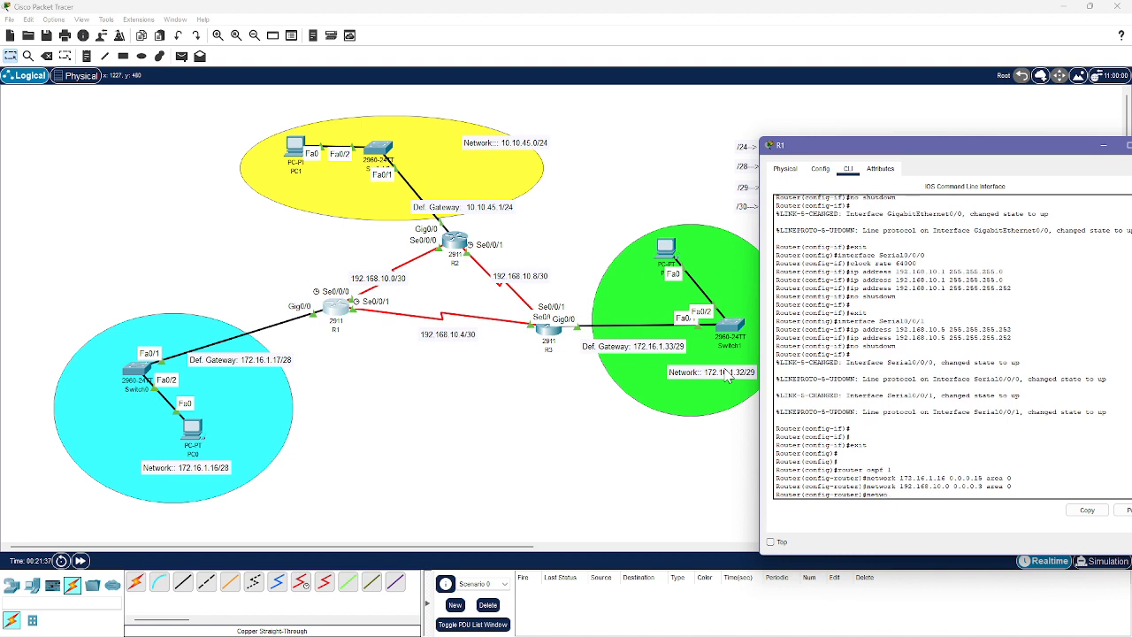
text(rk 192.168)
key(BackSpace)
text(4 0.0.0.0.3 area 0)
key(Return)
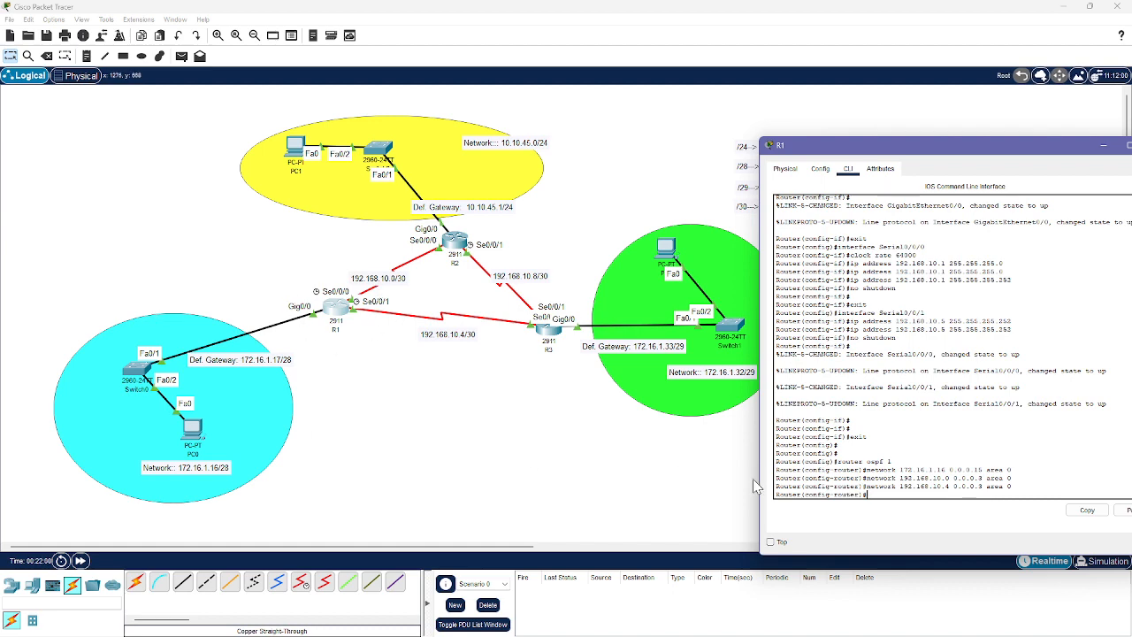
click(1104, 146)
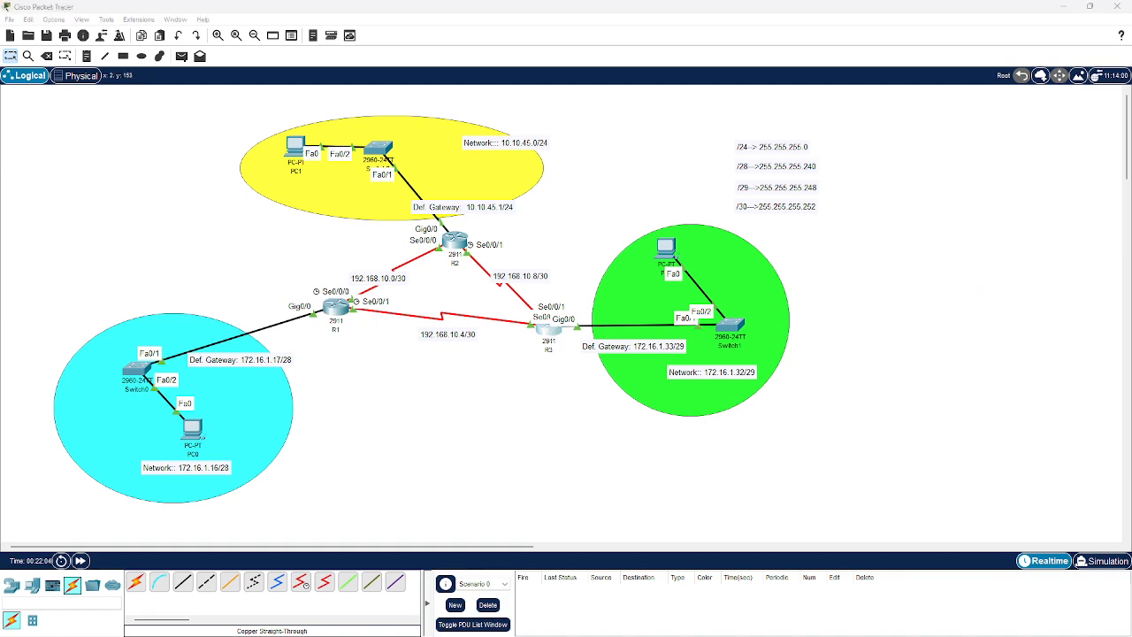
- Open R2's command line beside the topology and exit interface configuration to global configuration mode
click(460, 243)
drag(1027, 136, 907, 119)
click(784, 137)
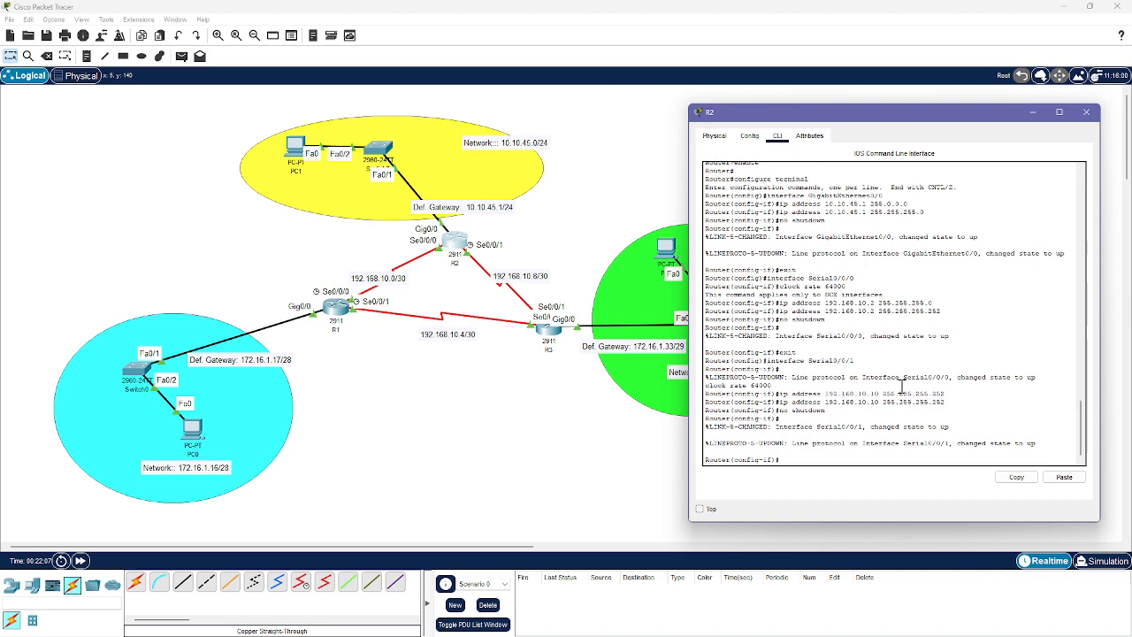
key(Return)
key(Return)
text(exit)
key(Return)
key(Return)
key(Return)
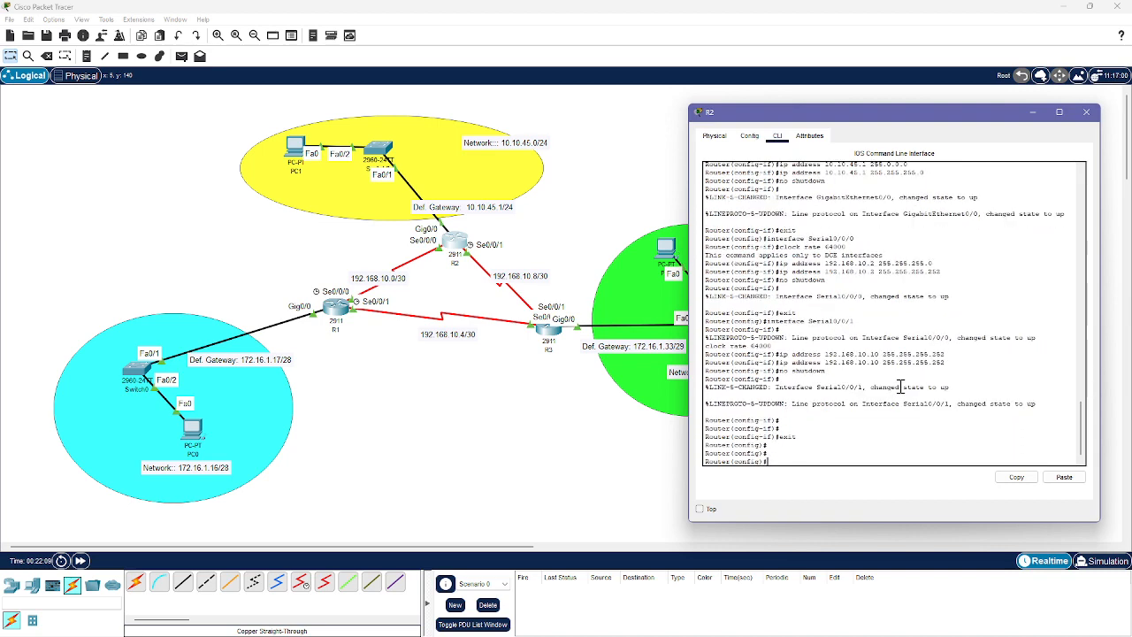
- Start OSPF process 1 on R2 and enter a network statement for 10.10.45.0 with wildcard 0.0.0.255, leaving it unsubmitted
text(router ospf 1)
key(Return)
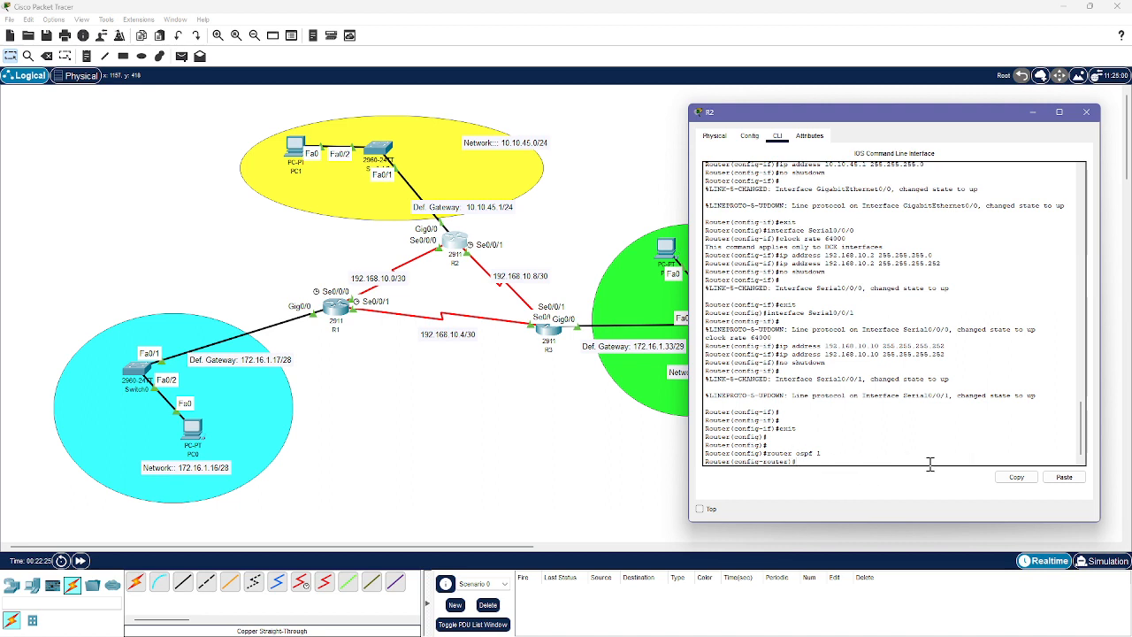
text(network)
drag(526, 148, 523, 157)
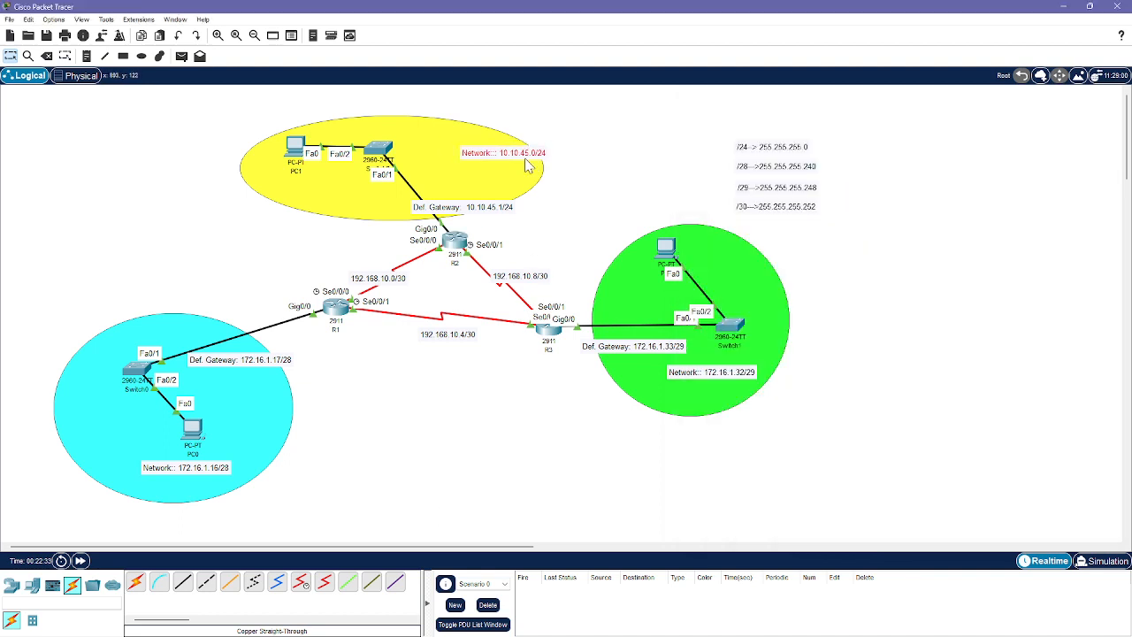
click(452, 251)
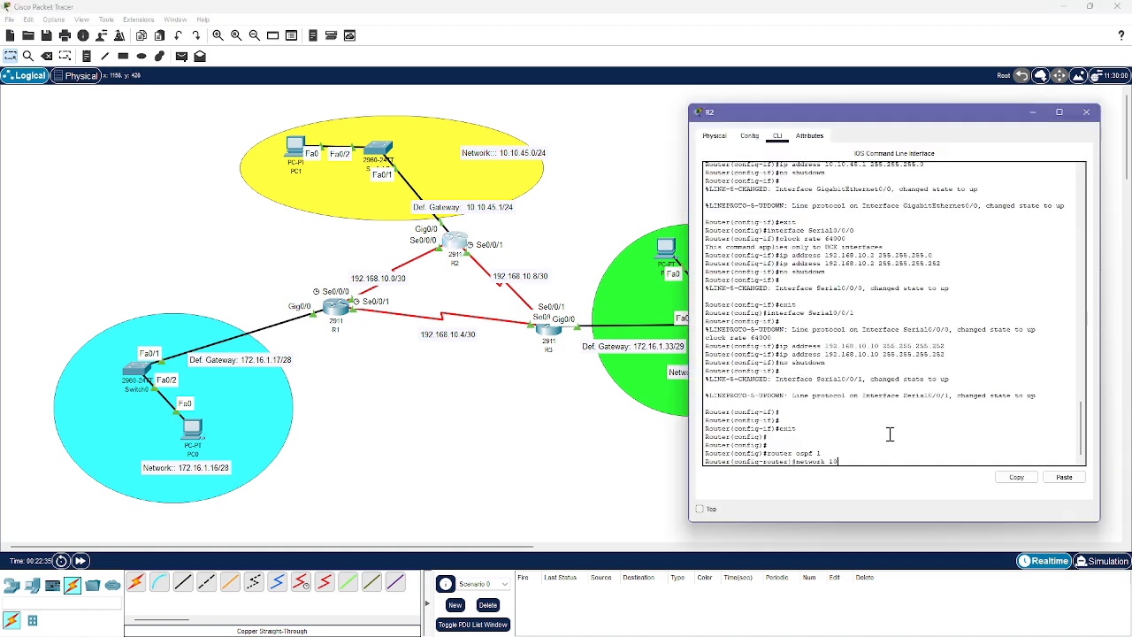
text(.10.45.0 0.0.0.255)
drag(921, 119, 913, 210)
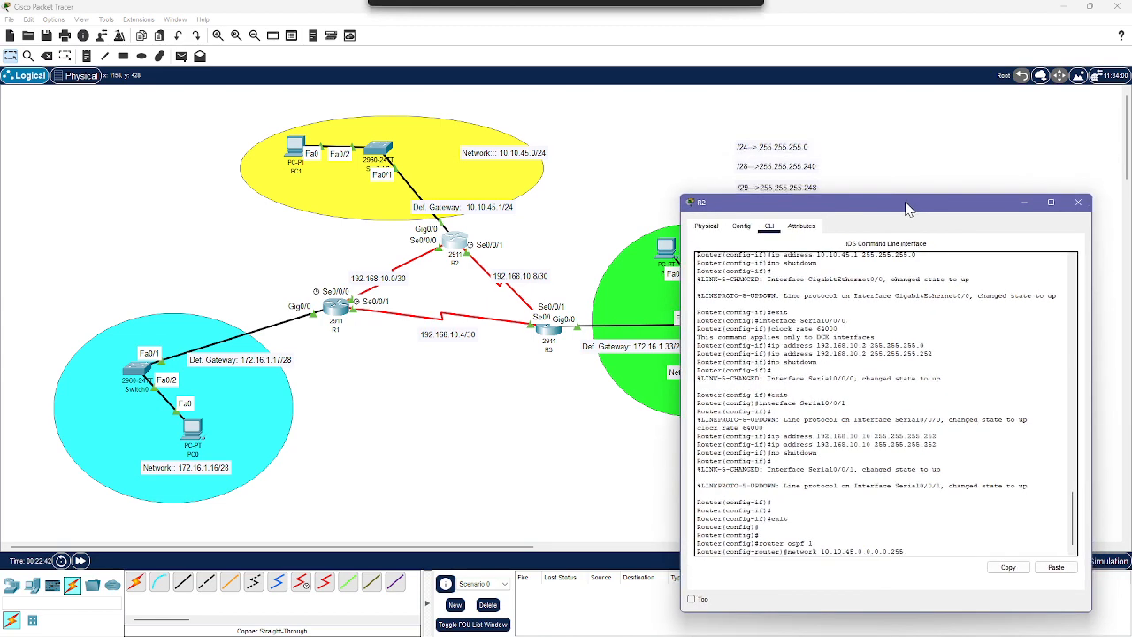
- Place a text note beside the subnet mask list with 255.255.255.255 and -255.255.255.0 on two lines
click(771, 152)
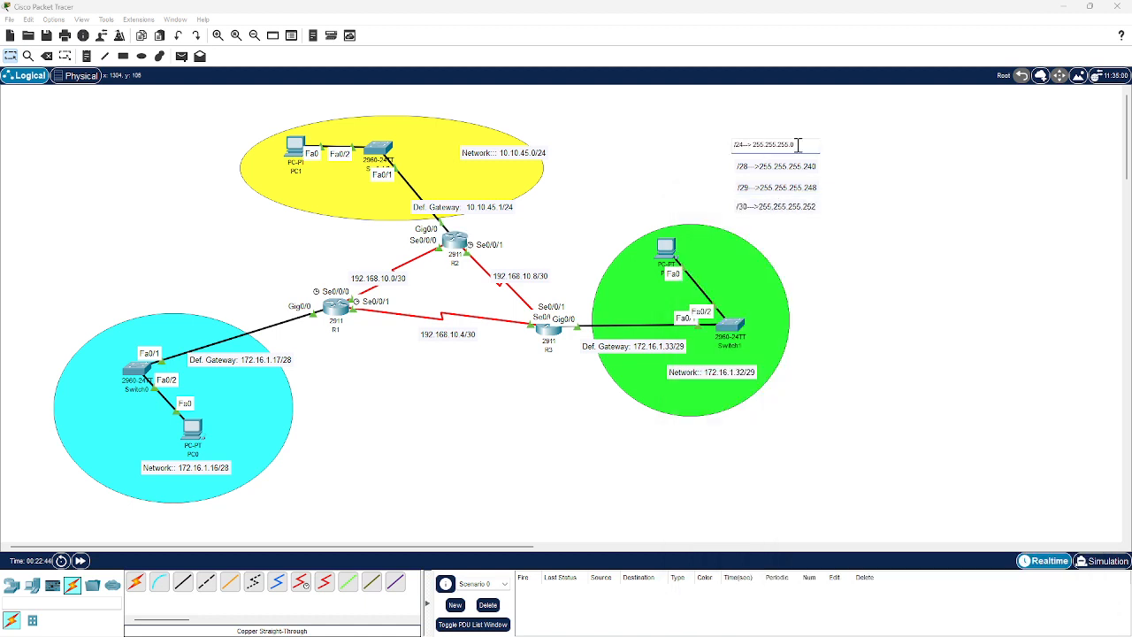
drag(797, 145, 755, 146)
click(869, 164)
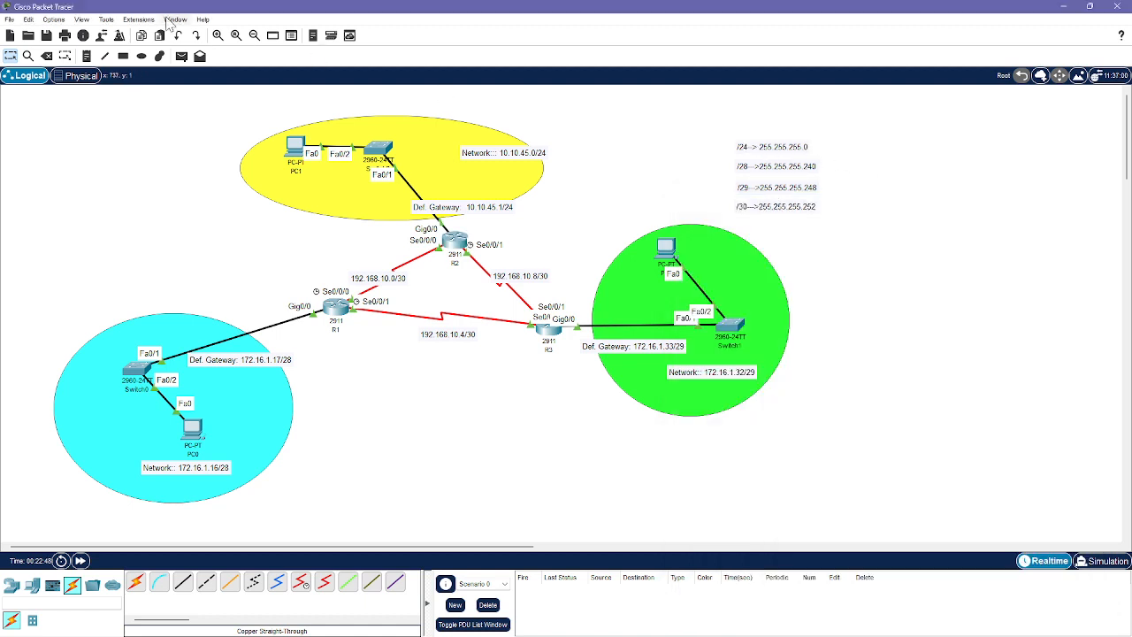
click(86, 56)
click(874, 164)
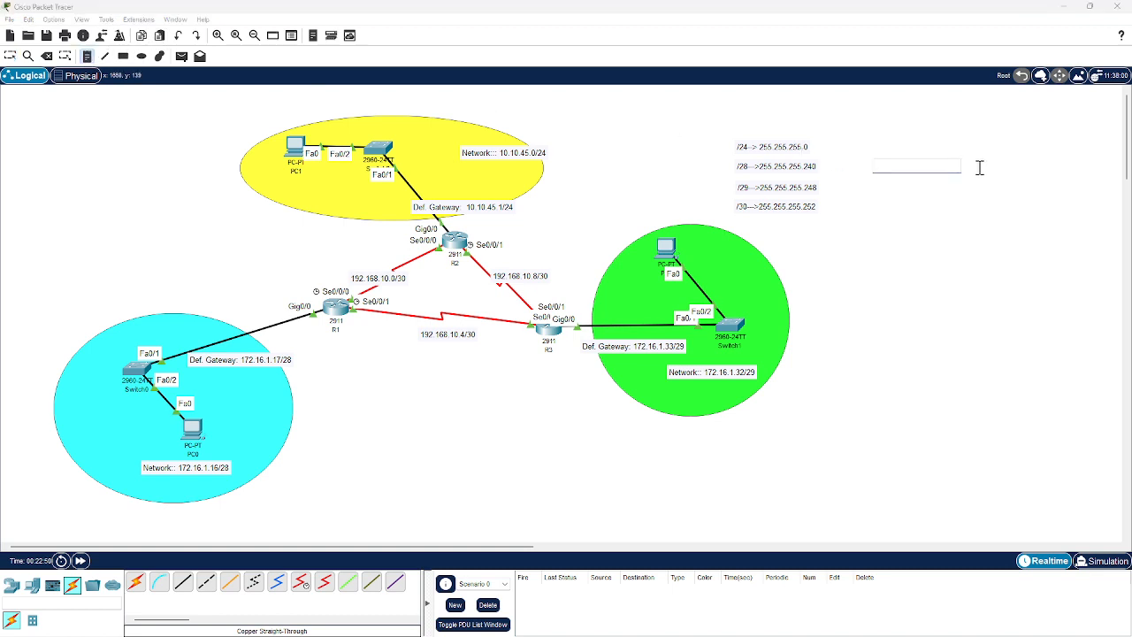
text(/55.255.255.255)
key(BackSpace)
key(Return)
text(-255.255.255.0)
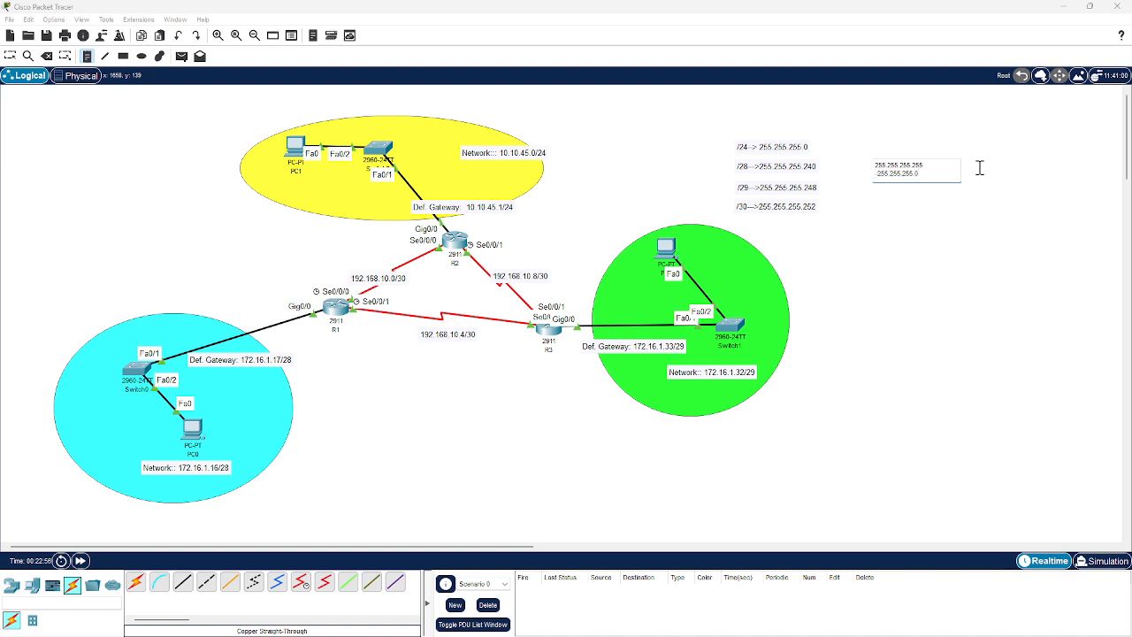
- Complete the wildcard calculation note with a dashed line and the result 0.0.0.255 beneath it
key(Return)
text(------------------)
key(Return)
mouse_move(878, 174)
mouse_down()
mouse_move(878, 186)
mouse_move(925, 174)
mouse_move(869, 161)
mouse_up()
click(884, 180)
click(931, 171)
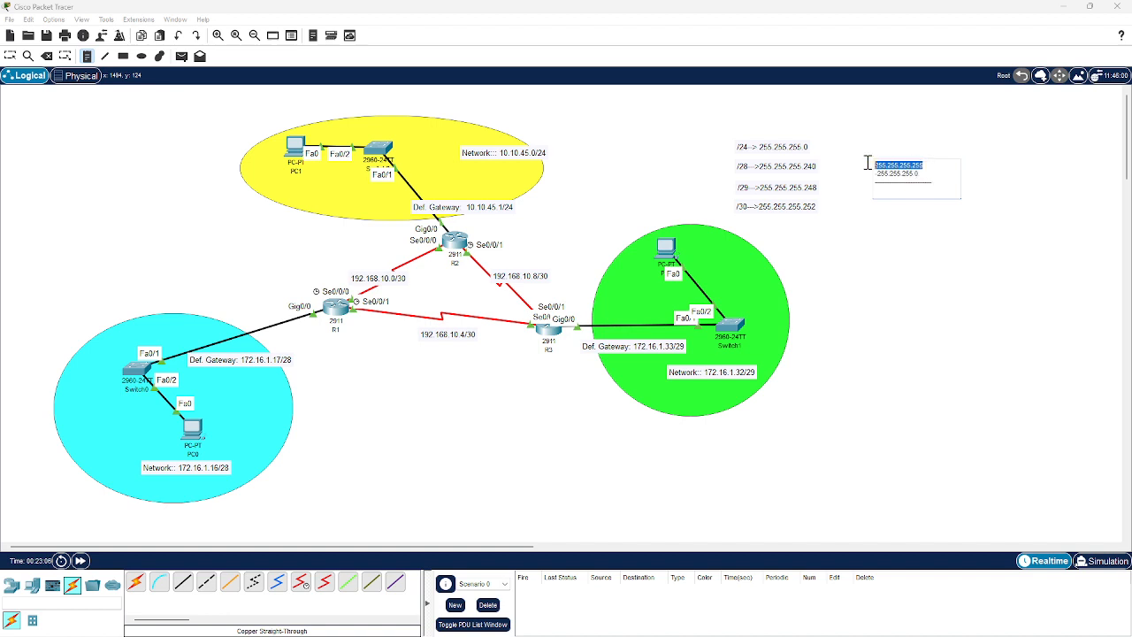
click(909, 188)
text(0.0.0.255)
click(960, 221)
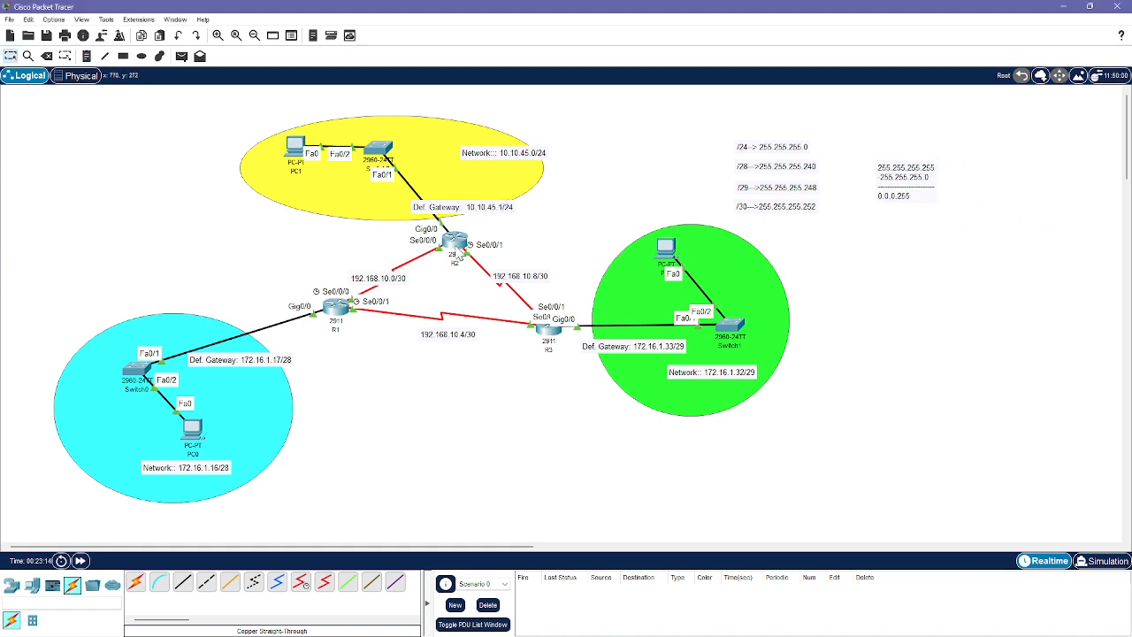
- Return to R2's command line and complete the 10.10.45.0 network statement with area 0
click(457, 246)
text(0.0.0.255)
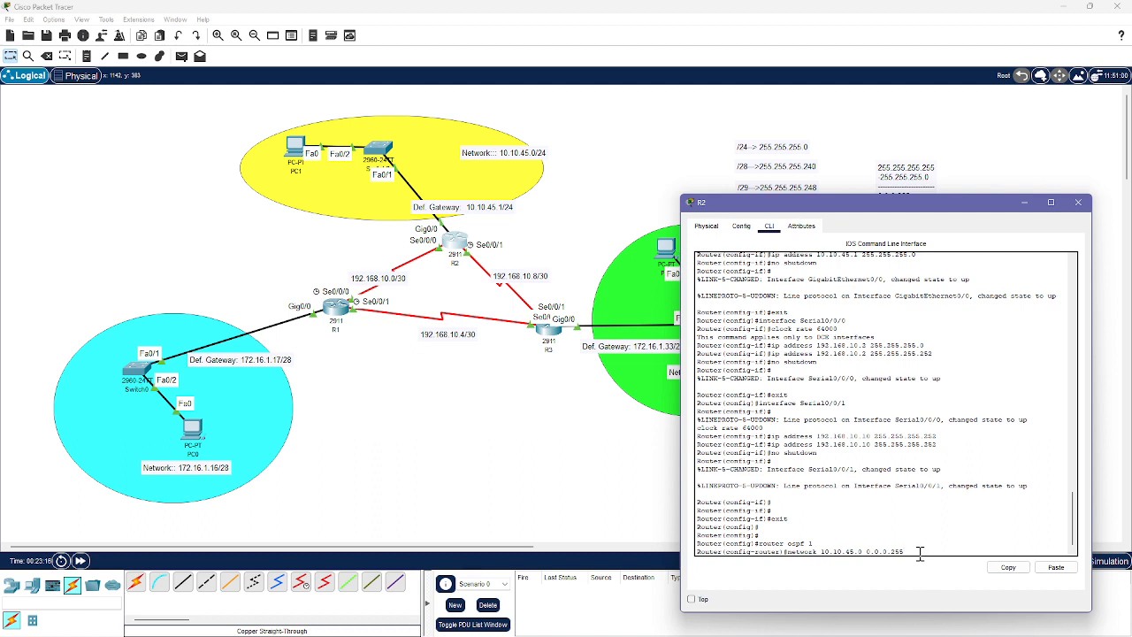
text( area 0)
key(Return)
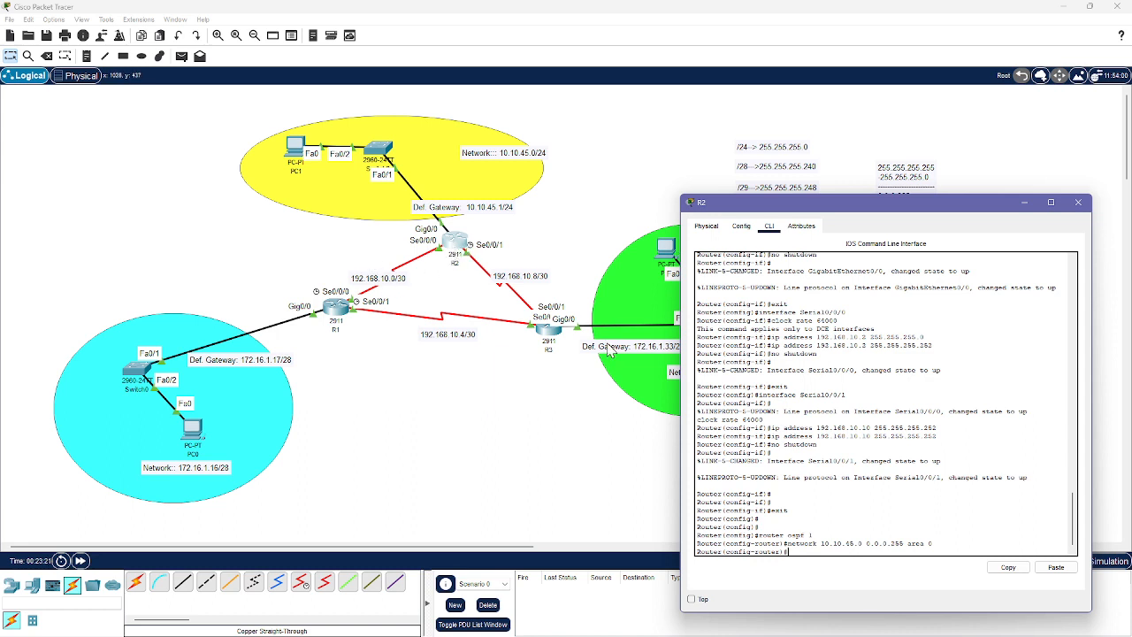
- Advertise network 192.168.10.0 with wildcard 0.0.0.3 in area 0 on R2
text(network 10.192.168.10.0 0.)
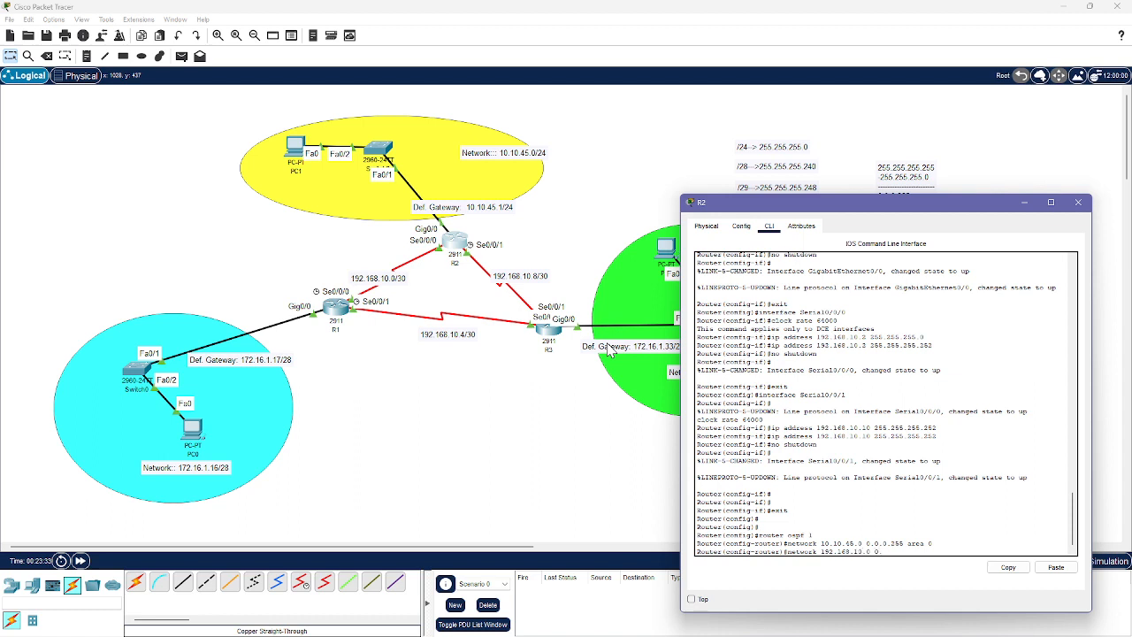
text(0.0.3 area 0)
key(Return)
text(ne)
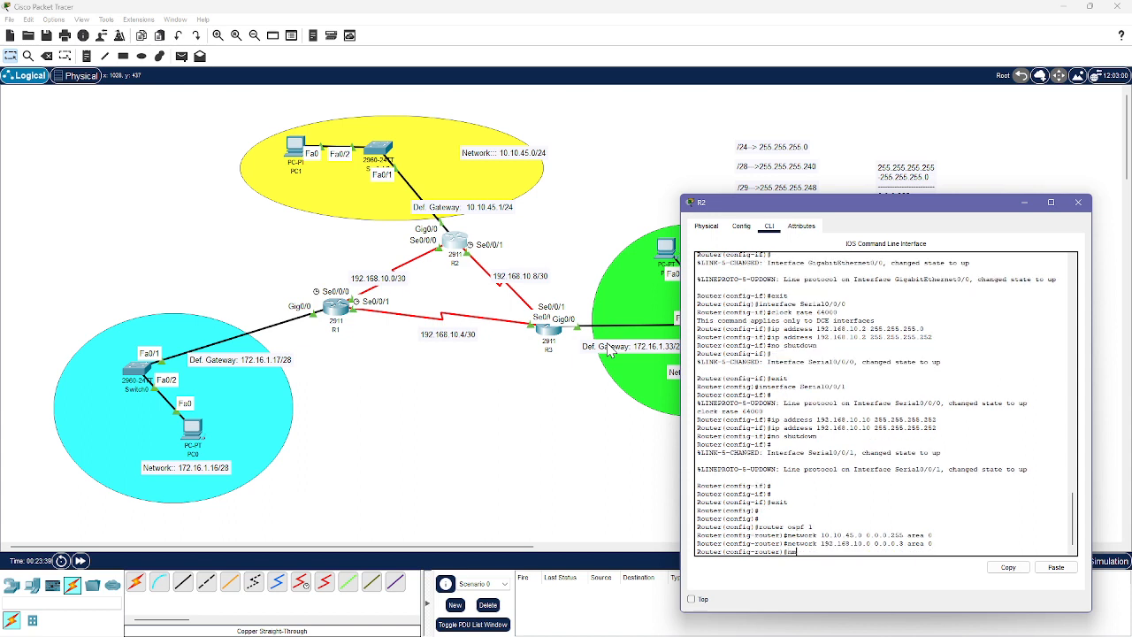
key(BackSpace)
text(etwork 192.1)
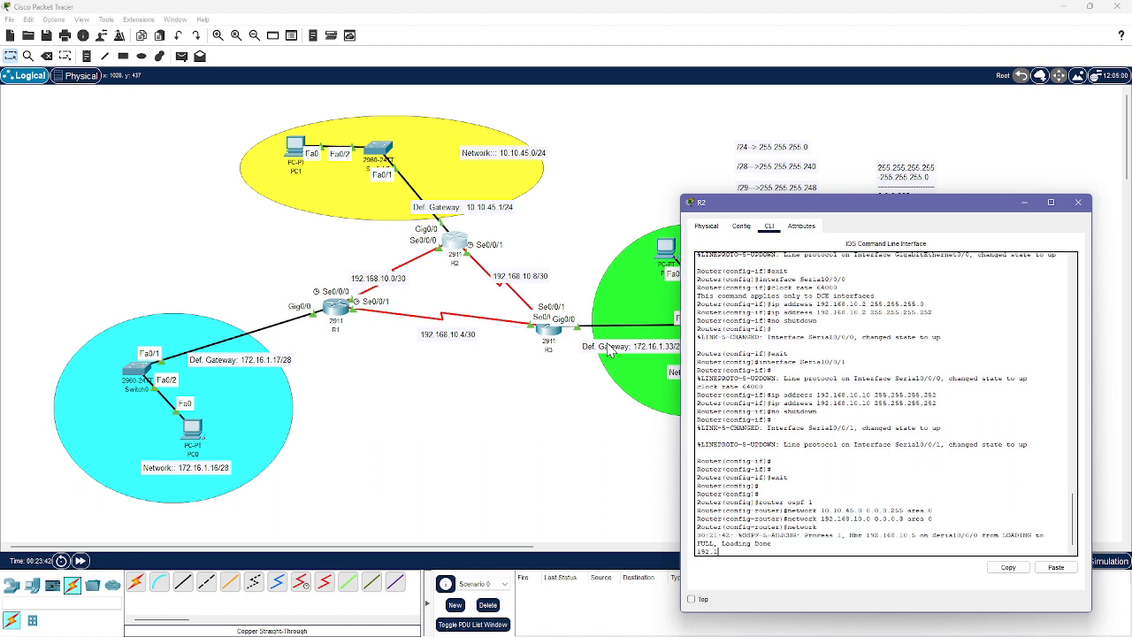
text(68)
key(BackSpace)
key(BackSpace)
key(BackSpace)
key(BackSpace)
key(BackSpace)
key(BackSpace)
key(BackSpace)
key(BackSpace)
key(BackSpace)
key(Return)
key(Return)
key(Return)
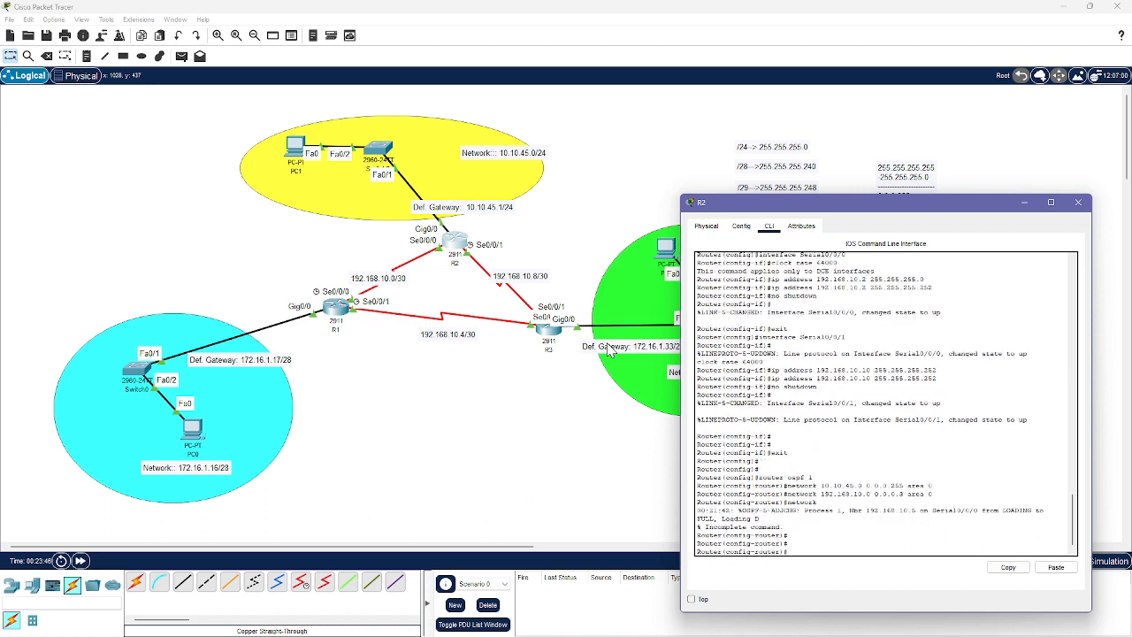
- Advertise network 192.168.10.8 with wildcard 0.0.0.3 in area 0 on R2 and minimize its window
text(network 192.168.10.8 0.0.)
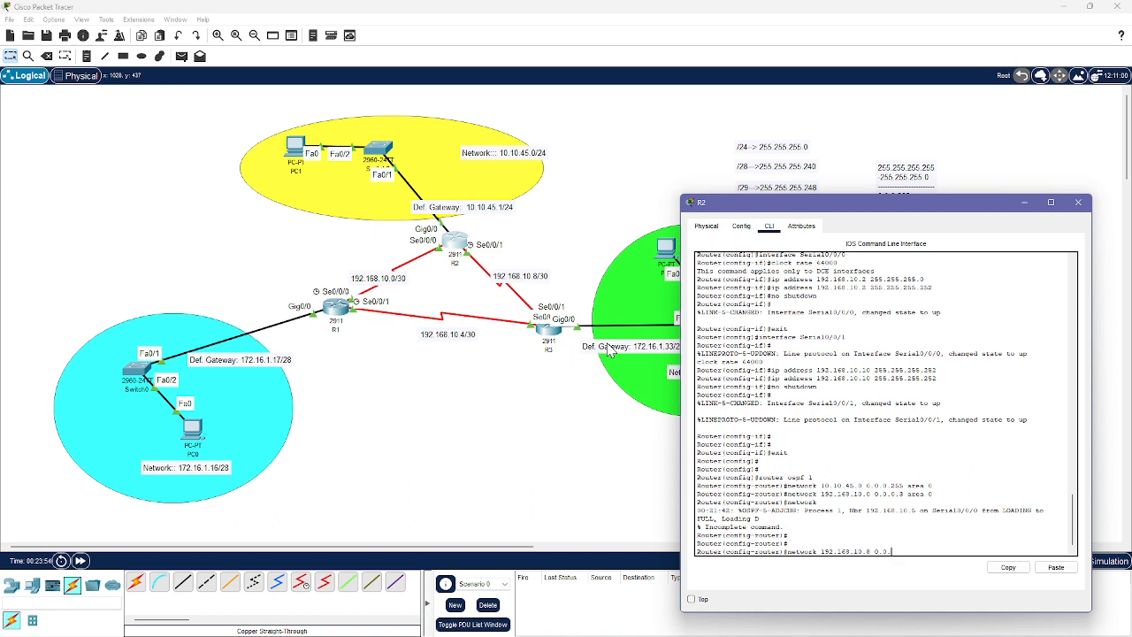
text(0.3 area)
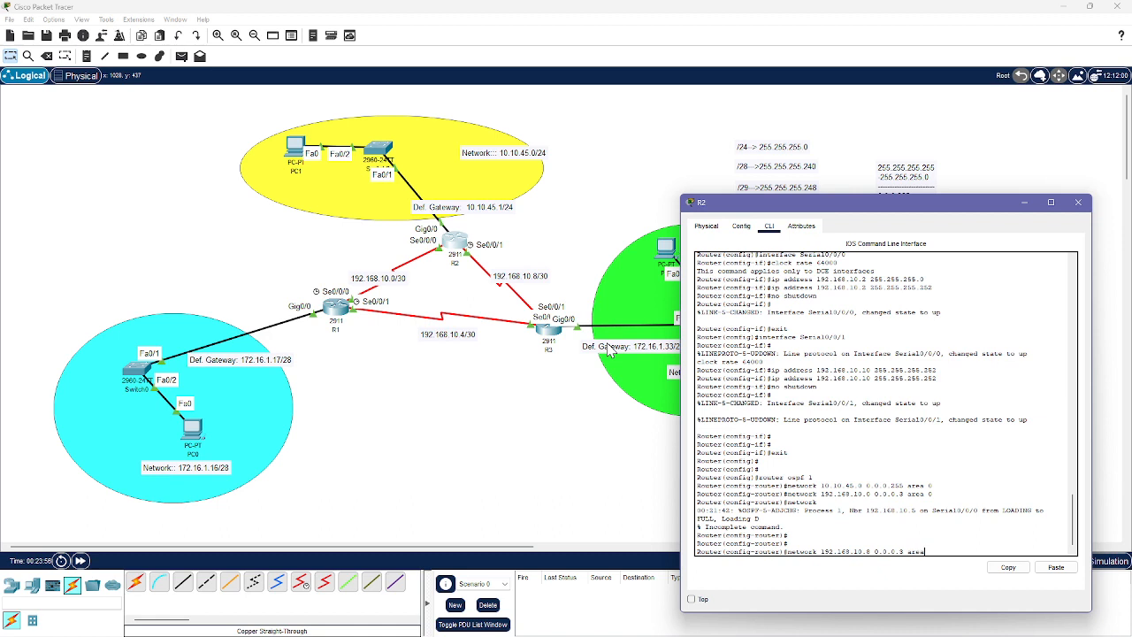
text( 0)
key(Return)
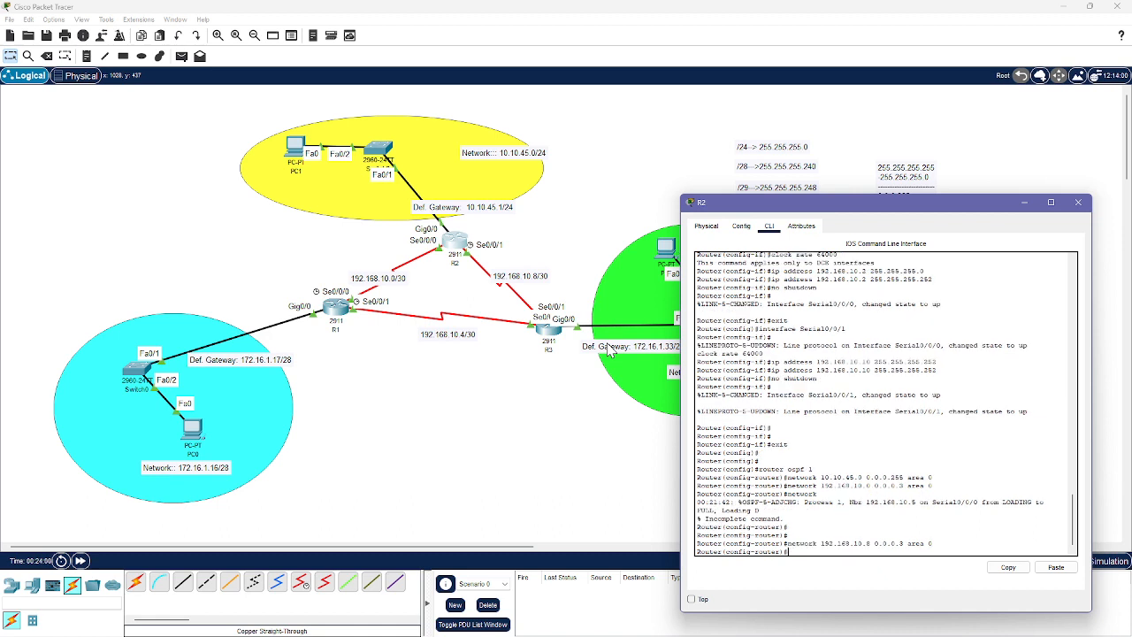
click(1026, 202)
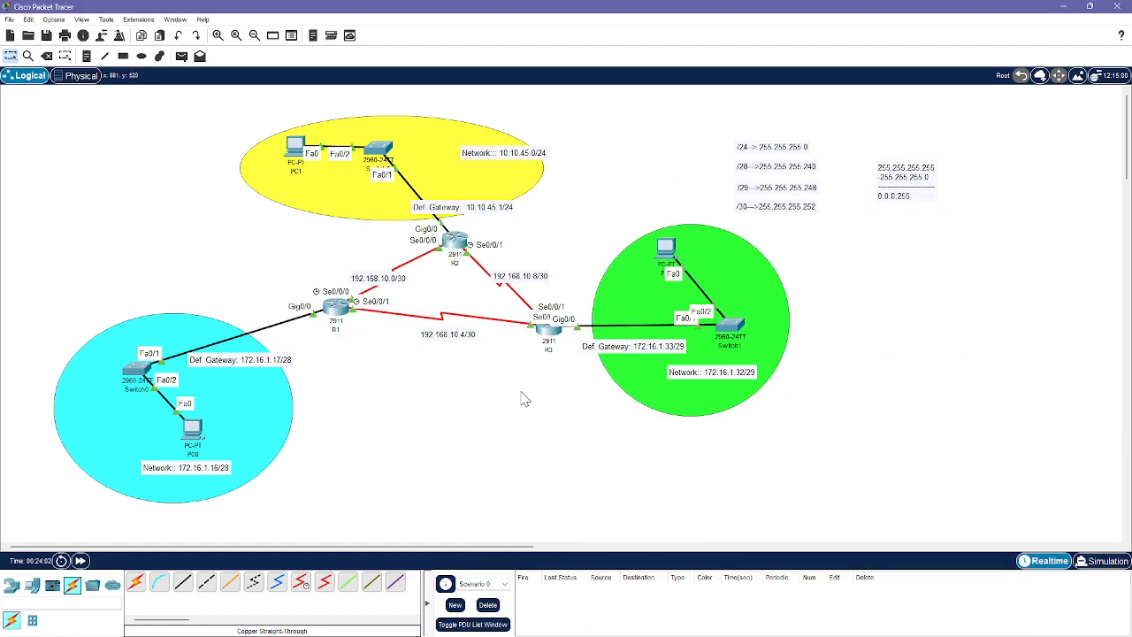
- Open R3's command line beside the topology and exit interface configuration to global configuration mode
click(544, 330)
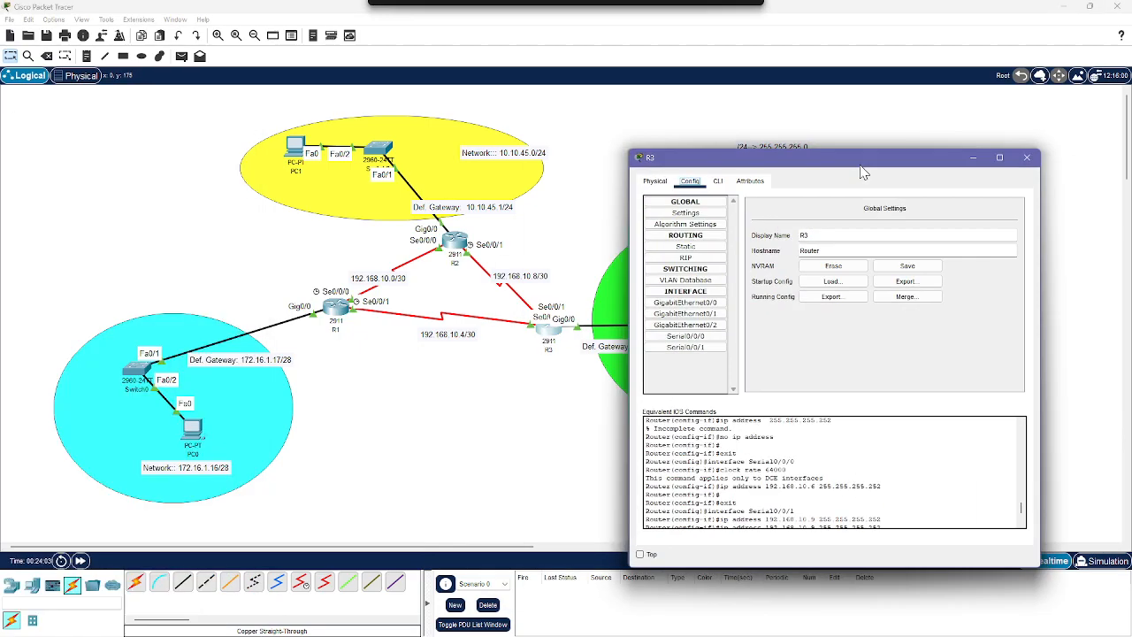
click(796, 156)
key(Return)
key(Return)
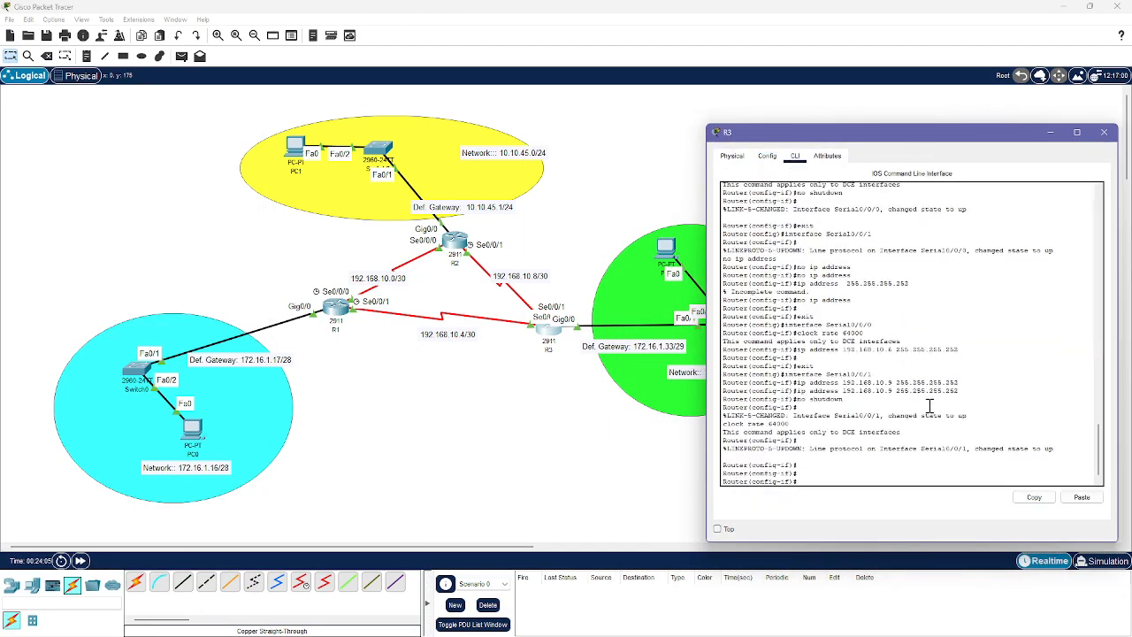
text(exit)
key(Return)
key(Return)
key(Return)
key(Return)
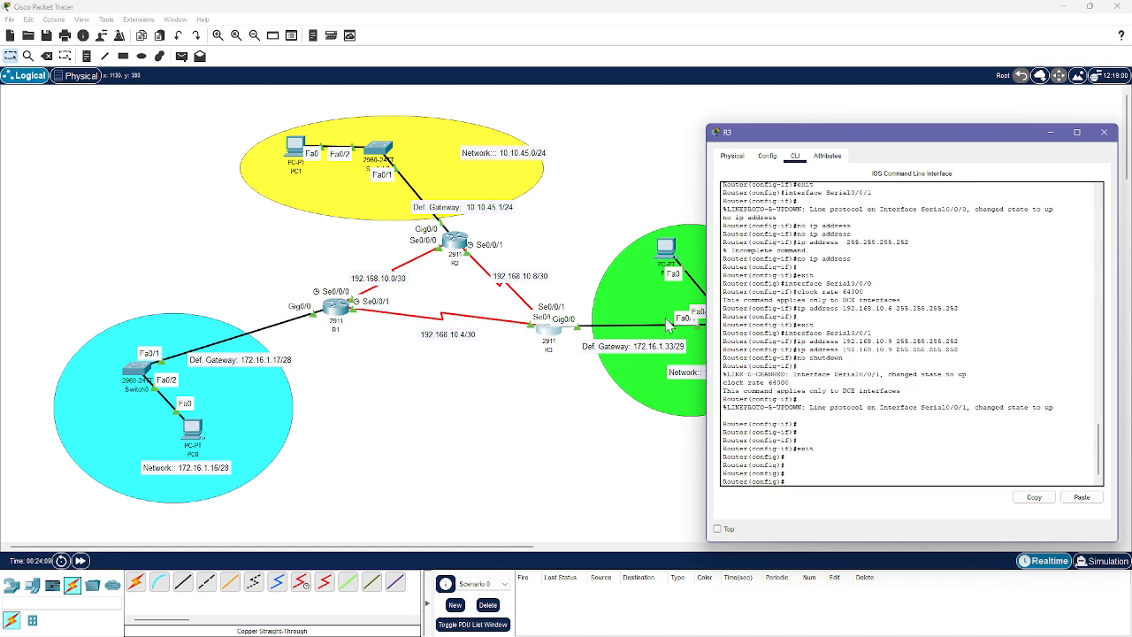
- Move the 172.16.1.32/29 network label below R3's default gateway label at the green area's edge
click(674, 380)
click(653, 392)
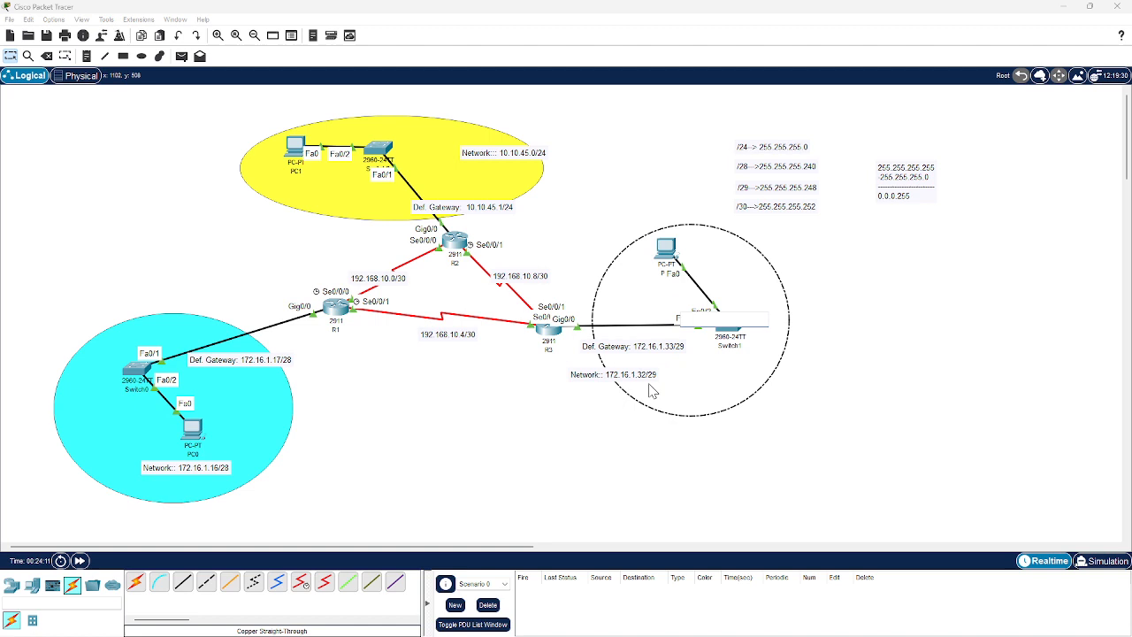
click(860, 428)
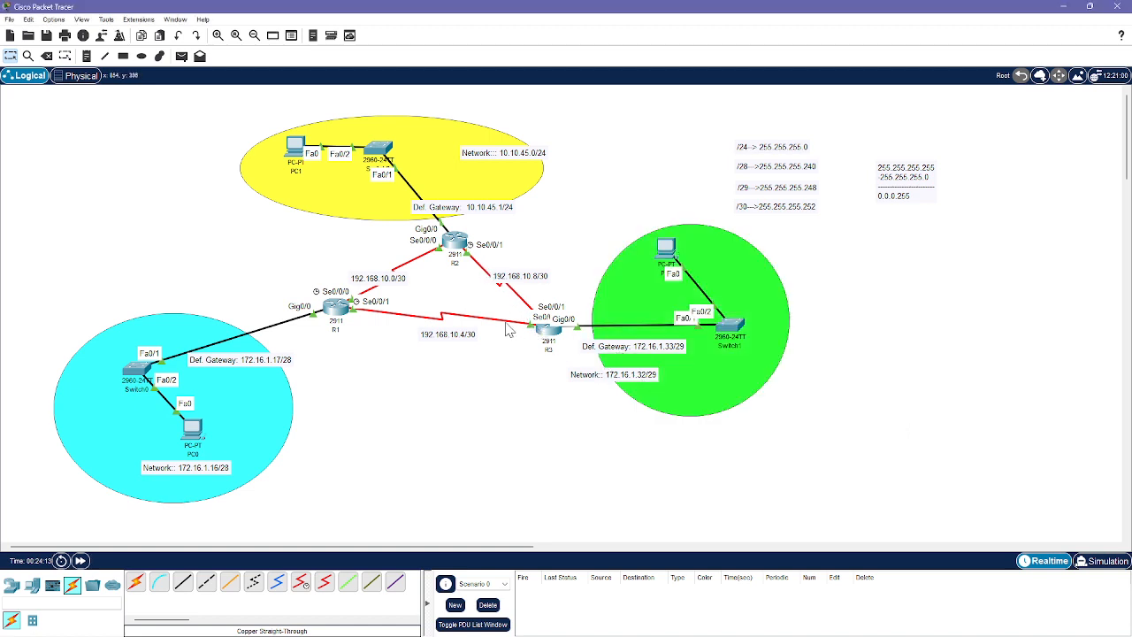
- On R3, start OSPF process 1 and advertise 172.16.1.32 with wildcard 0.0.0.7 and 192.168.10.4 with wildcard 0.0.0.3 in area 0
click(548, 331)
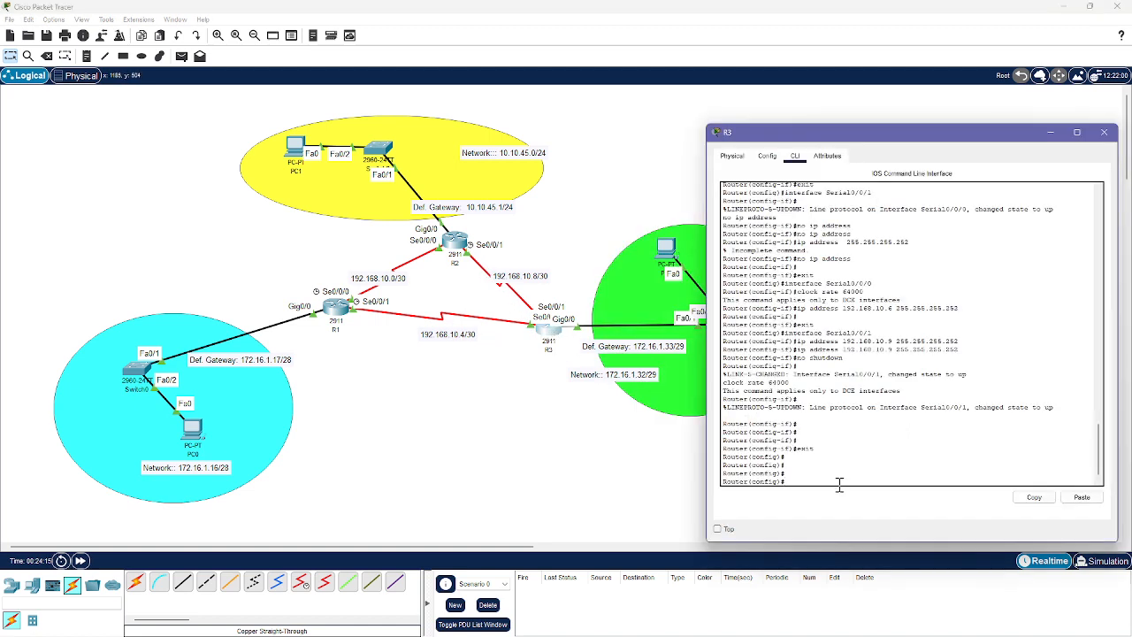
text(router ospf 1)
key(Return)
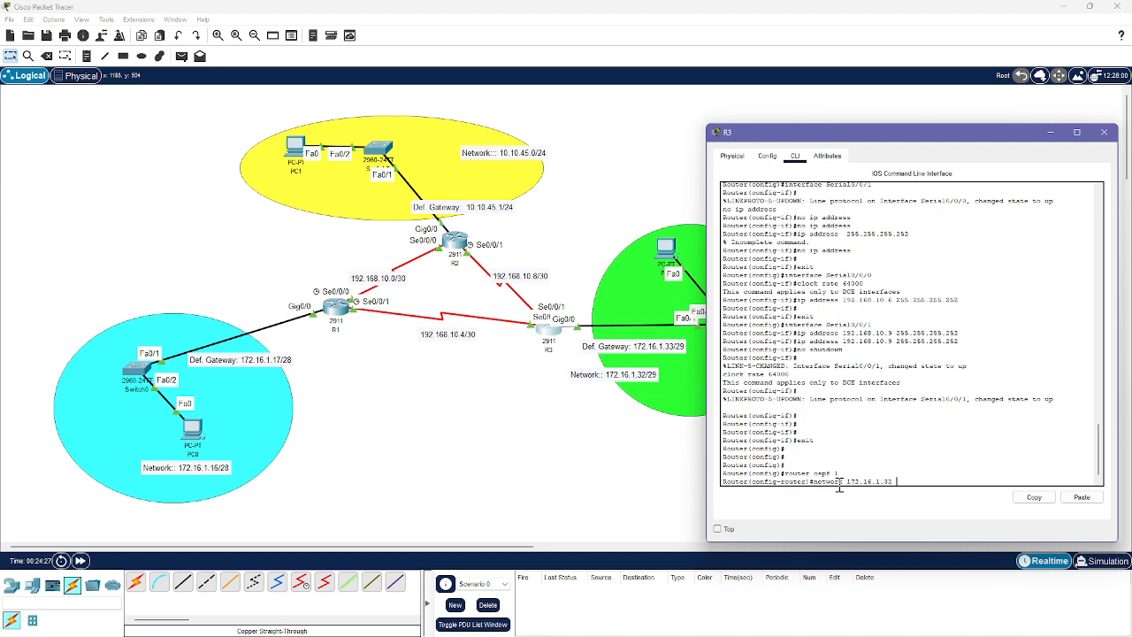
drag(988, 132, 941, 277)
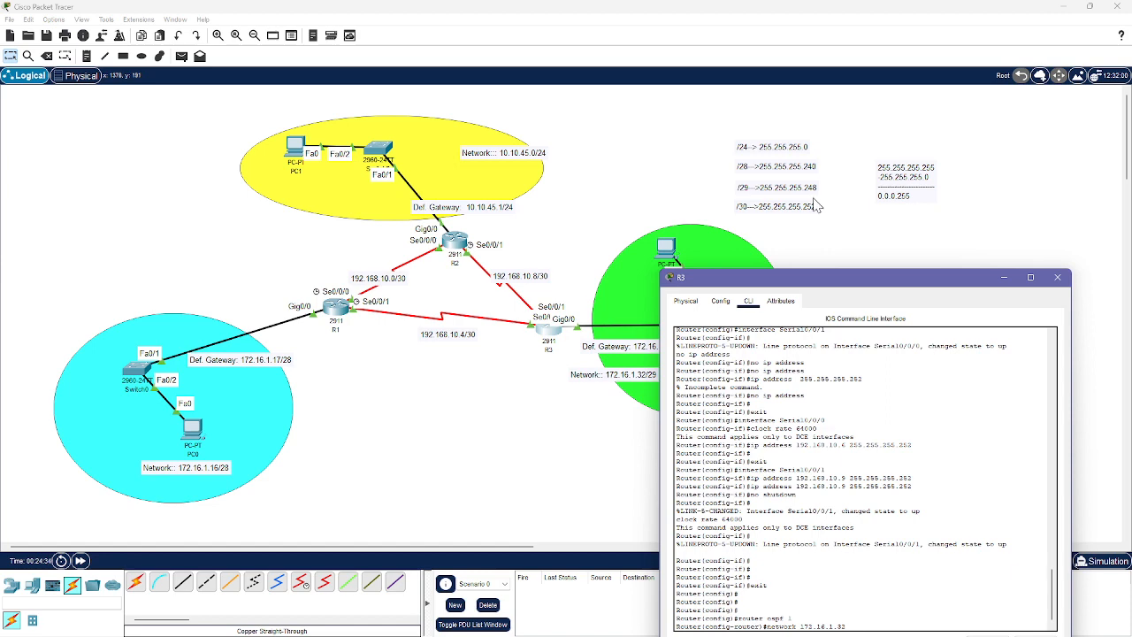
drag(854, 278, 935, 152)
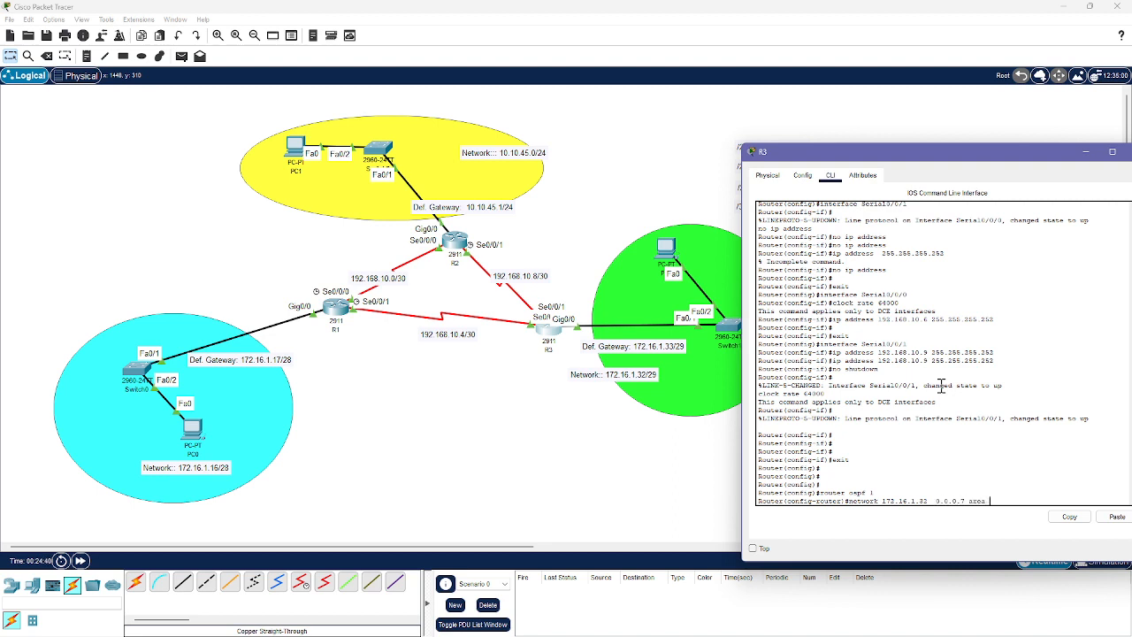
key(Return)
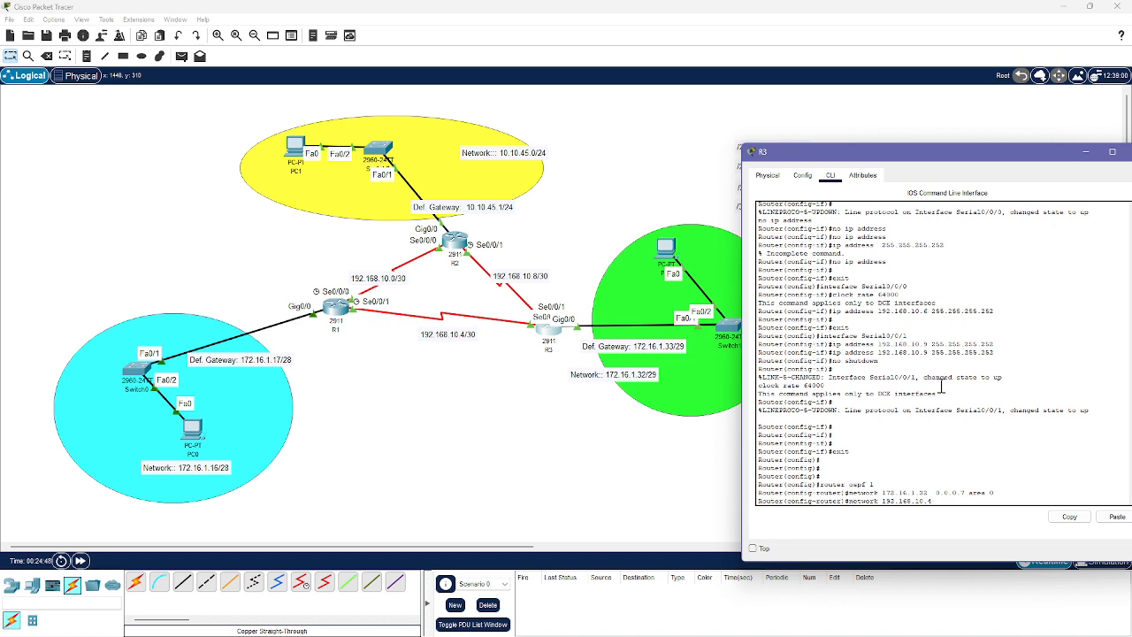
text(0.0.0.3 area 0)
key(Return)
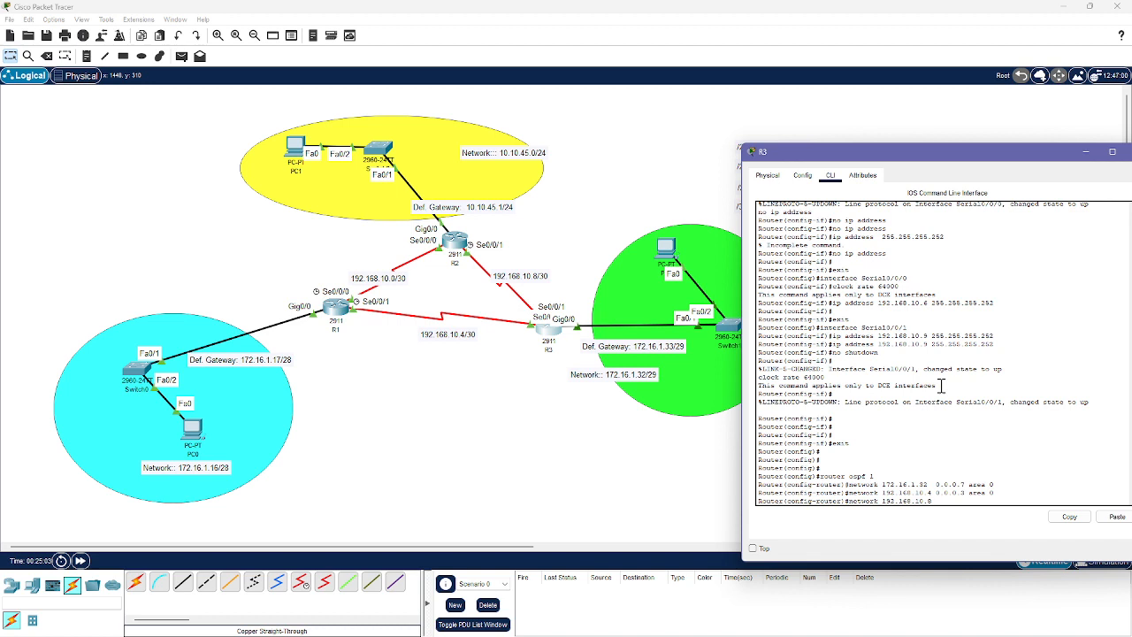
text(0.)
text(3)
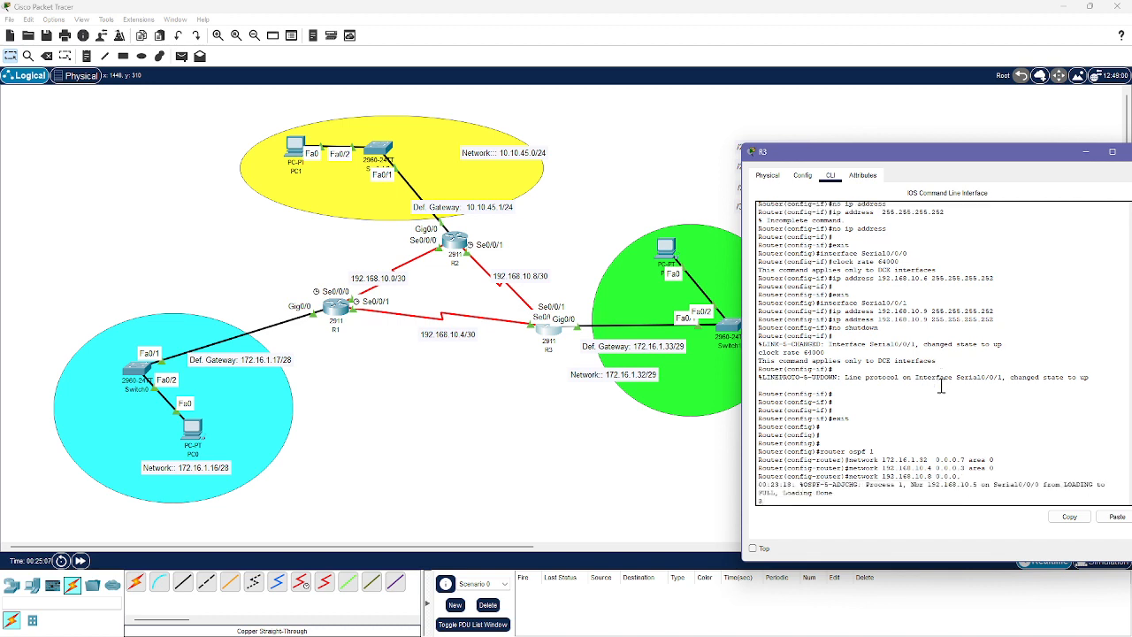
key(Up)
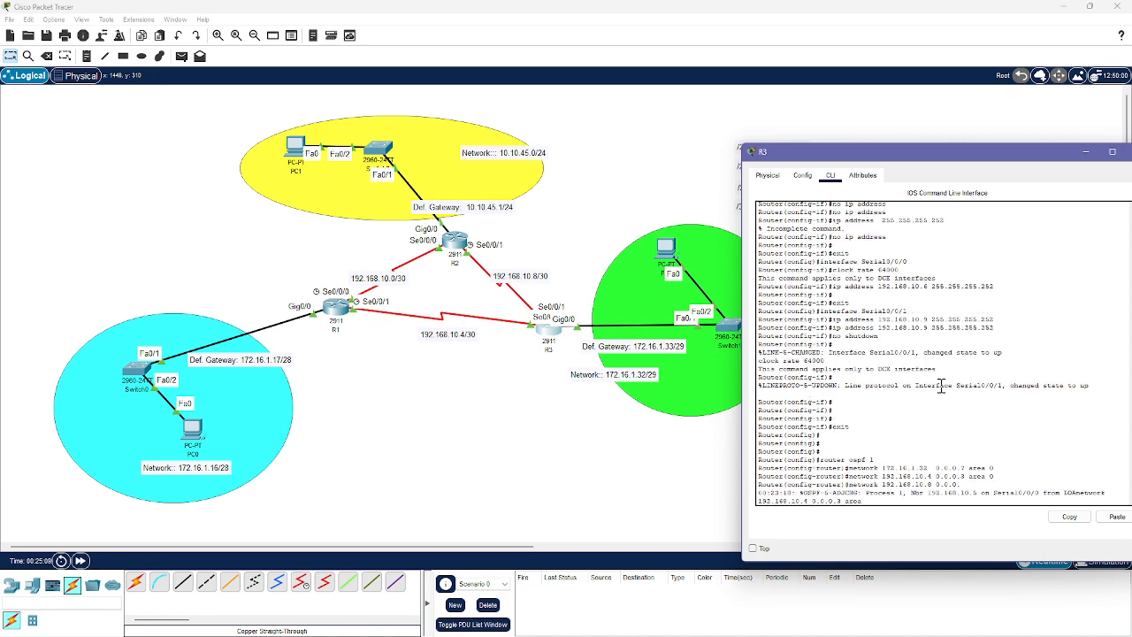
key(BackSpace)
key(BackSpace)
key(BackSpace)
key(BackSpace)
key(Return)
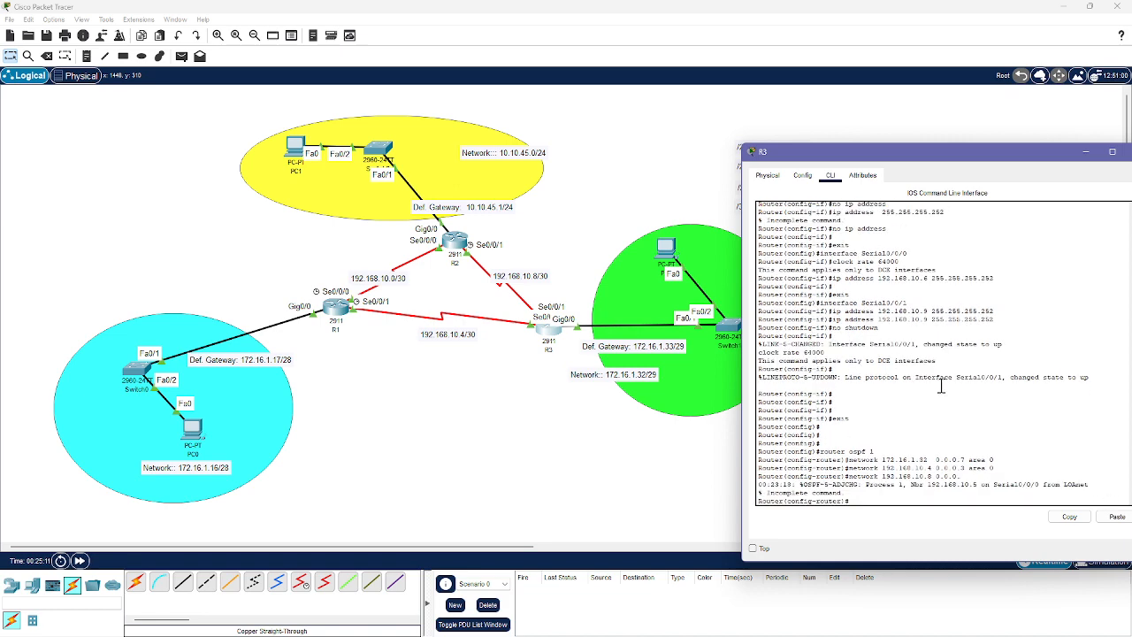
key(Return)
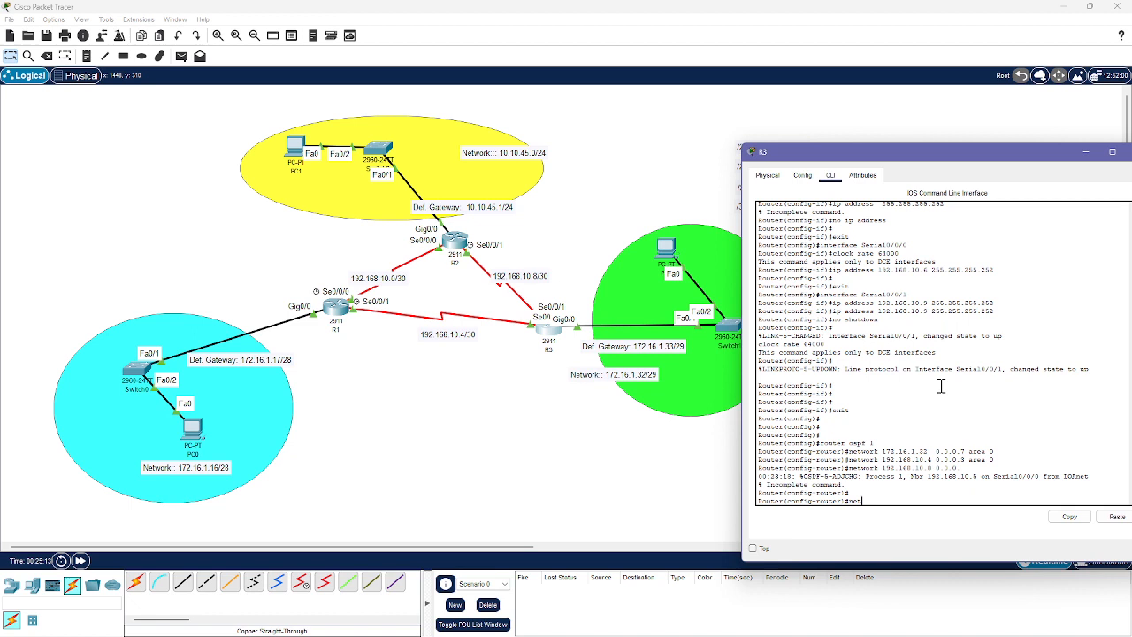
- Advertise network 192.168.10.8 with wildcard 0.0.0.3 in area 0 on R3 and minimize its window
key(Up)
key(Up)
text(0)
key(Return)
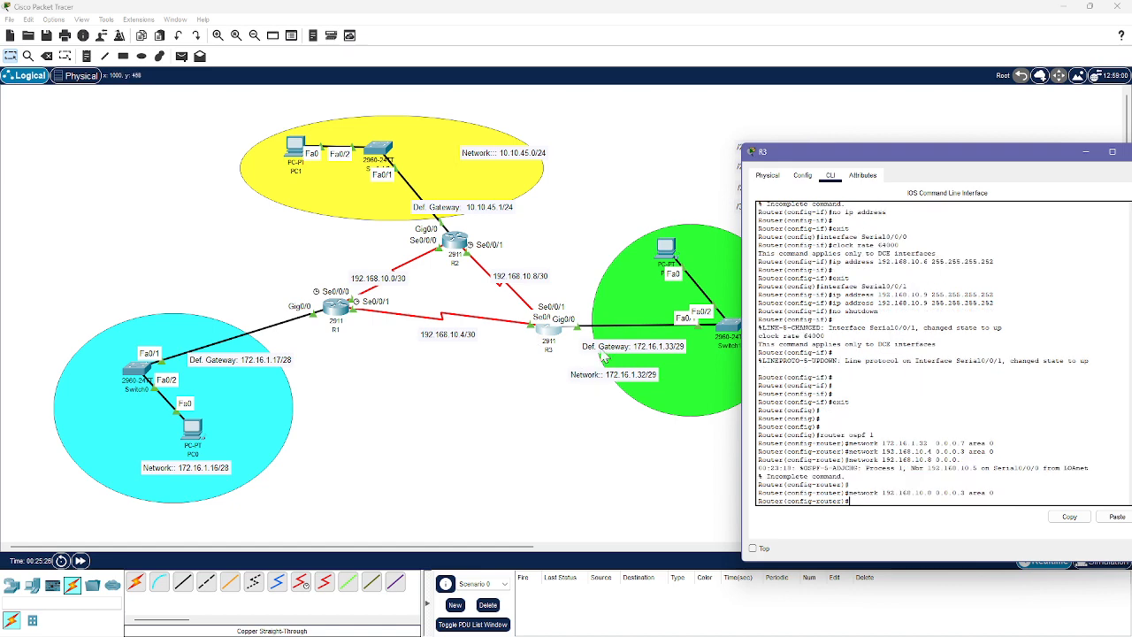
drag(934, 160, 857, 155)
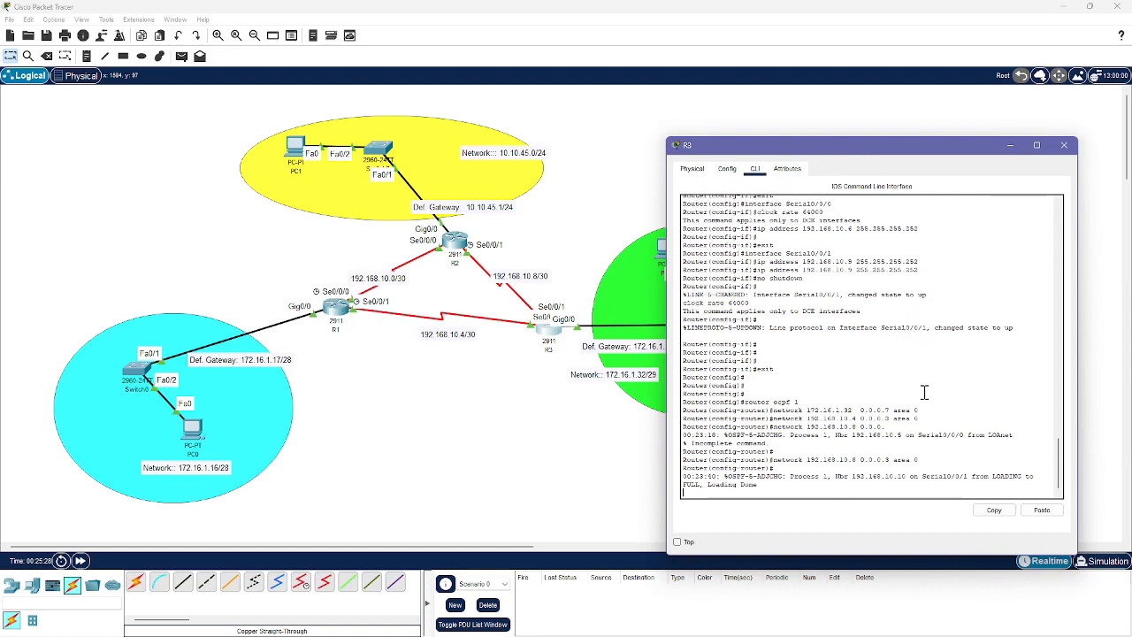
key(Return)
key(Return)
key(Return)
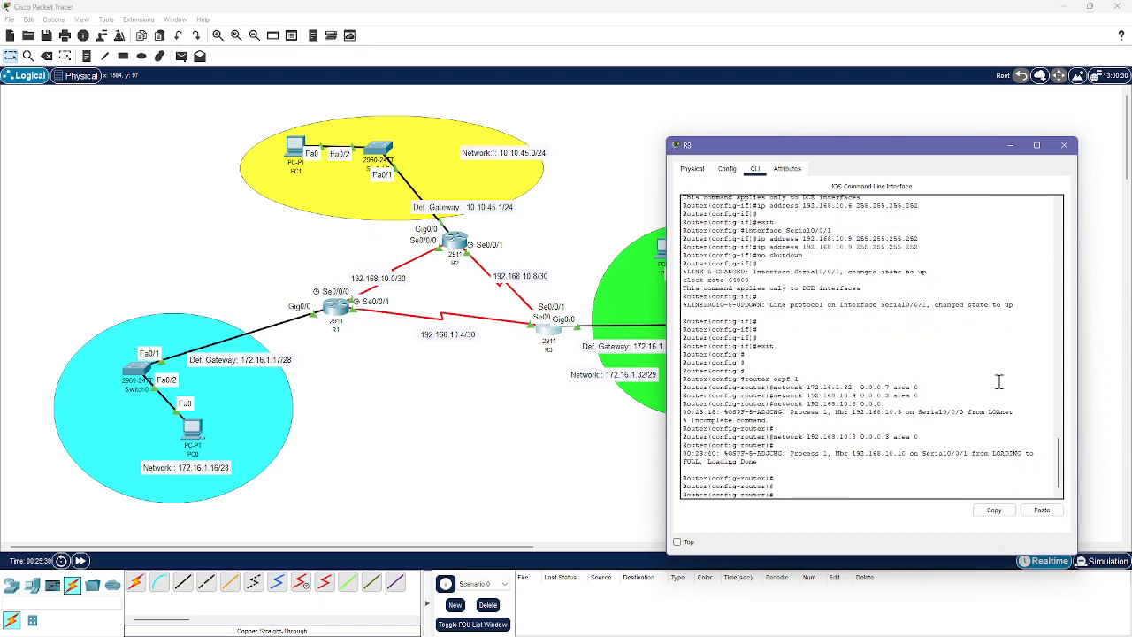
click(1009, 148)
- Open the desktop applications of PC0 beside the topology and return to the workspace
click(181, 56)
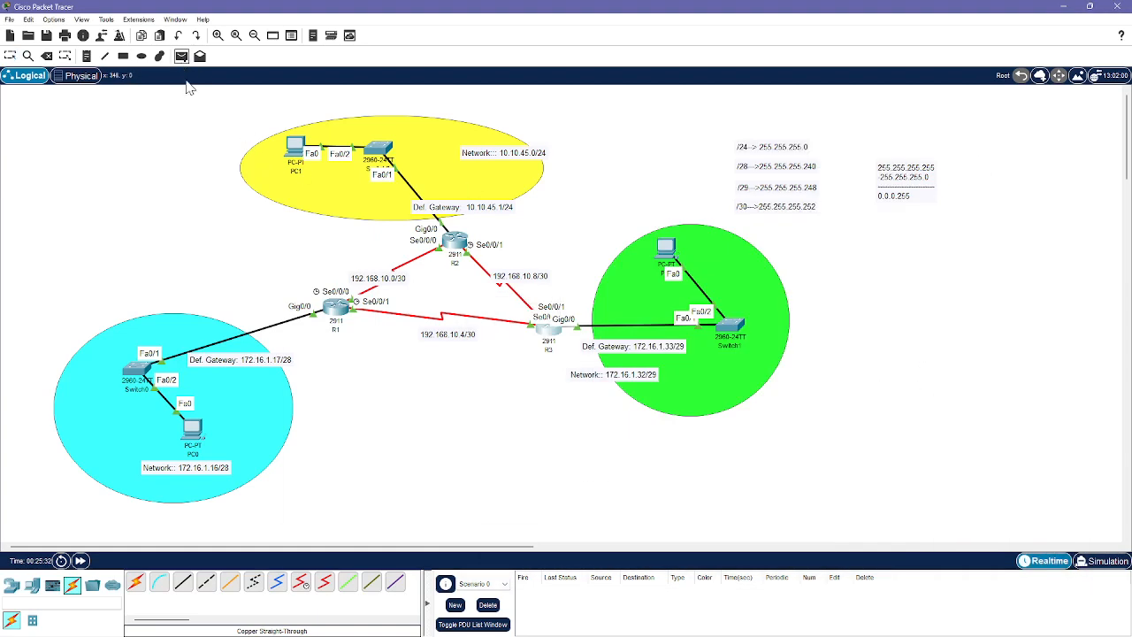
click(192, 441)
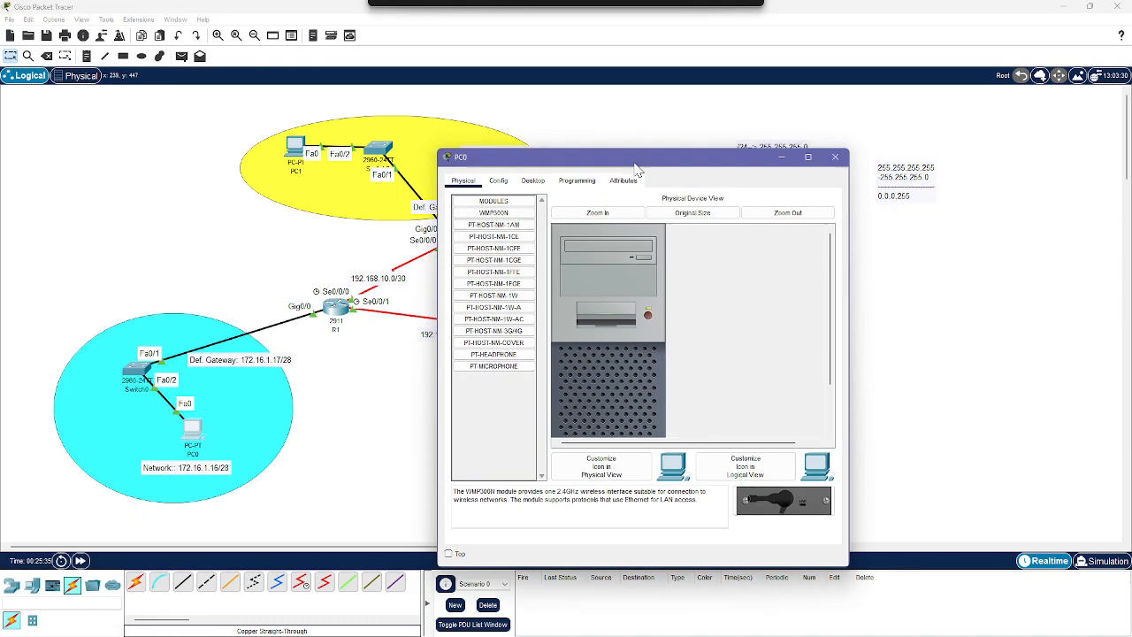
drag(635, 166, 834, 80)
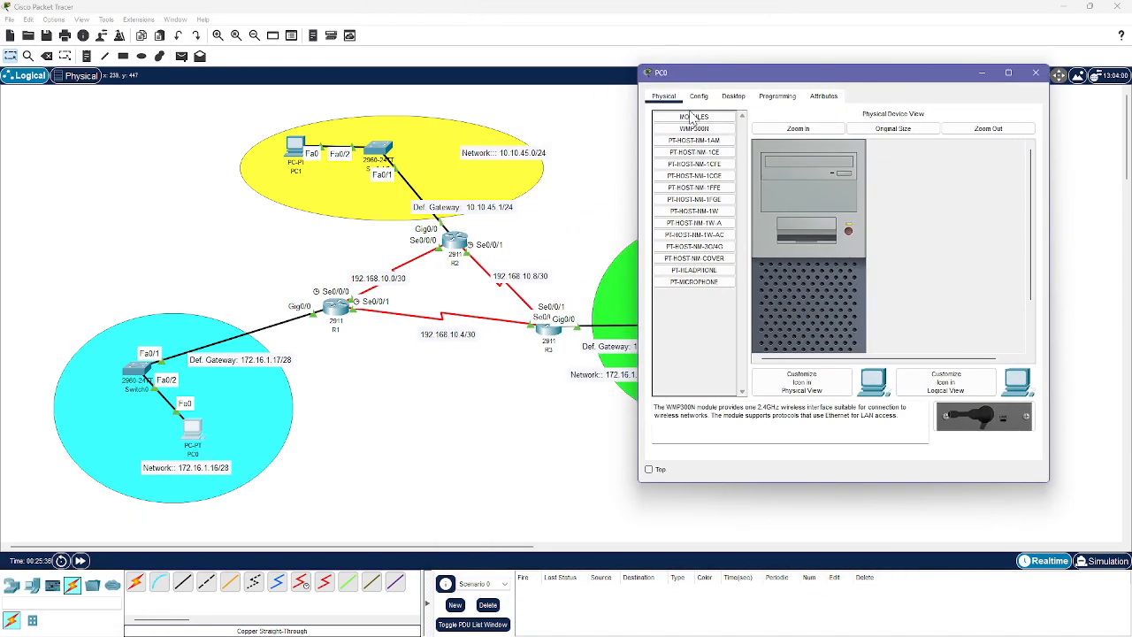
click(731, 97)
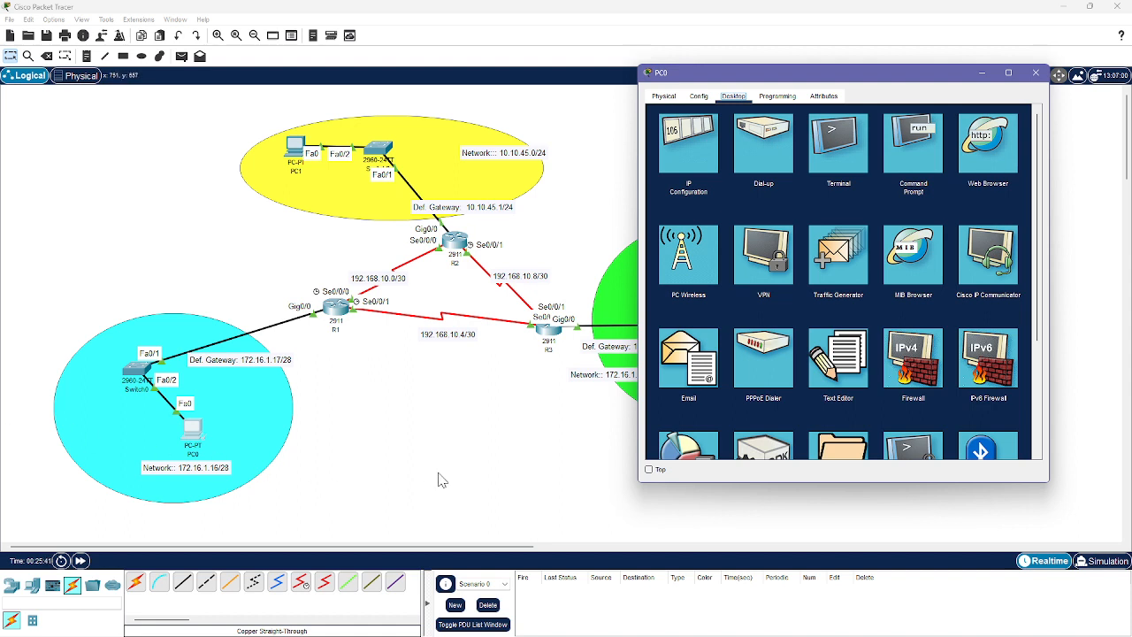
click(366, 478)
- Try to rename the PC in the blue area as PC1
click(195, 454)
drag(197, 453, 162, 452)
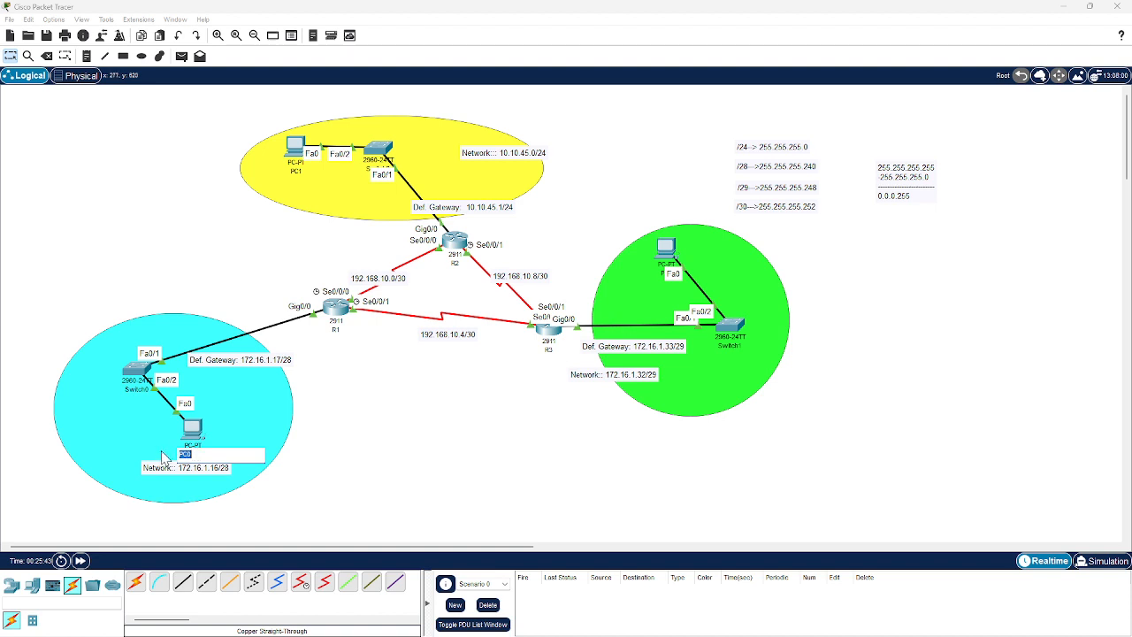
text(PC1)
click(335, 457)
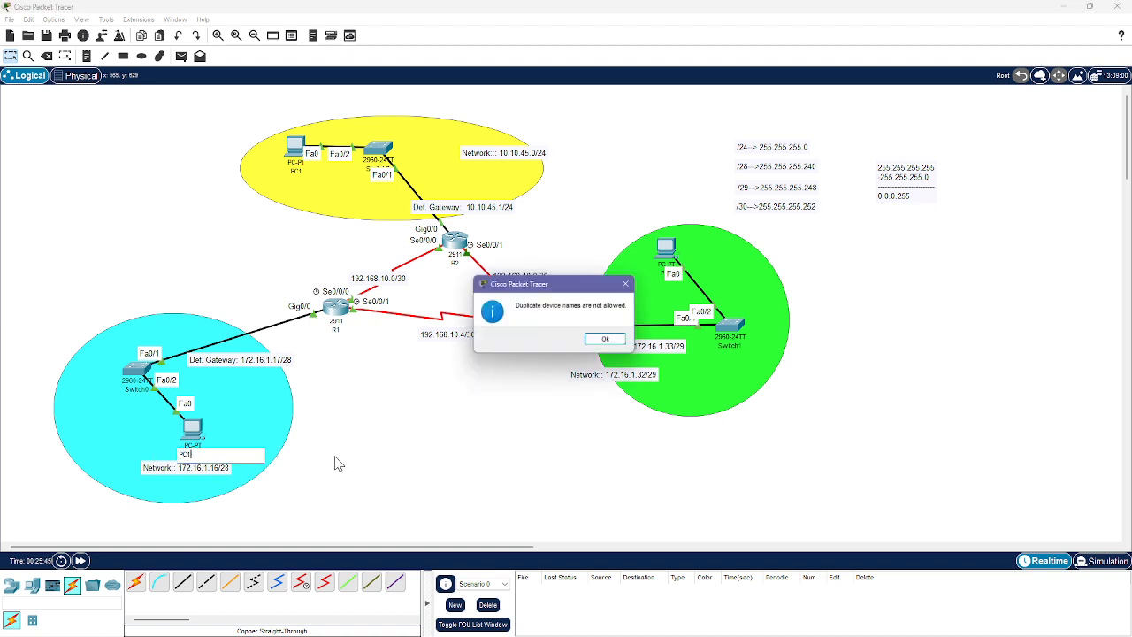
click(614, 339)
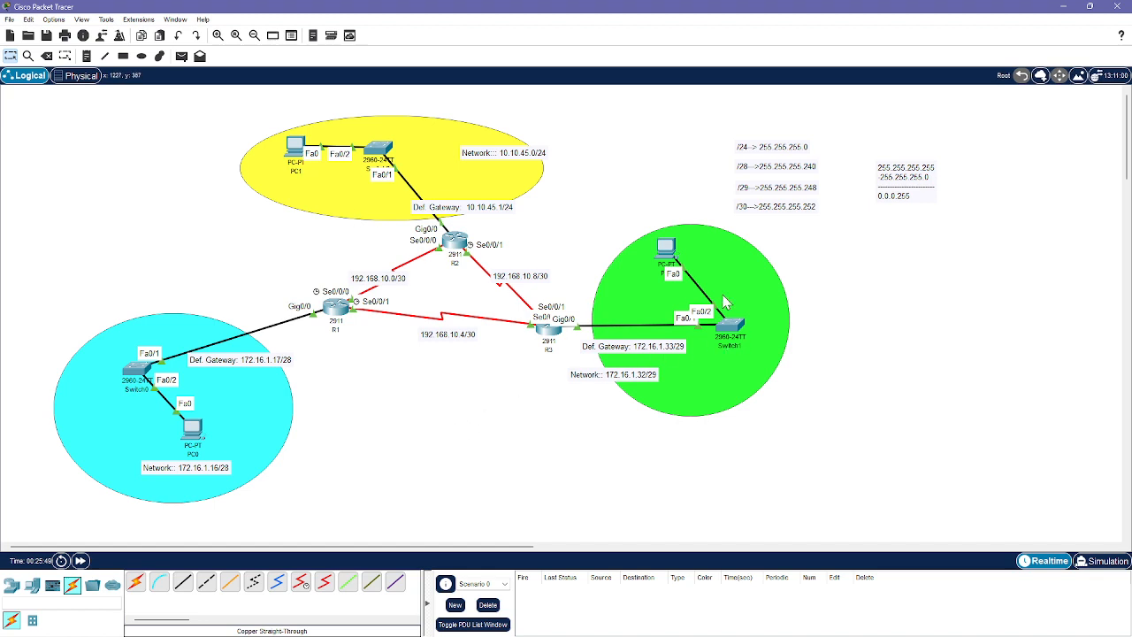
- Rename the PC in the green area and move it slightly down and left, away from its port label
click(666, 273)
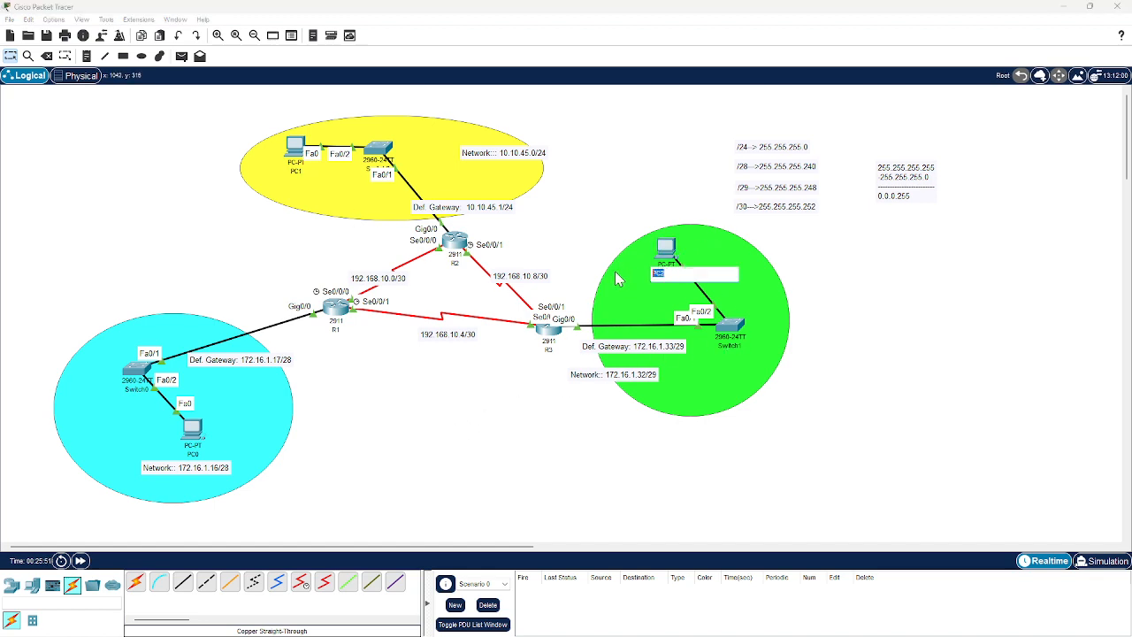
text(PC2)
click(994, 335)
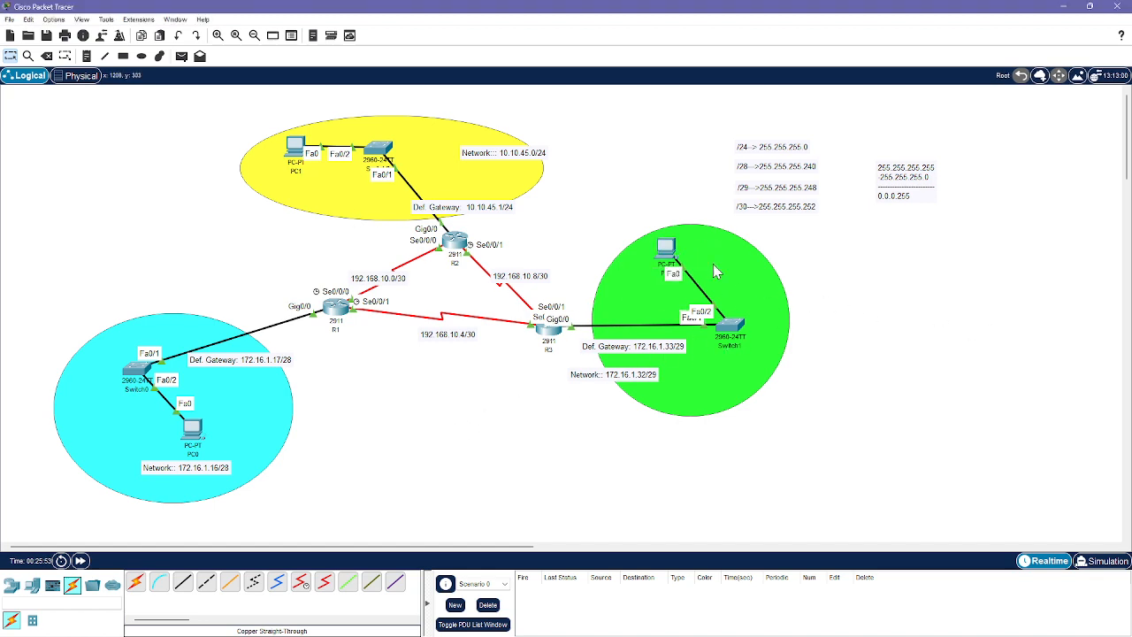
drag(667, 255, 639, 278)
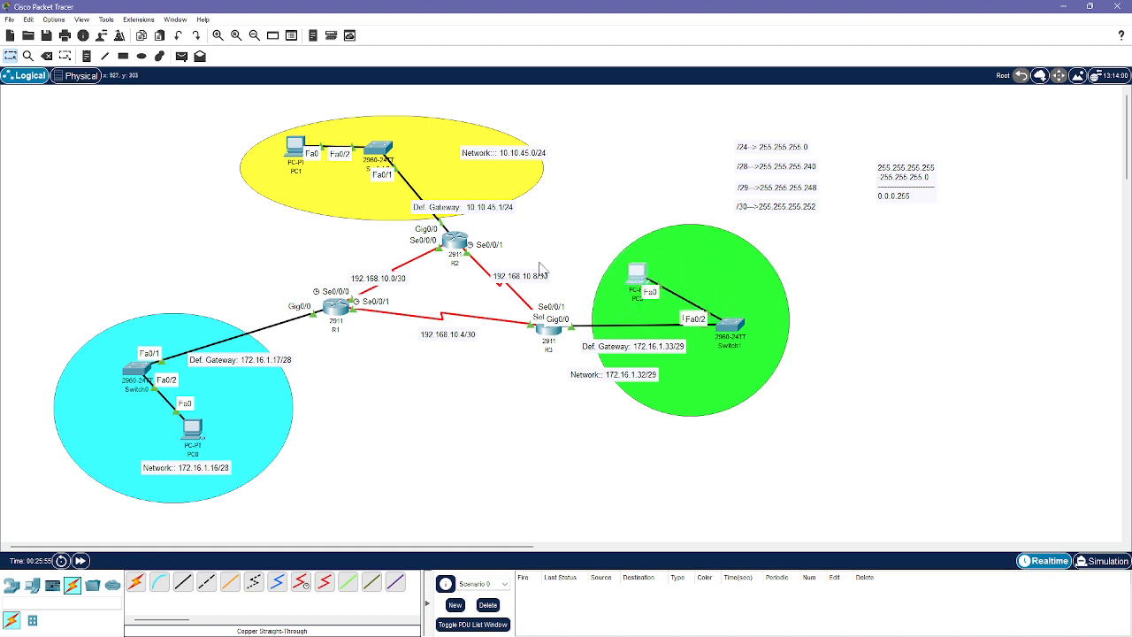
- Rename the PC in the yellow area as PC2 and the PC in the blue area as PC1
click(297, 172)
text(PC2)
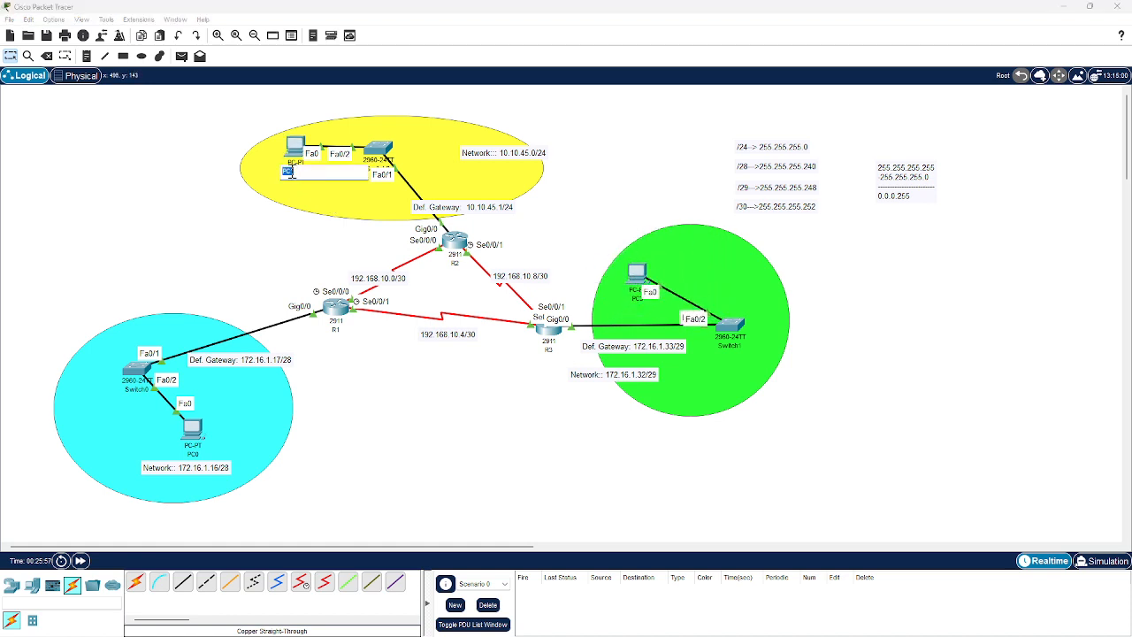
click(400, 391)
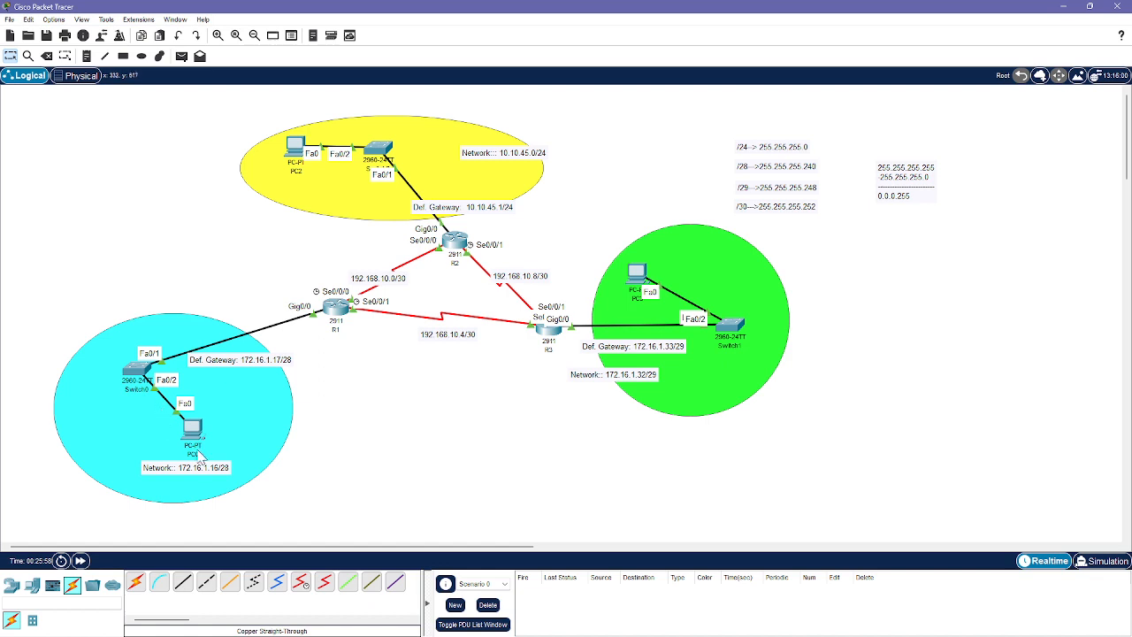
click(202, 455)
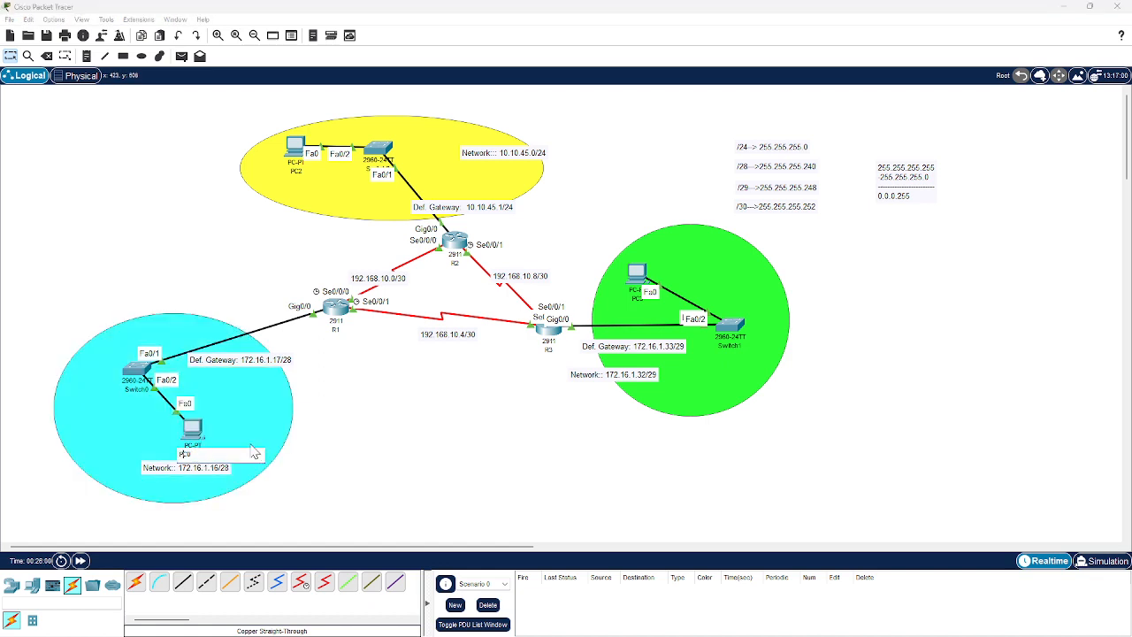
text(PC1)
click(389, 469)
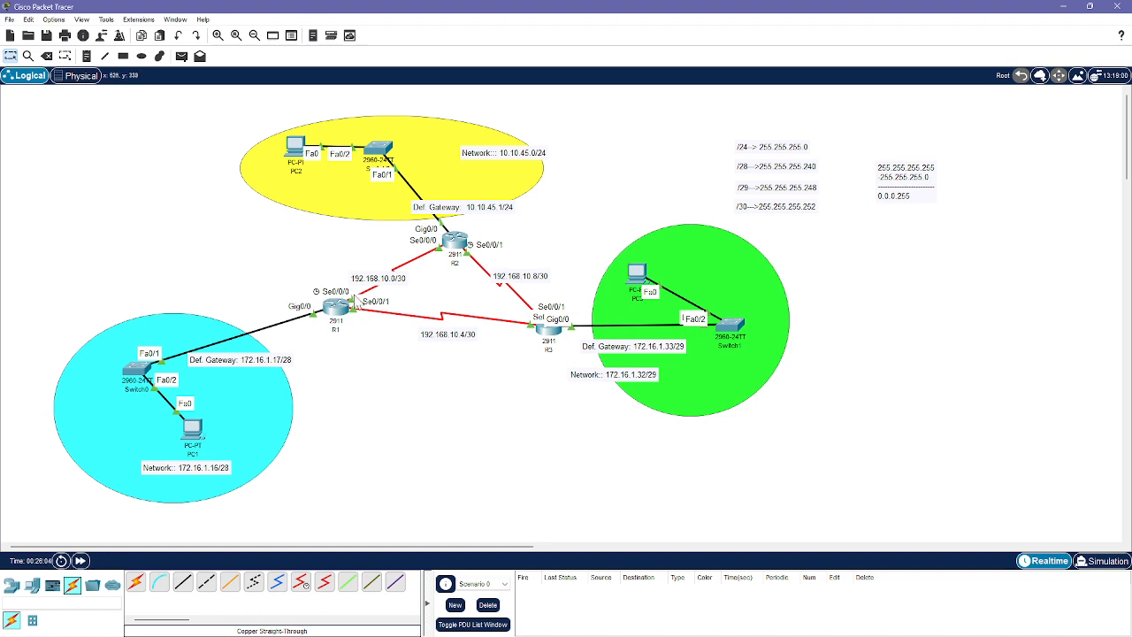
- Give PC1 the static IPv4 address 172.16.1.20 with subnet mask 255.255.255.240
click(195, 428)
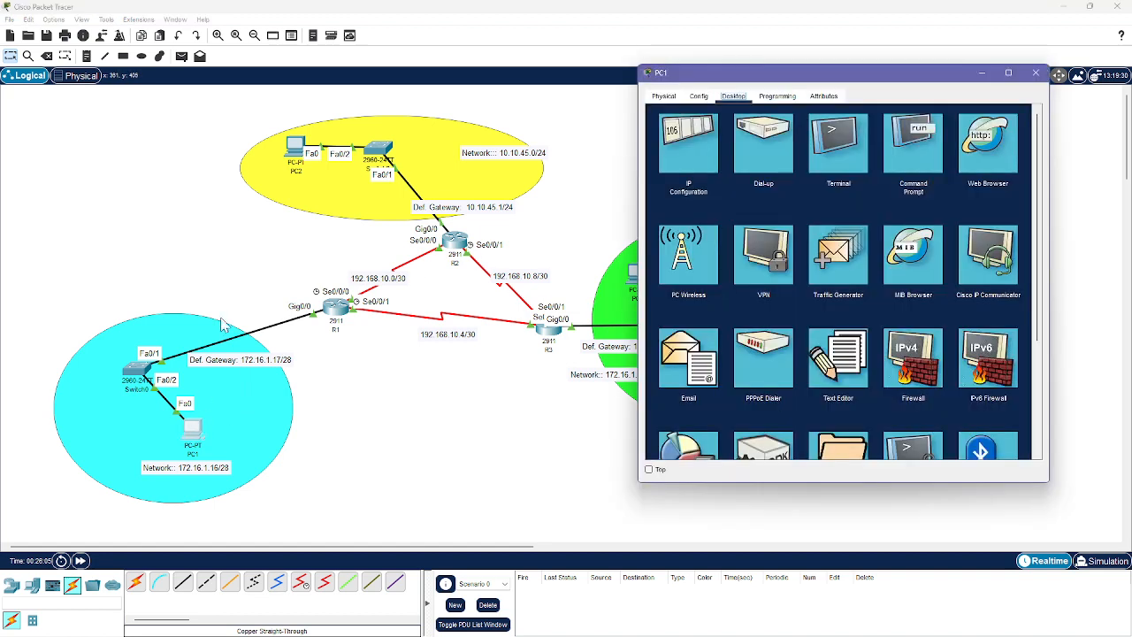
click(694, 158)
click(818, 181)
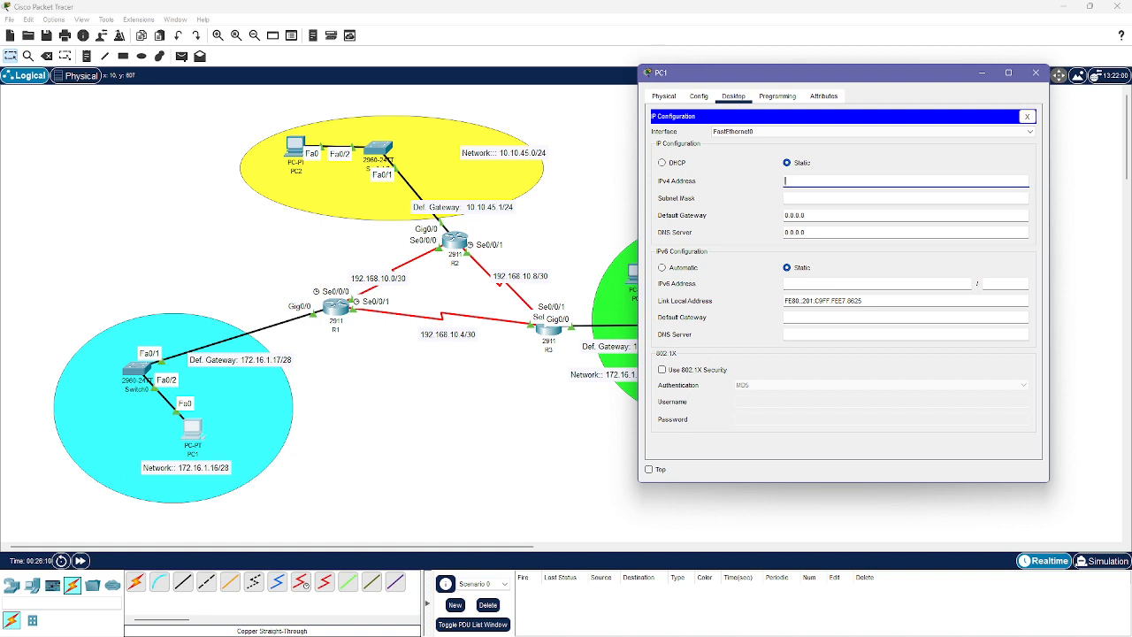
text(172.16.1.20)
click(860, 198)
text(25)
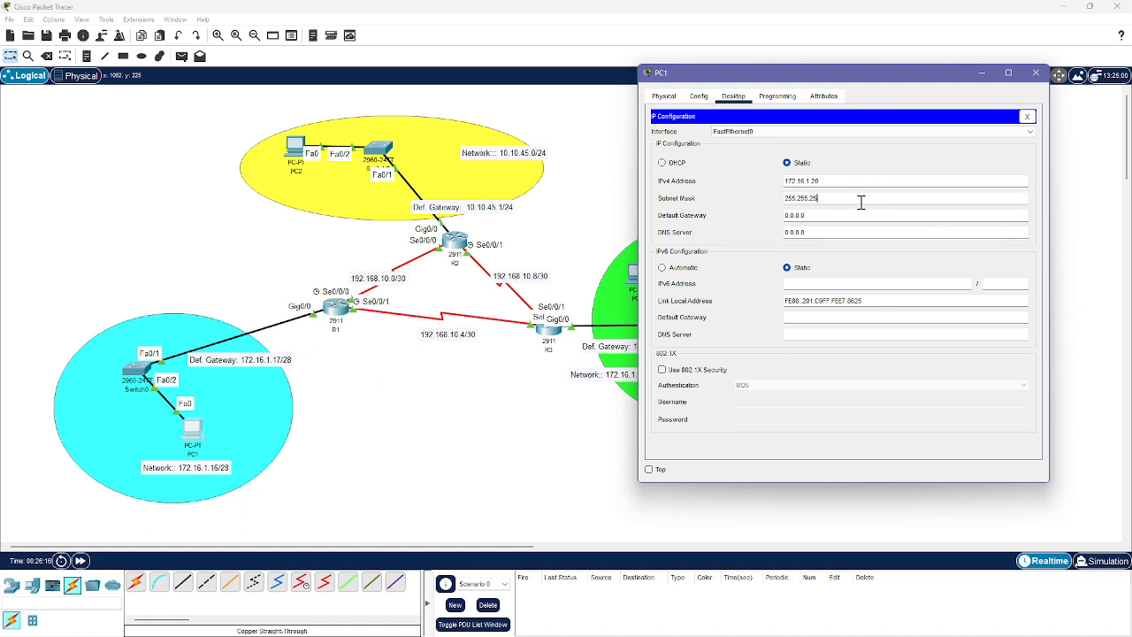
text(5.240)
- Set PC1's default gateway to 172.16.1.17 and close its window
drag(823, 216, 765, 217)
drag(840, 182, 697, 189)
key(ctrl+c)
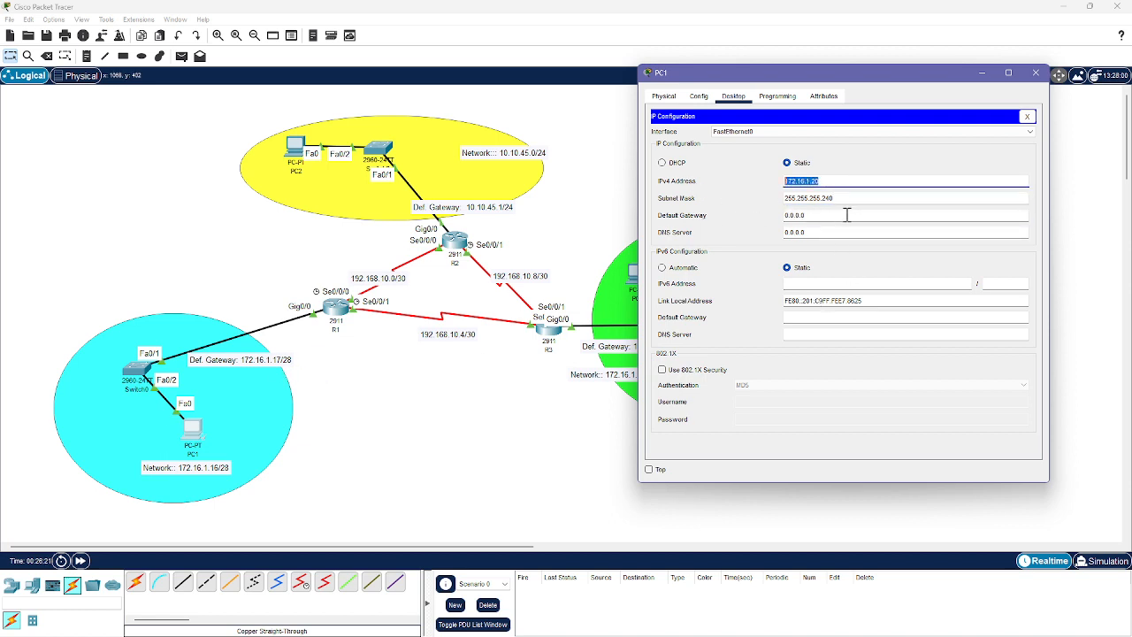
double_click(837, 215)
key(ctrl+v)
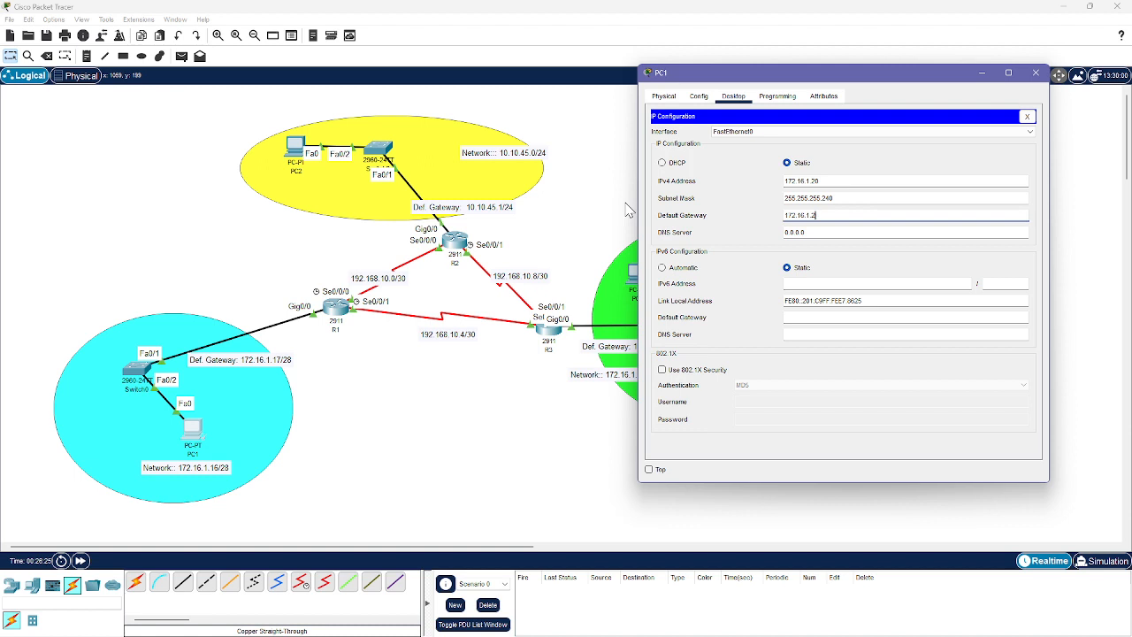
text(7)
click(1097, 221)
click(193, 431)
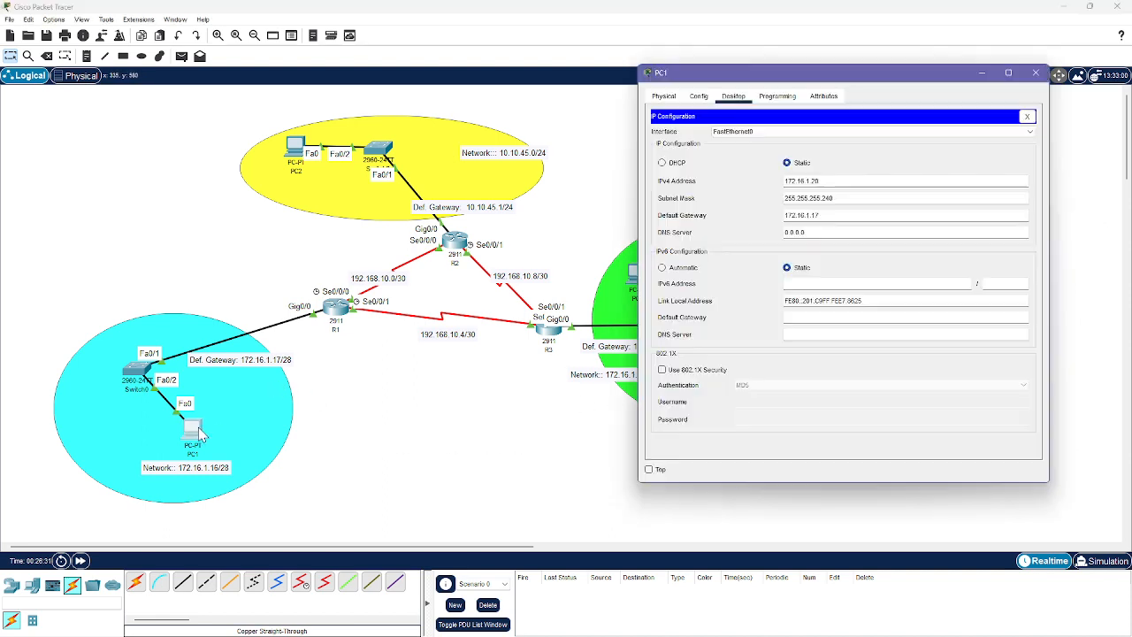
click(1037, 76)
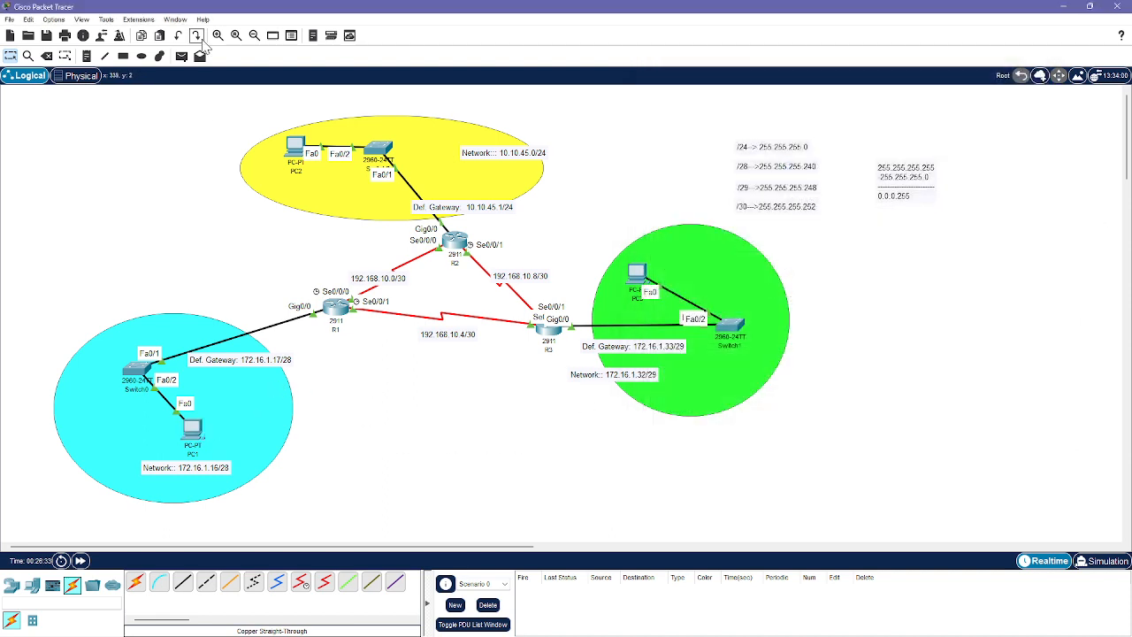
click(181, 56)
click(196, 430)
key(Escape)
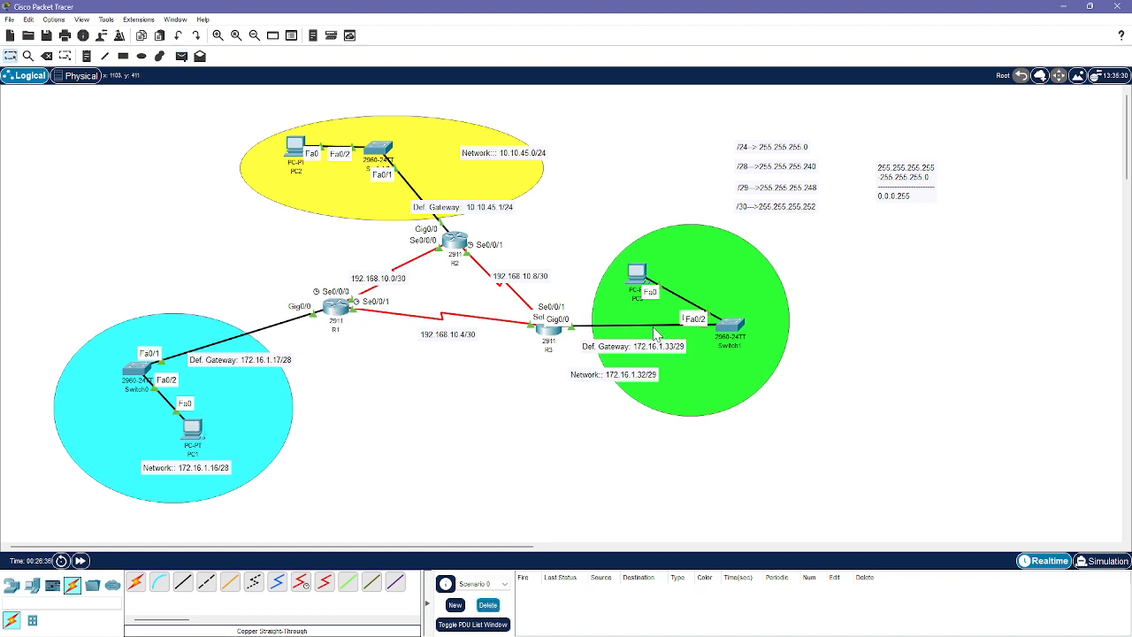
- Open PC2's IP configuration and copy the gateway address 10.10.45.1 from the label in the yellow area
click(639, 273)
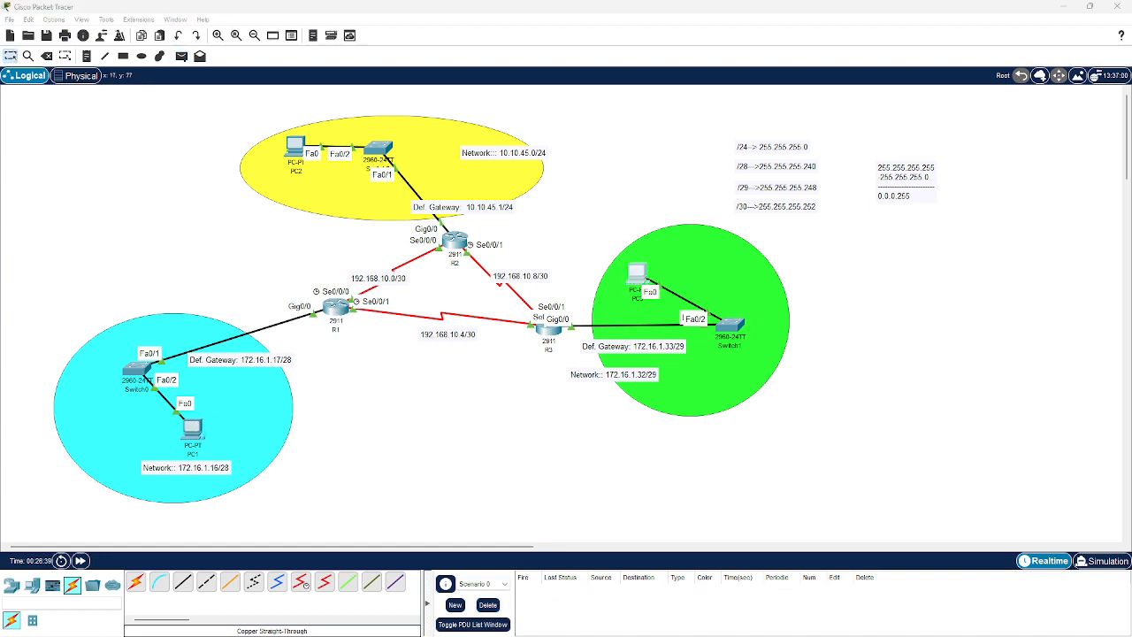
click(265, 71)
click(291, 147)
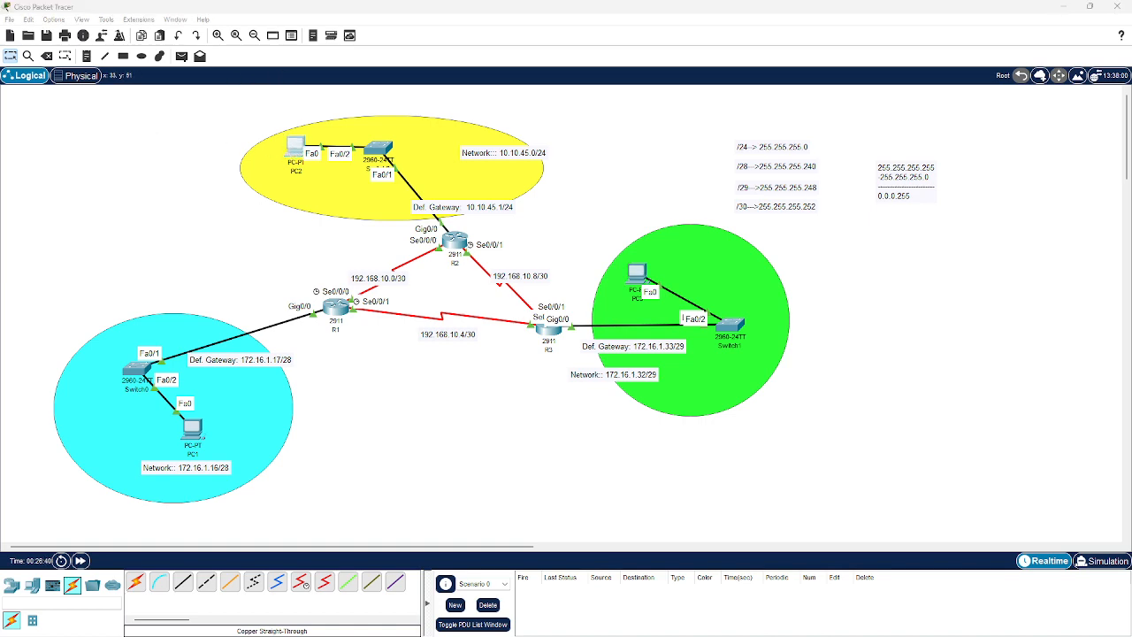
click(754, 133)
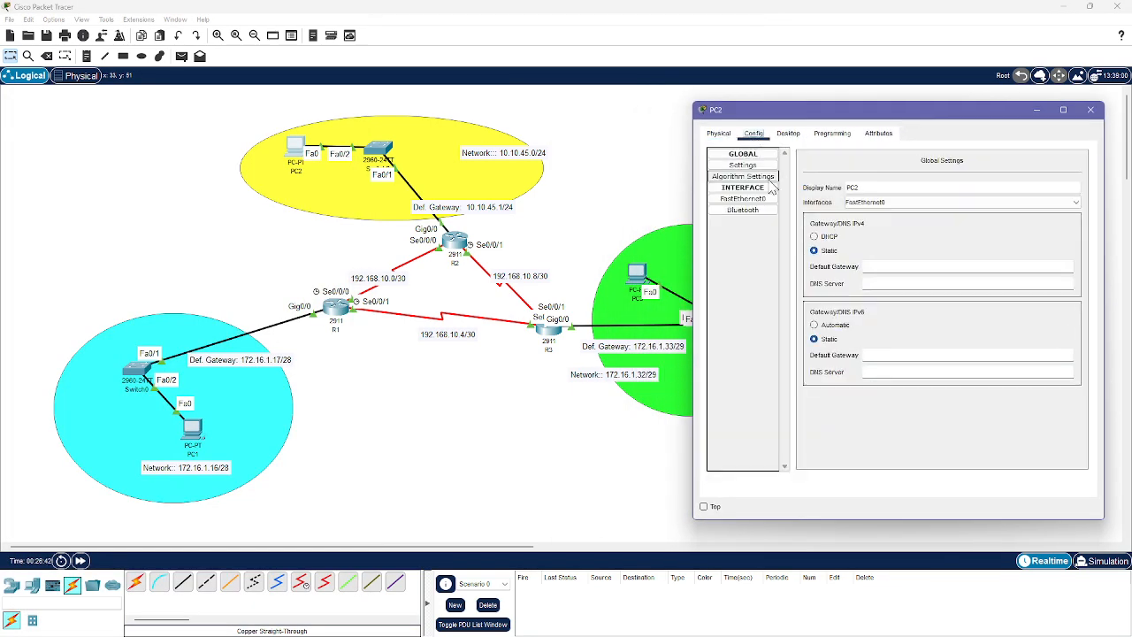
click(788, 133)
click(748, 181)
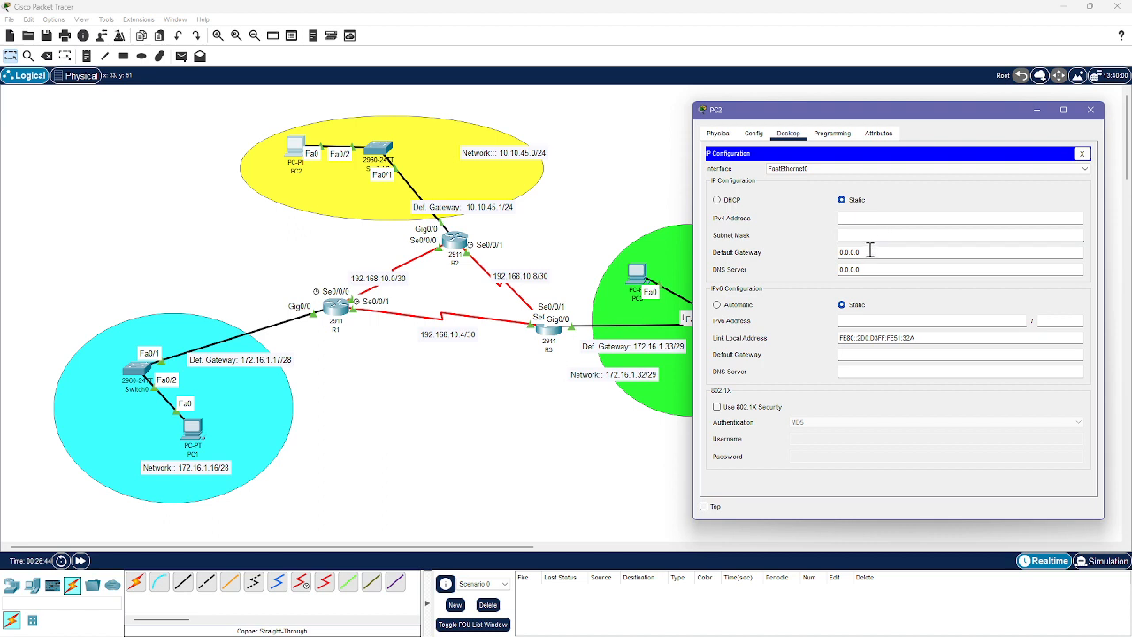
double_click(487, 208)
drag(456, 204, 483, 205)
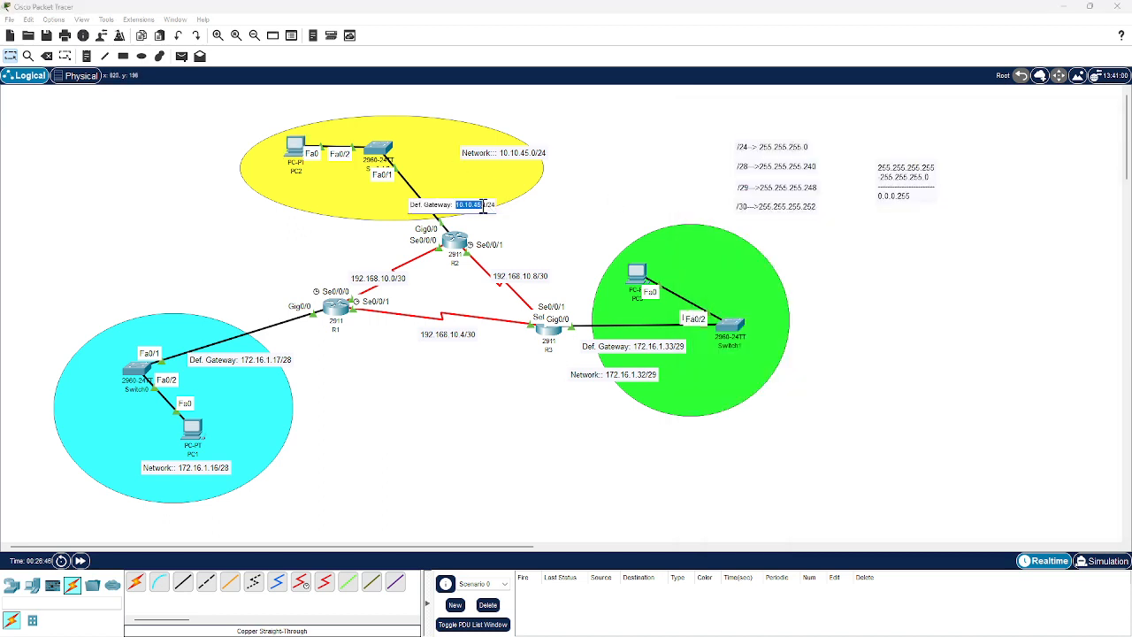
click(571, 207)
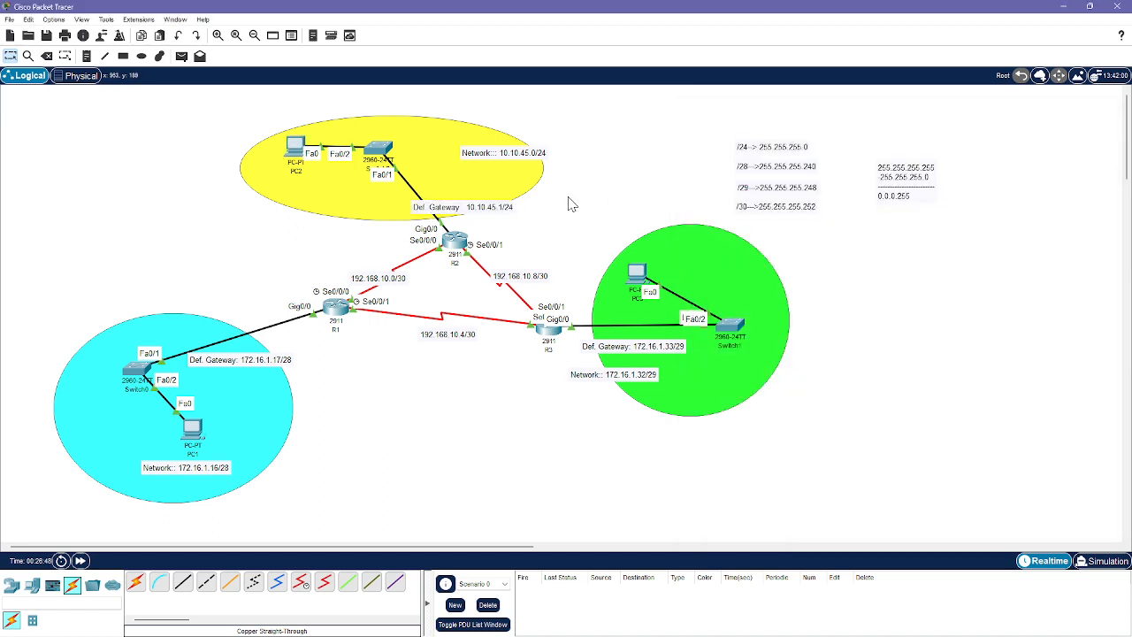
- Set PC2's default gateway to 10.10.45.1 and its subnet mask to 255.255.255.0
click(288, 157)
click(898, 237)
key(ctrl+v)
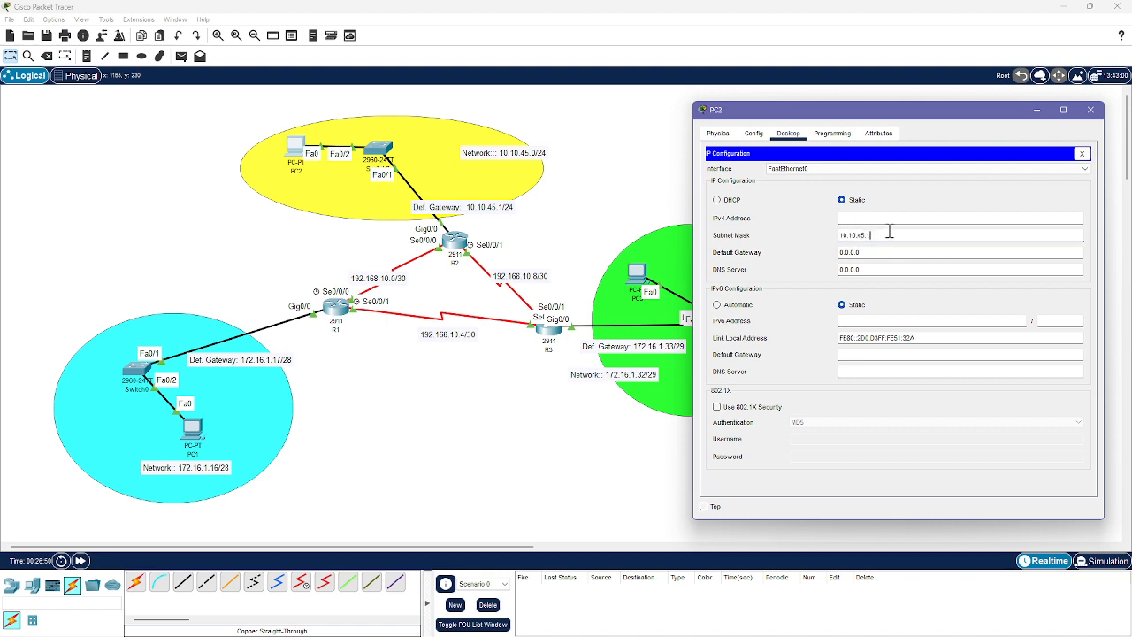
drag(885, 235, 780, 231)
key(BackSpace)
drag(860, 253, 783, 247)
key(ctrl+v)
click(855, 237)
text(255.255.255.0)
- Give PC2 the IPv4 address 10.10.45.10, based on its default gateway address, and close its window
drag(876, 253, 785, 253)
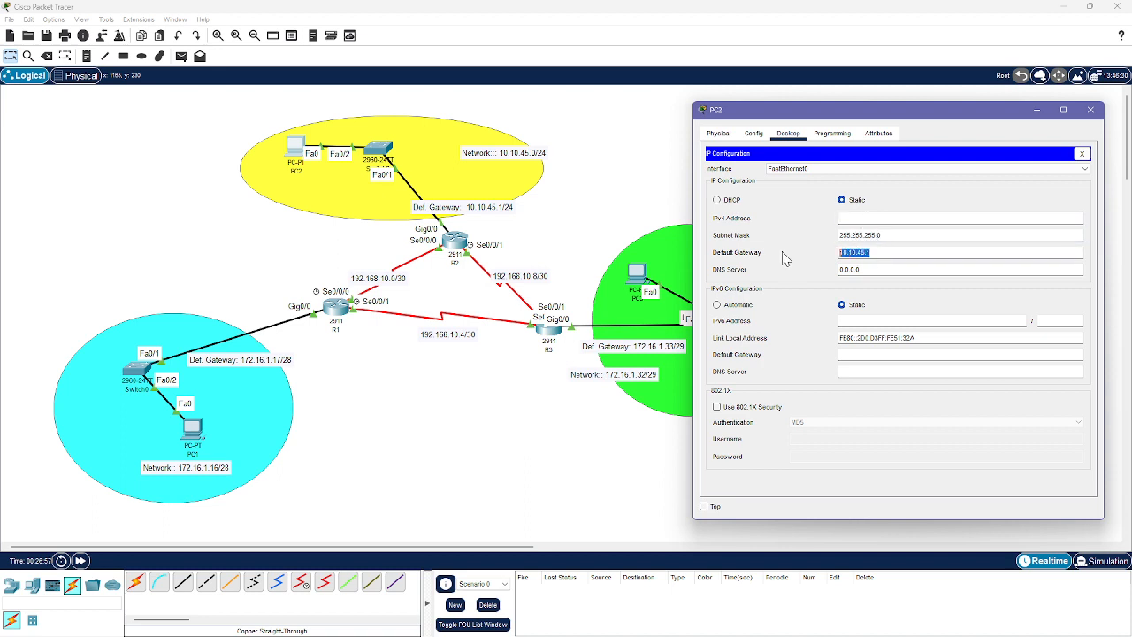
click(876, 218)
key(ctrl+v)
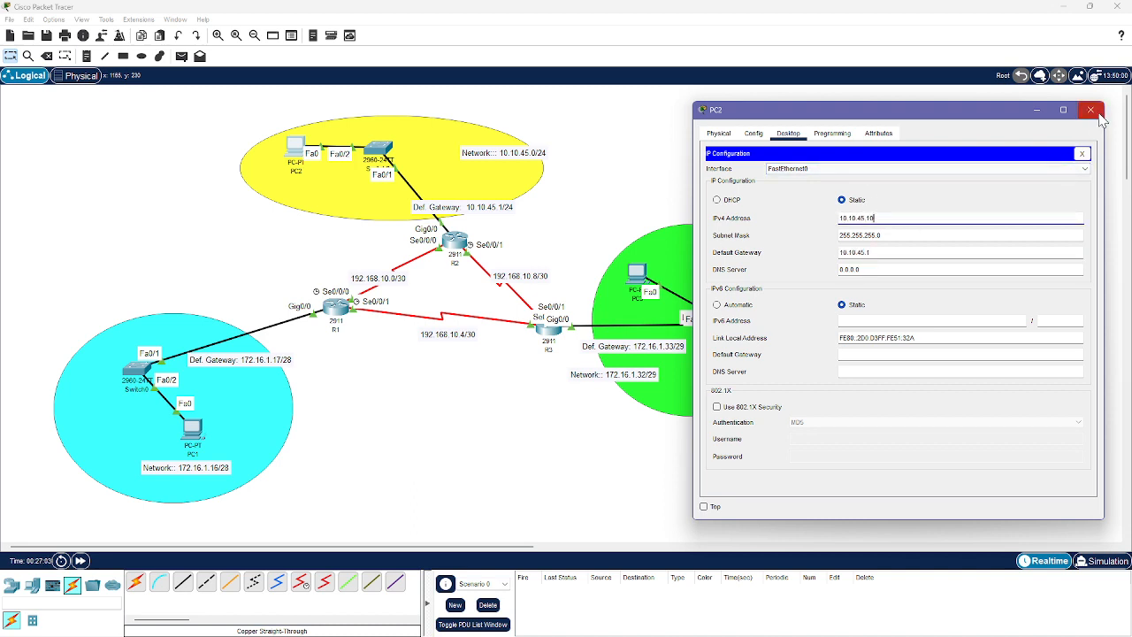
click(1093, 110)
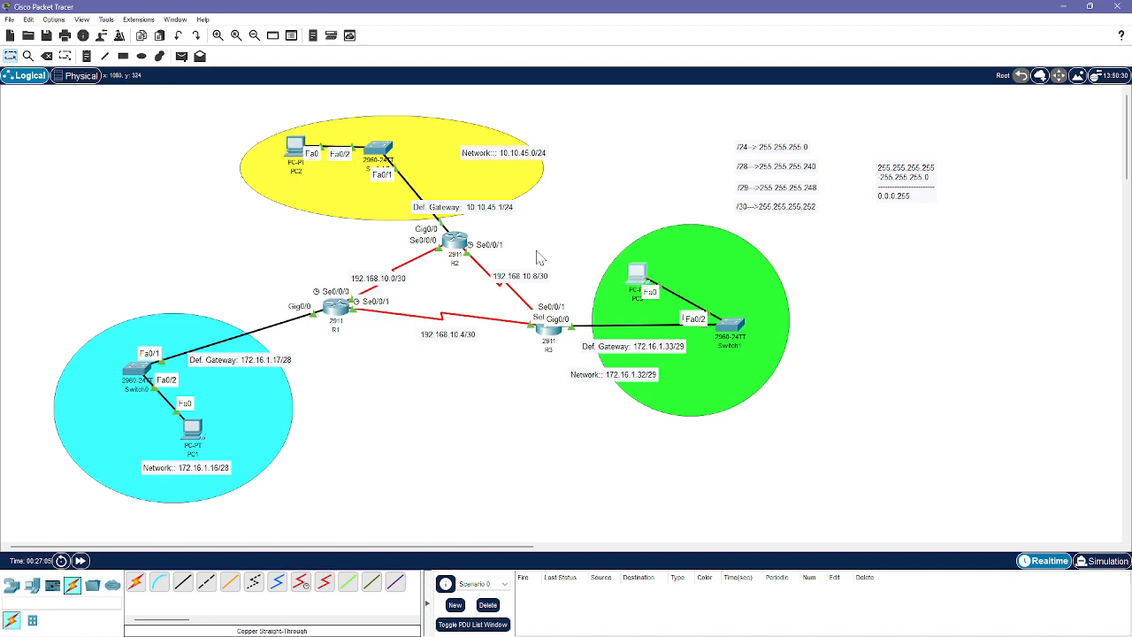
- Open the IP configuration of PC3 in the green area
click(637, 274)
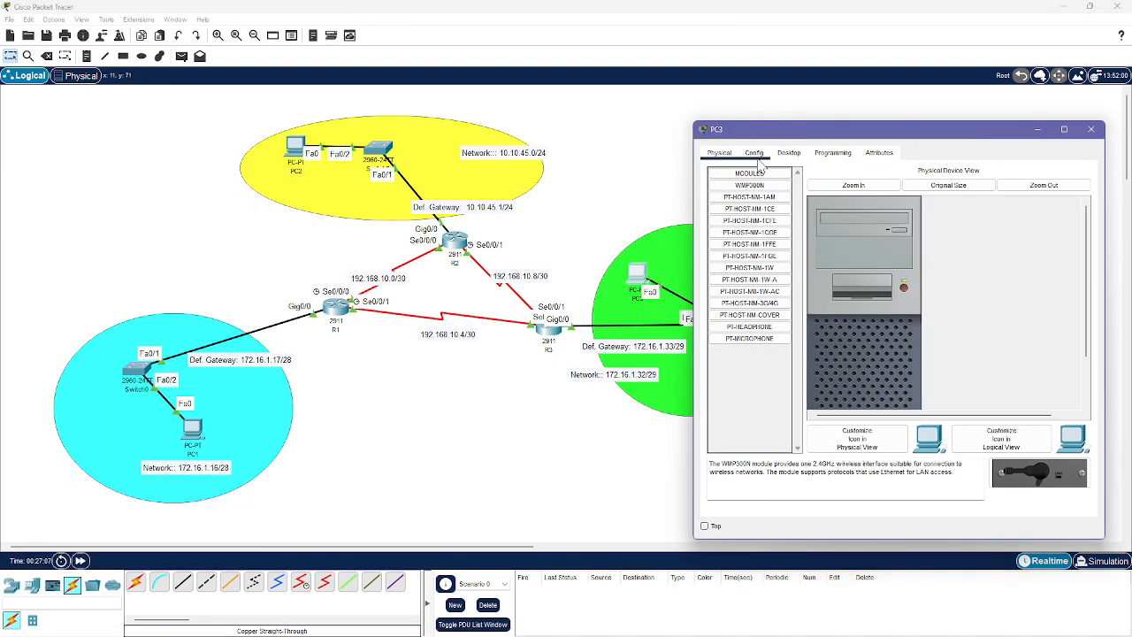
click(790, 152)
click(737, 177)
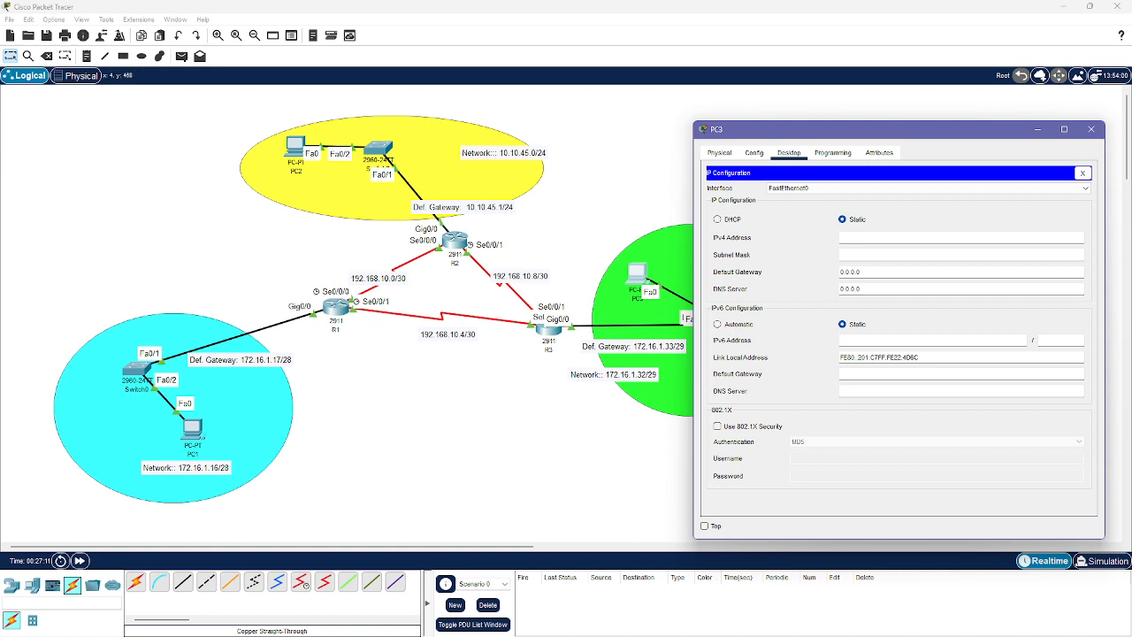
- Try to give PC3 the static IPv4 address 172.16.1.35
click(895, 239)
text(172.16.1.35)
click(874, 255)
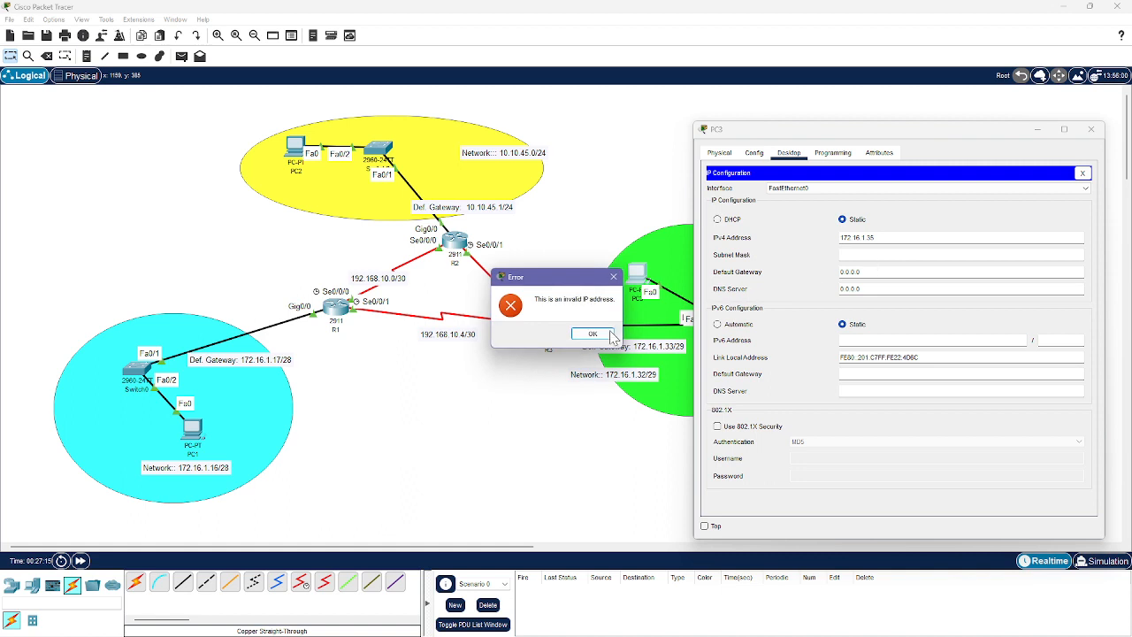
click(588, 332)
click(867, 256)
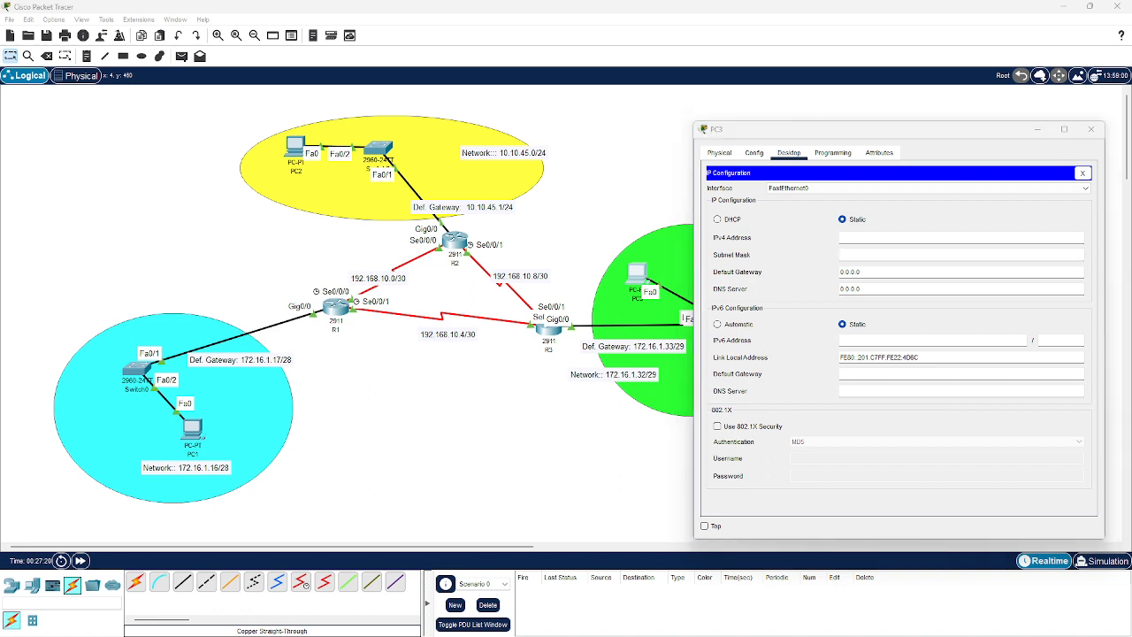
- Set PC3's default gateway to 172.16.1.33 and its IPv4 address to 172.16.1.35
double_click(882, 270)
key(ctrl+v)
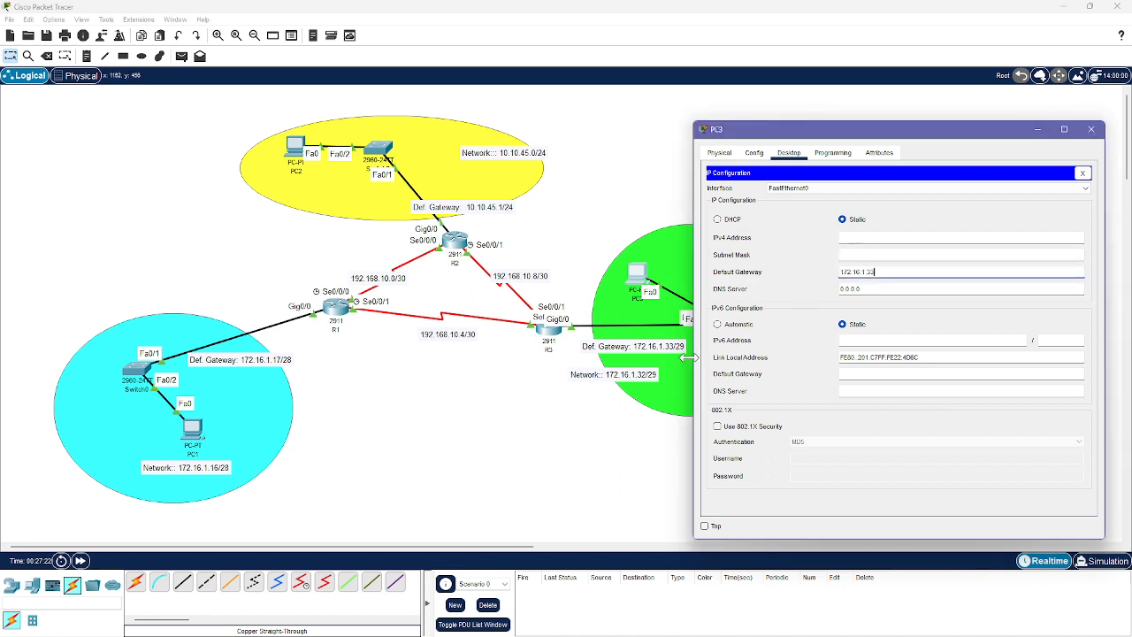
click(863, 237)
key(ctrl+v)
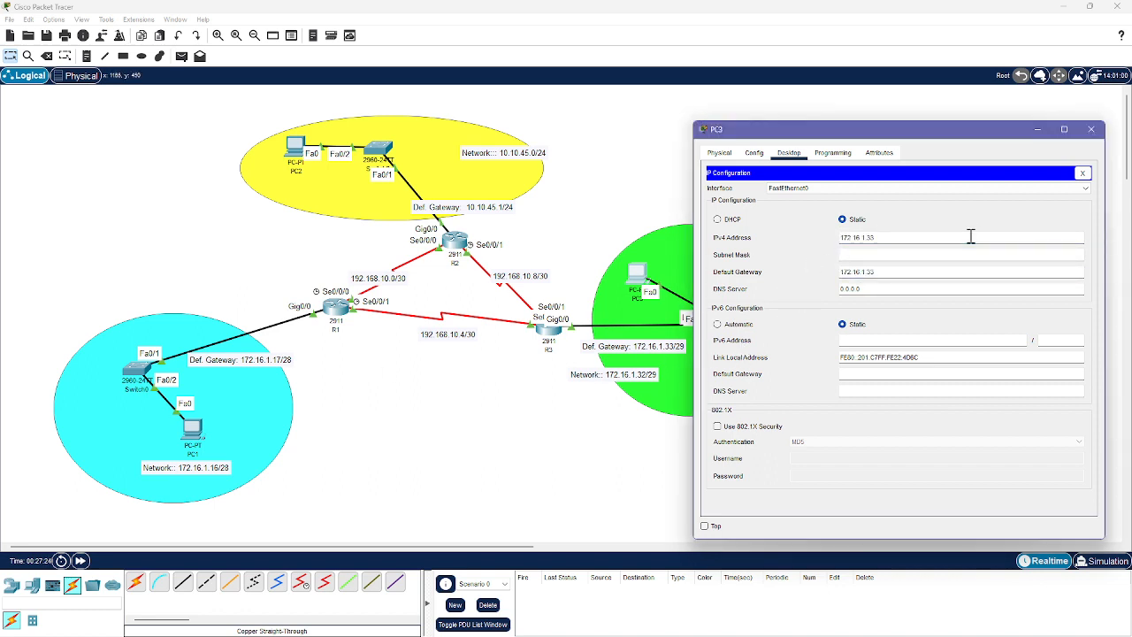
text(5)
- Set PC3's subnet mask to 255.255.255.248 and close its window
click(872, 256)
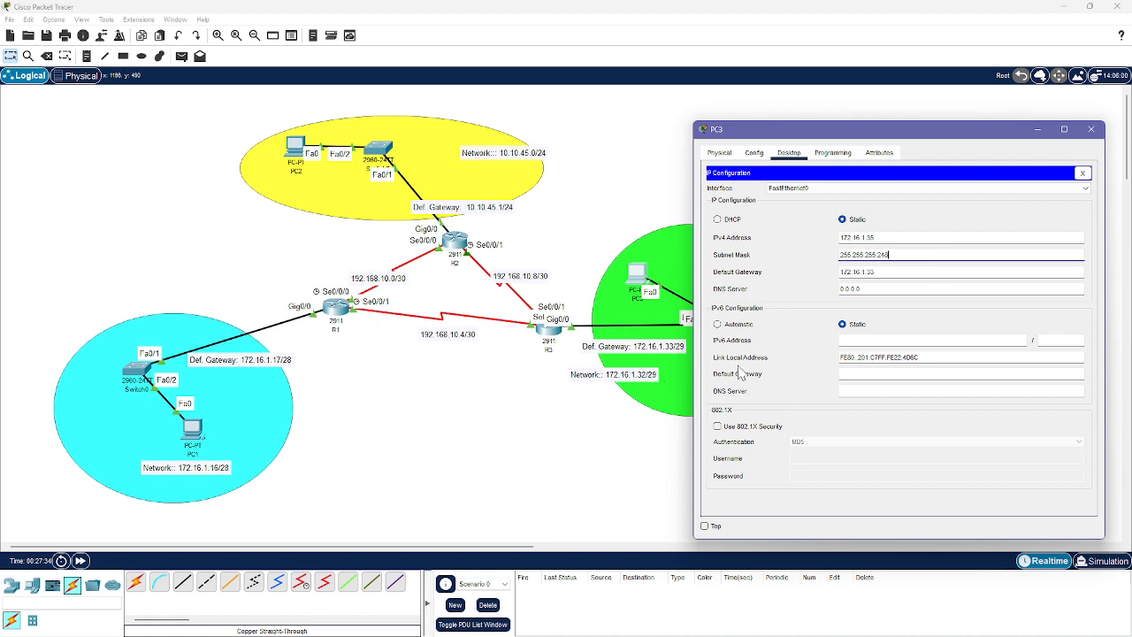
drag(897, 255, 807, 256)
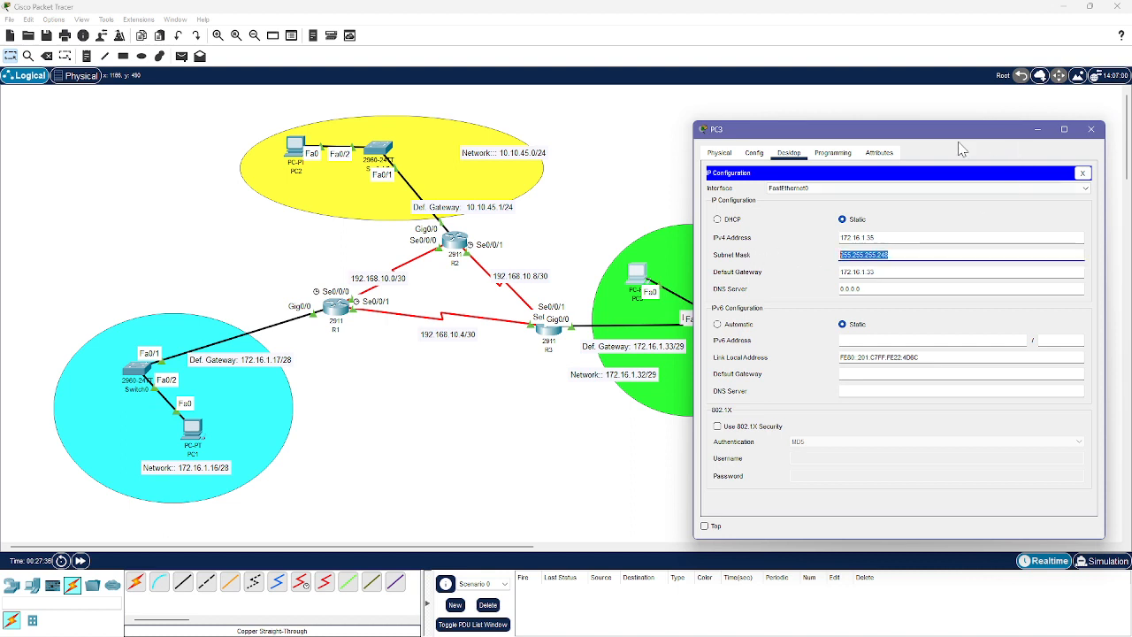
click(1092, 129)
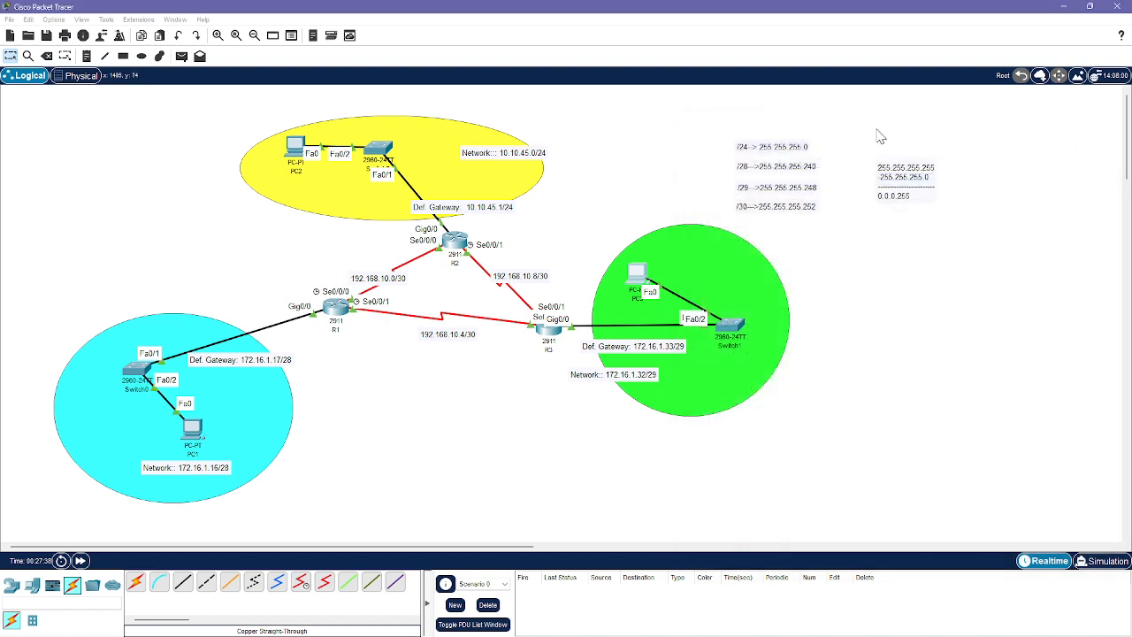
- Send a simple PDU from PC1 to PC3, clear the scenario's PDU list, and repeat the same test
click(182, 56)
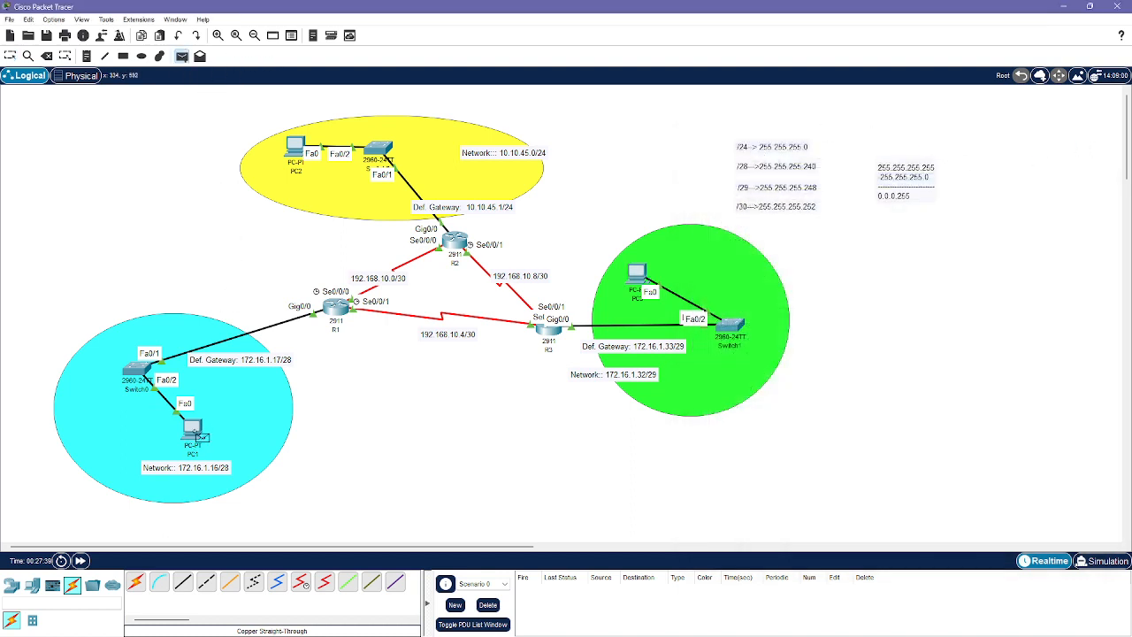
click(640, 280)
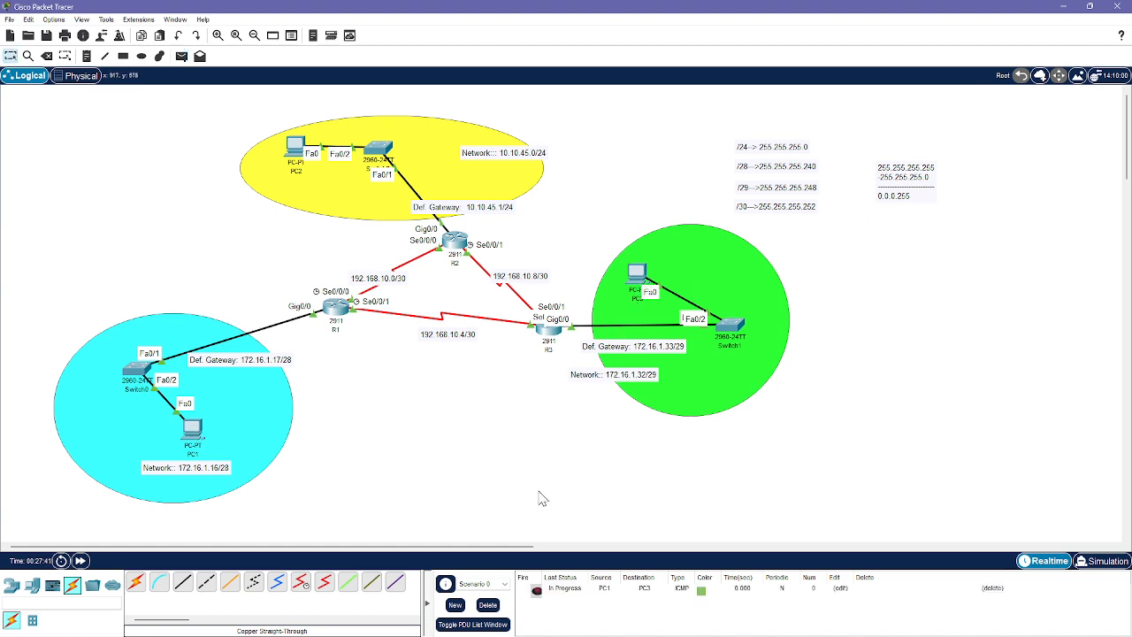
click(488, 604)
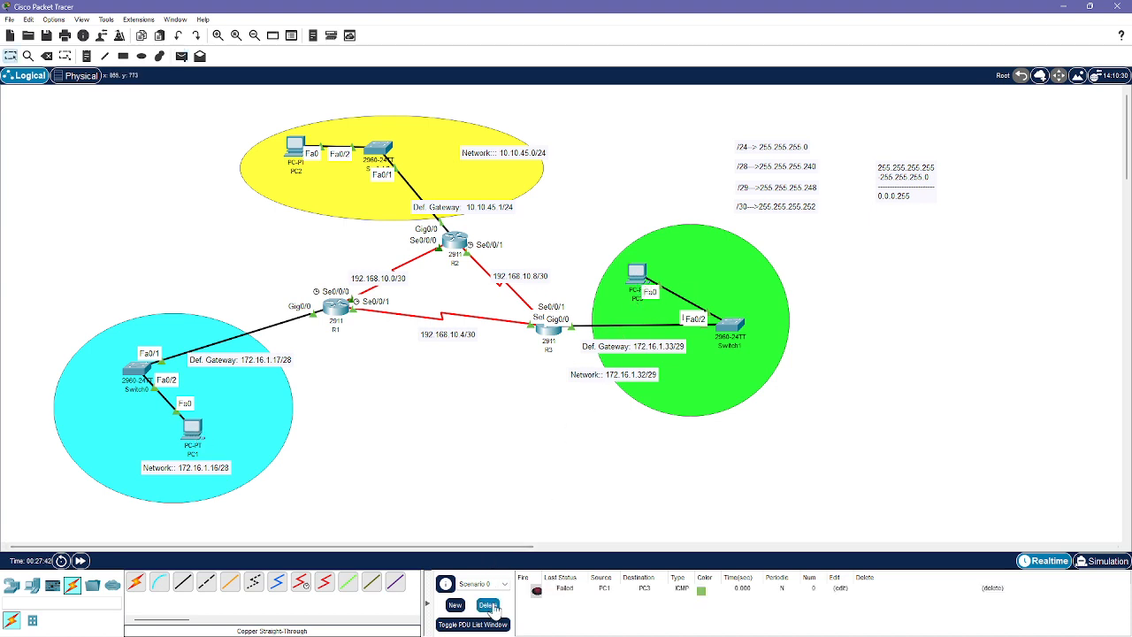
click(181, 55)
click(192, 430)
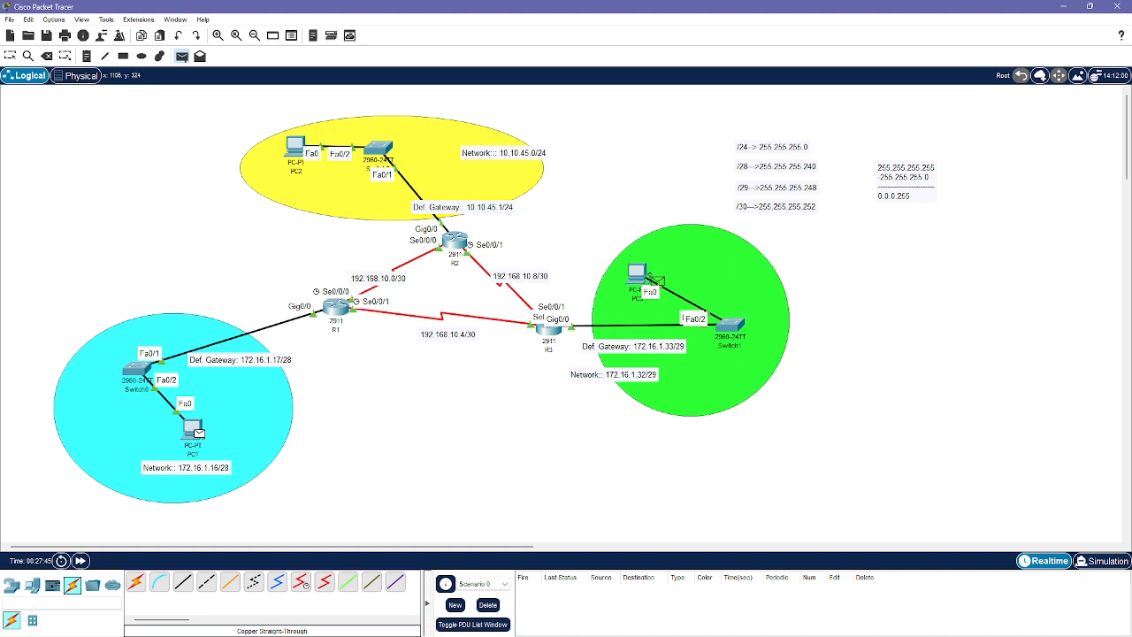
click(644, 278)
- Send a simple PDU from PC1 to PC2 twice and clear the scenario's PDU list
click(181, 56)
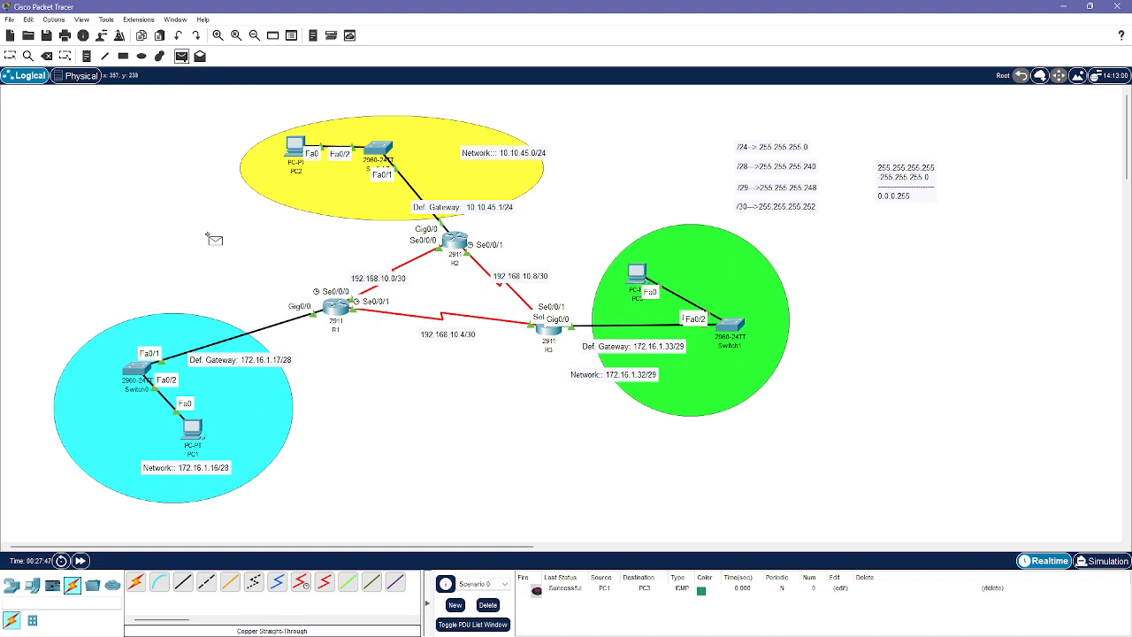
click(193, 431)
click(295, 147)
click(181, 55)
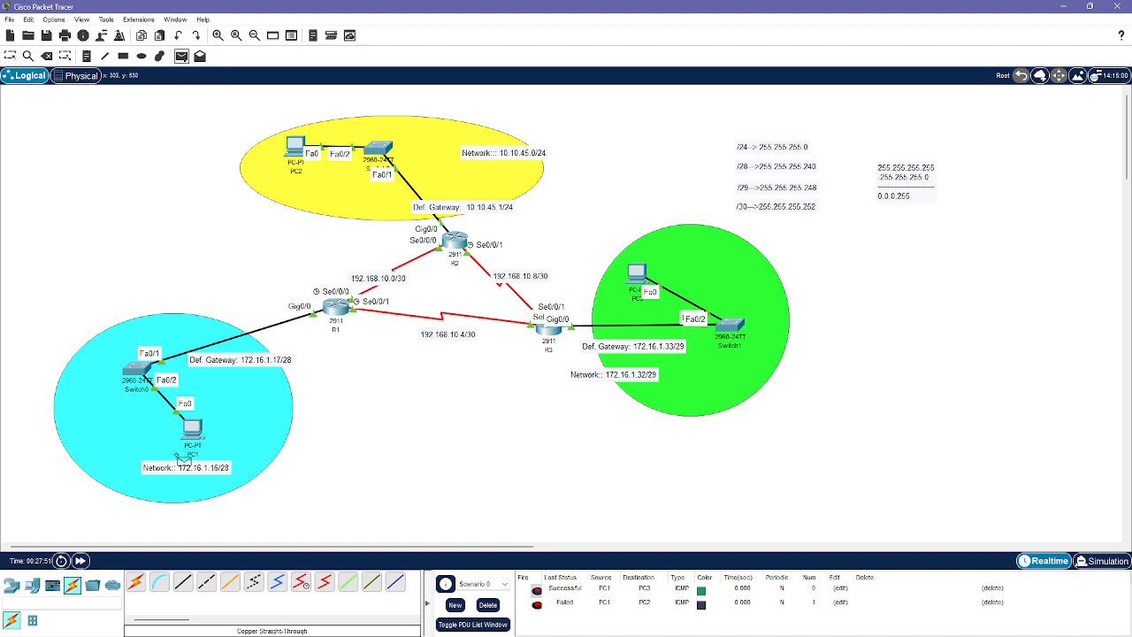
click(298, 147)
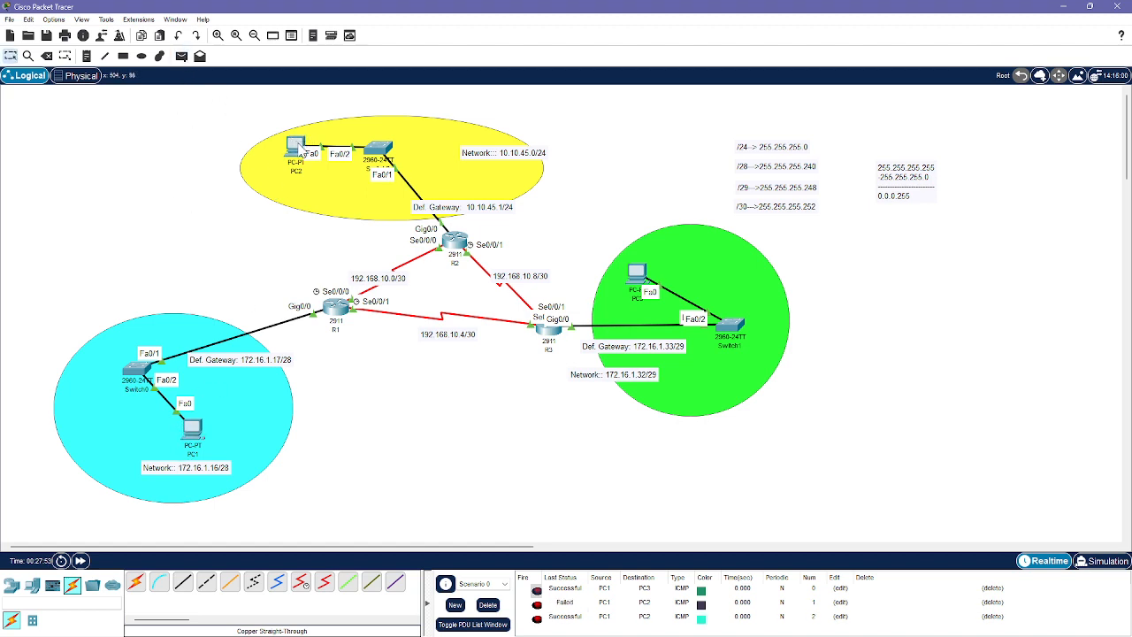
click(487, 605)
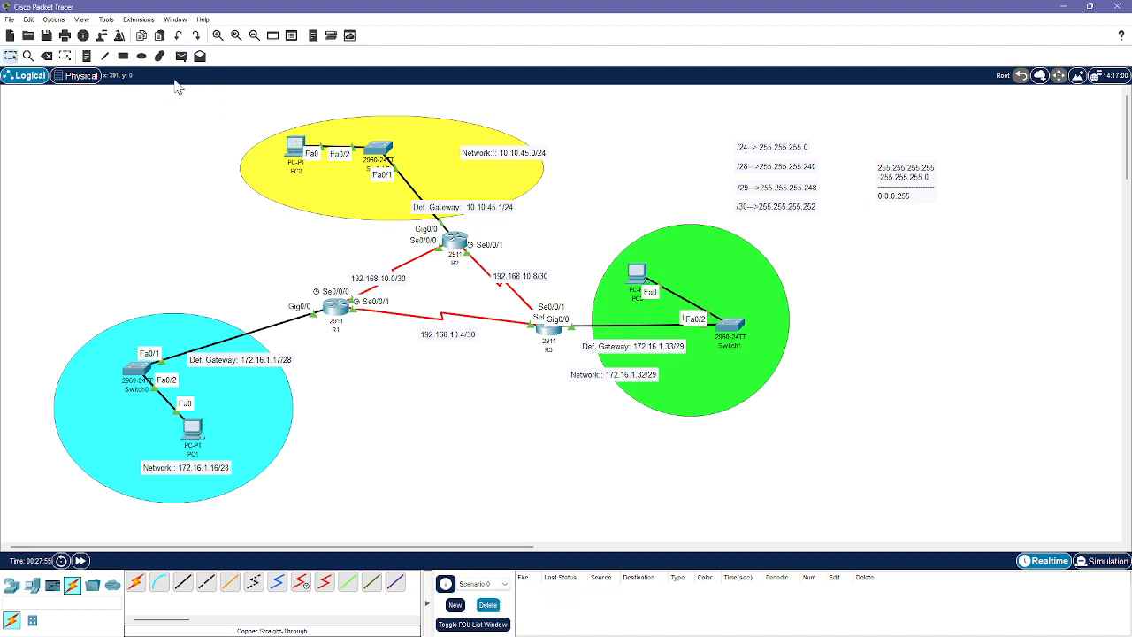
- Test connectivity with a simple PDU from PC2 to PC1 and clear the scenario's PDU list
click(181, 56)
click(295, 145)
click(195, 431)
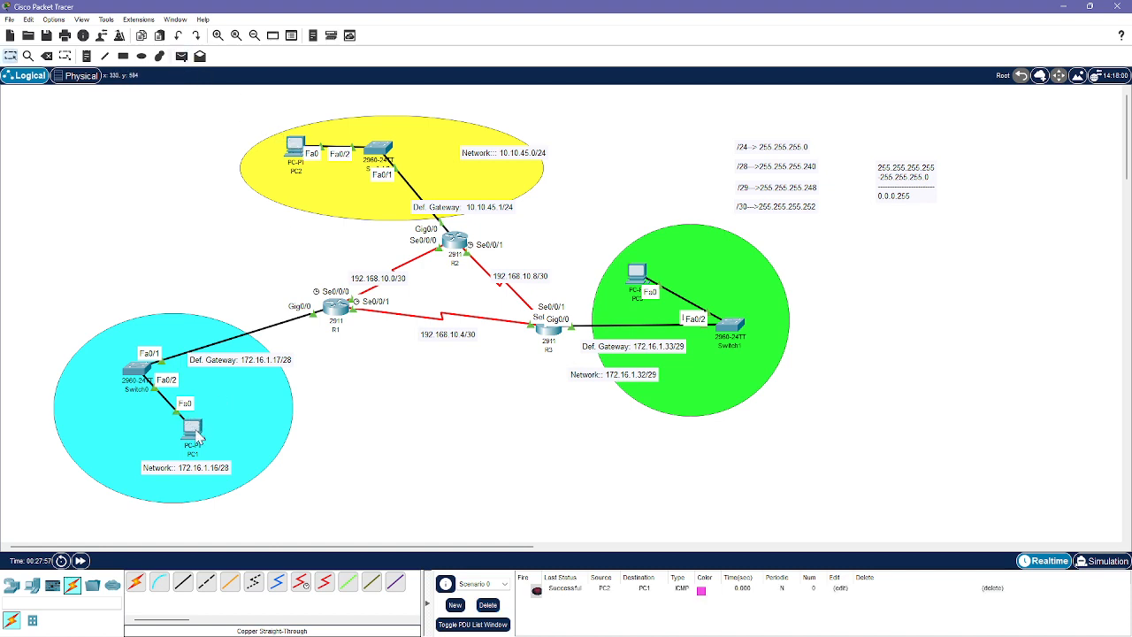
click(491, 605)
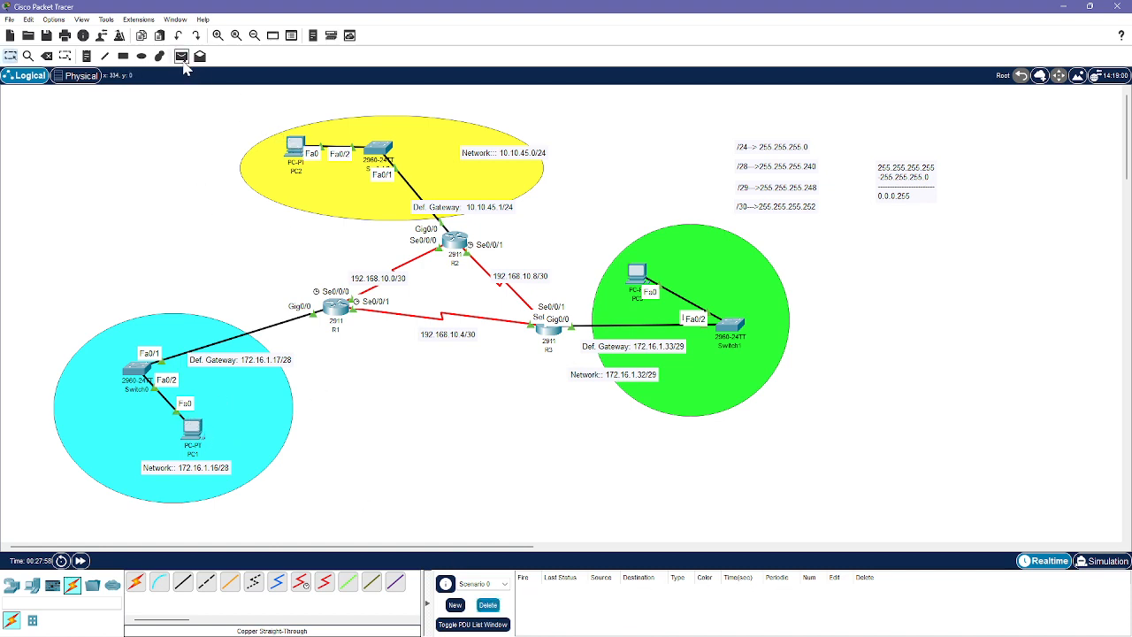
- Test connectivity with a simple PDU from PC2 to PC3 and clear the scenario's PDU list
click(181, 56)
click(298, 147)
click(654, 278)
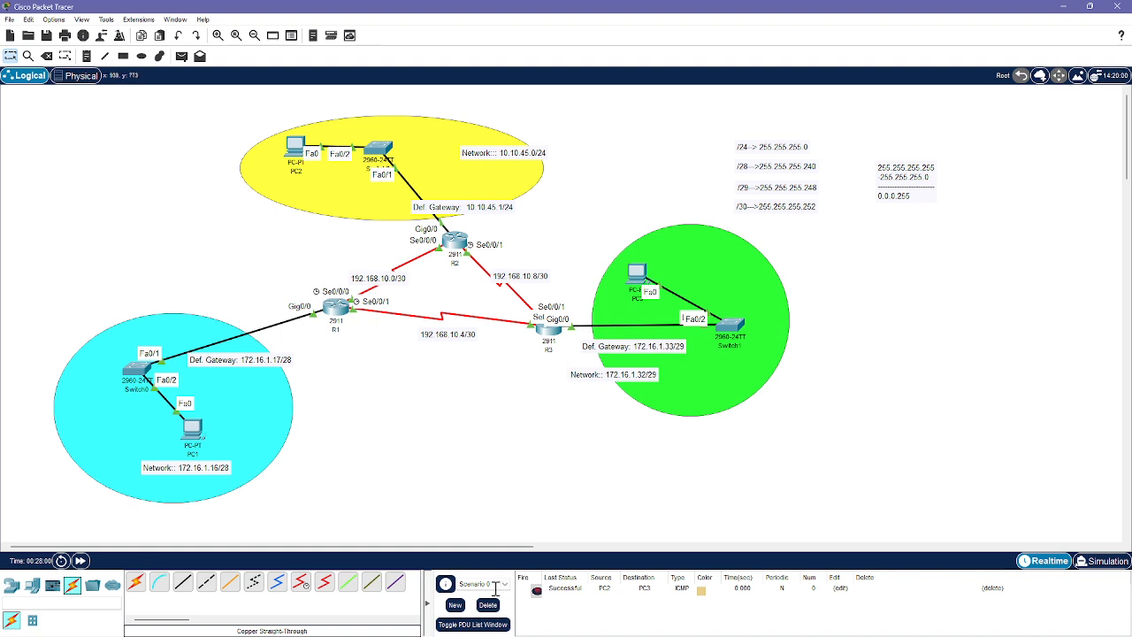
click(488, 605)
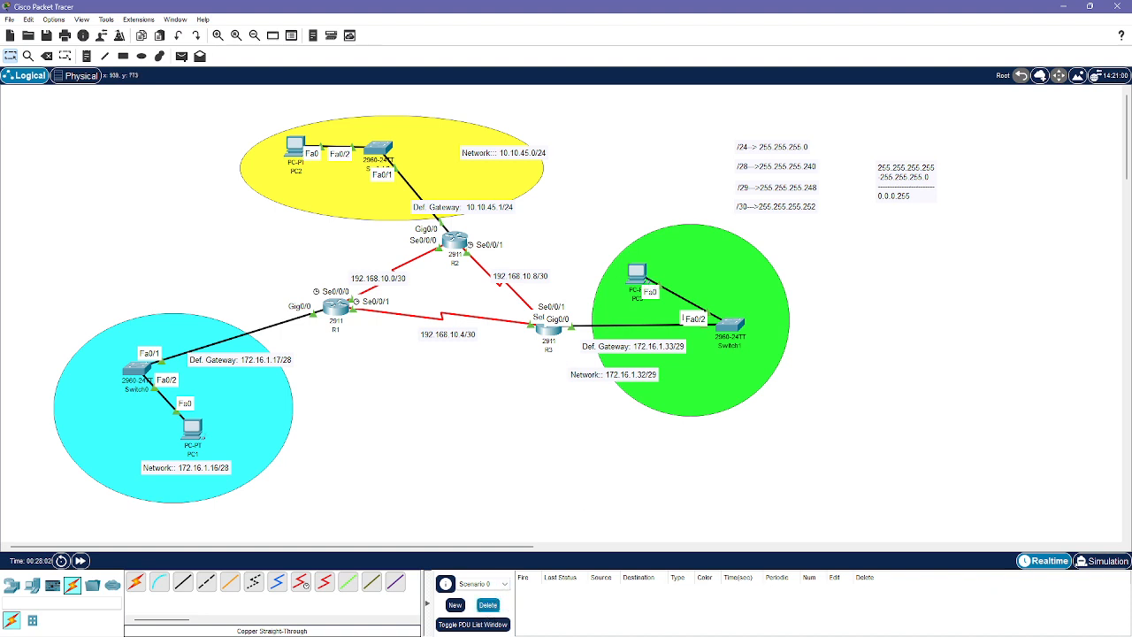